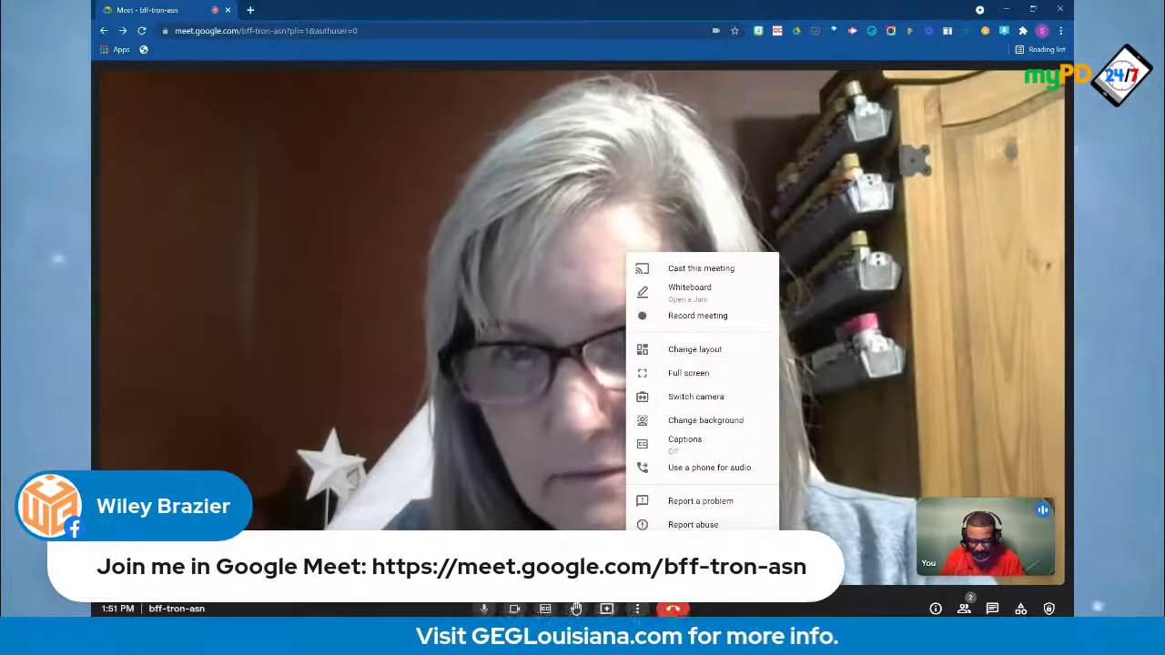
# Check the meeting's audio settings, including the available microphone devices, and close the settings
pyautogui.click(696, 549)
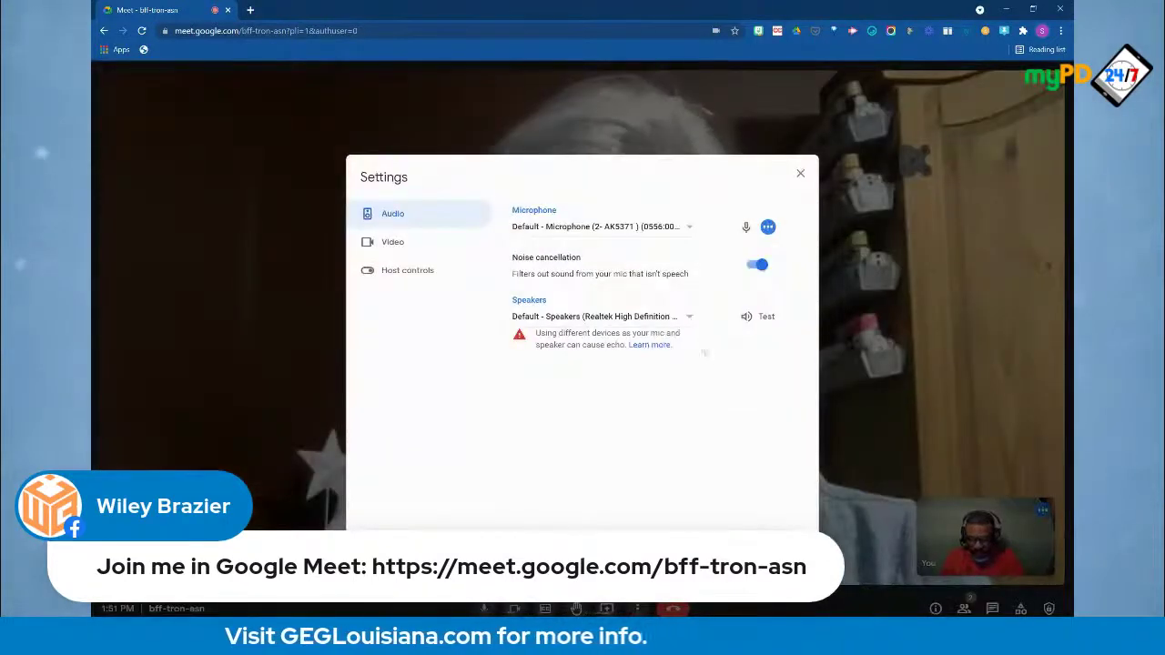
pyautogui.click(671, 227)
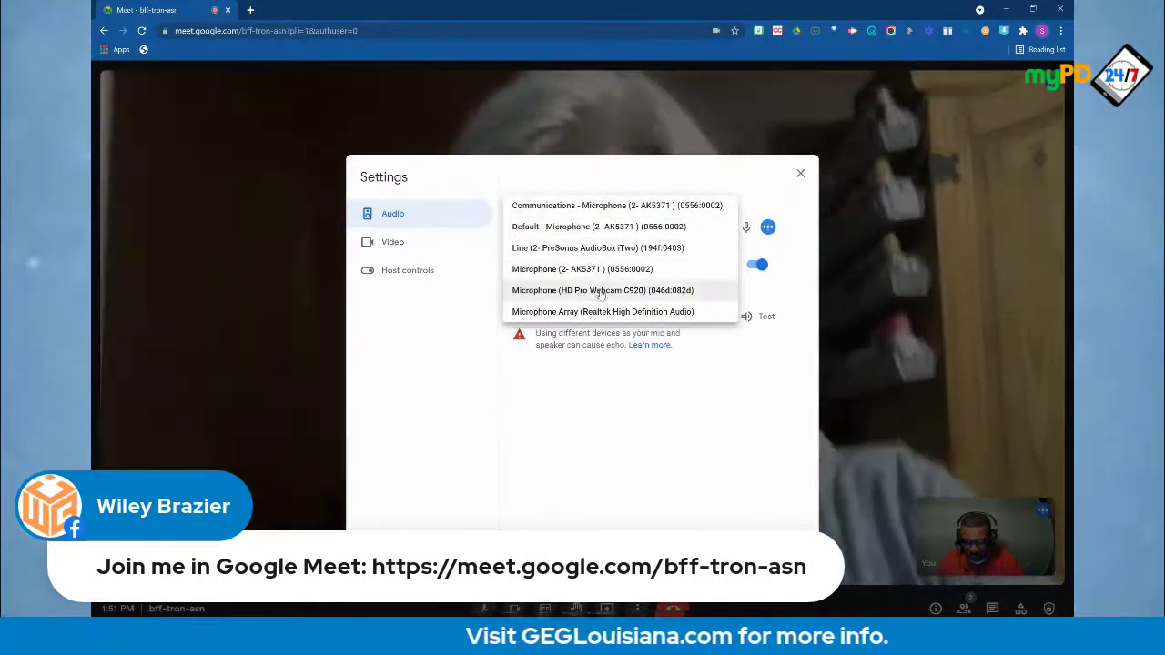
pyautogui.click(546, 185)
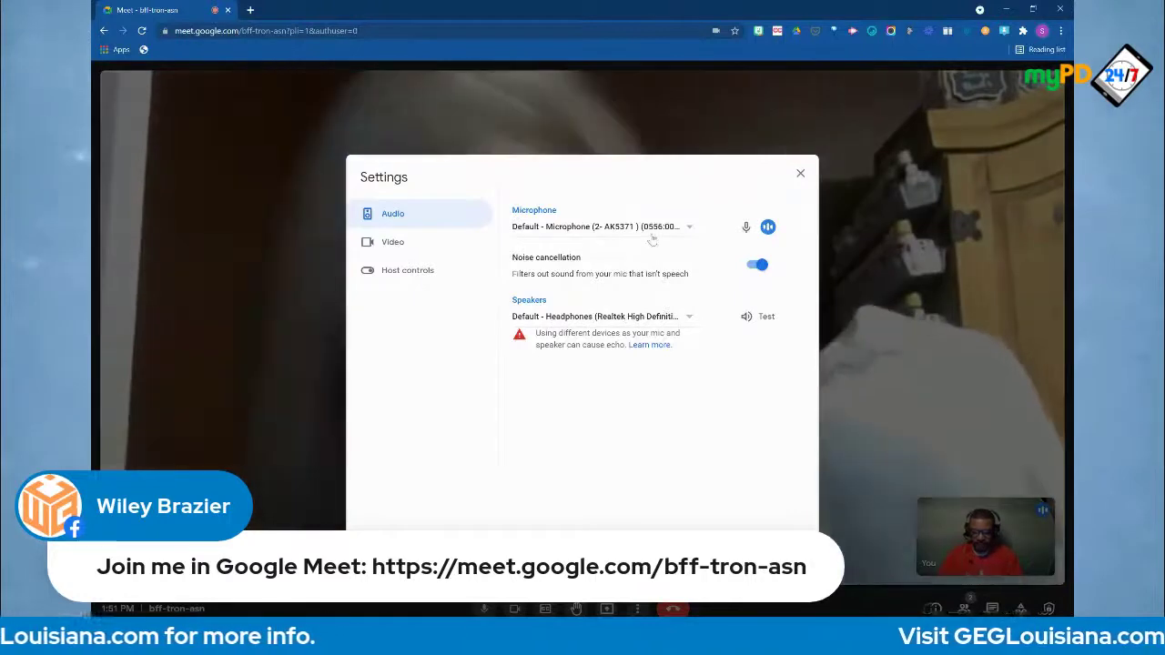
pyautogui.click(800, 174)
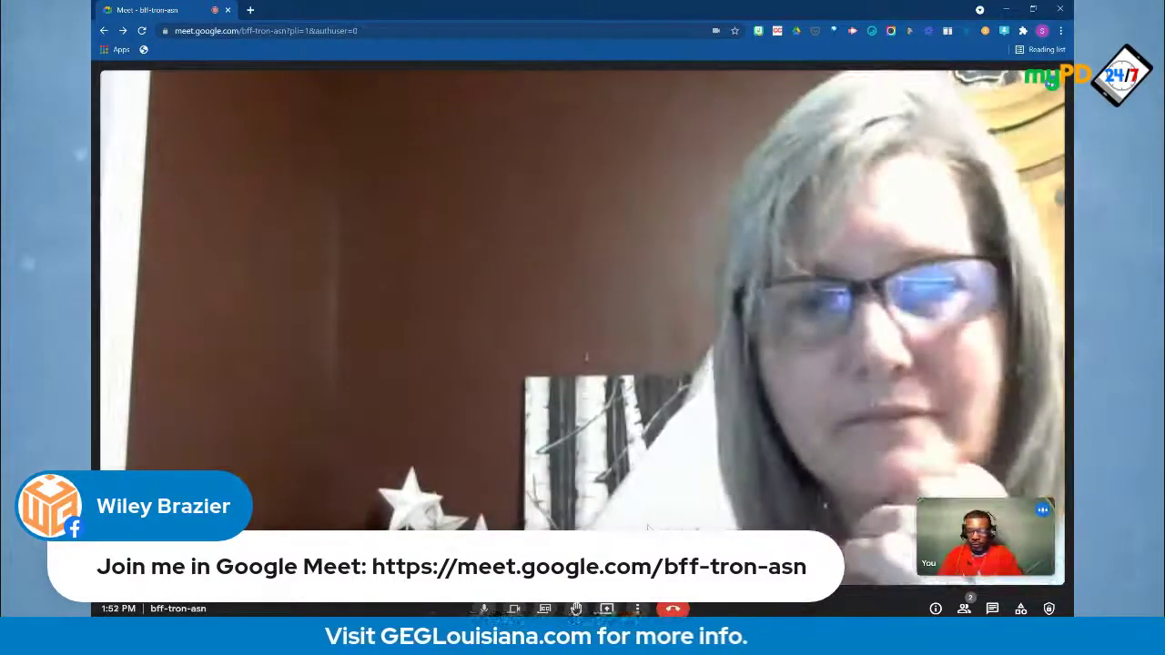
pyautogui.click(637, 608)
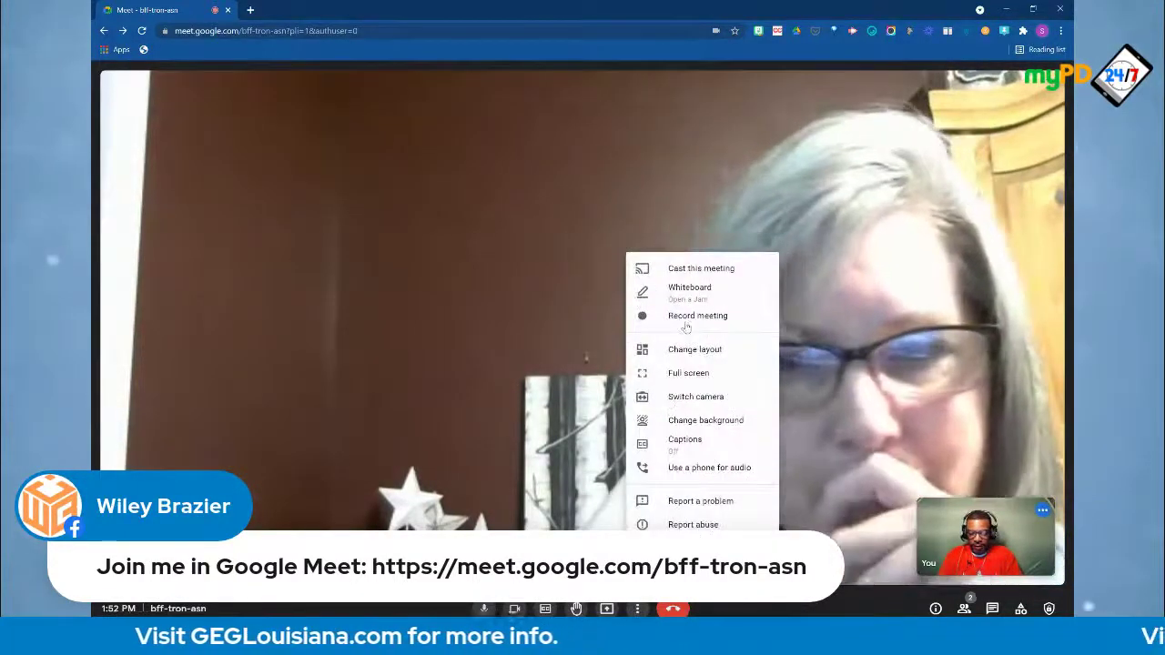
pyautogui.click(692, 571)
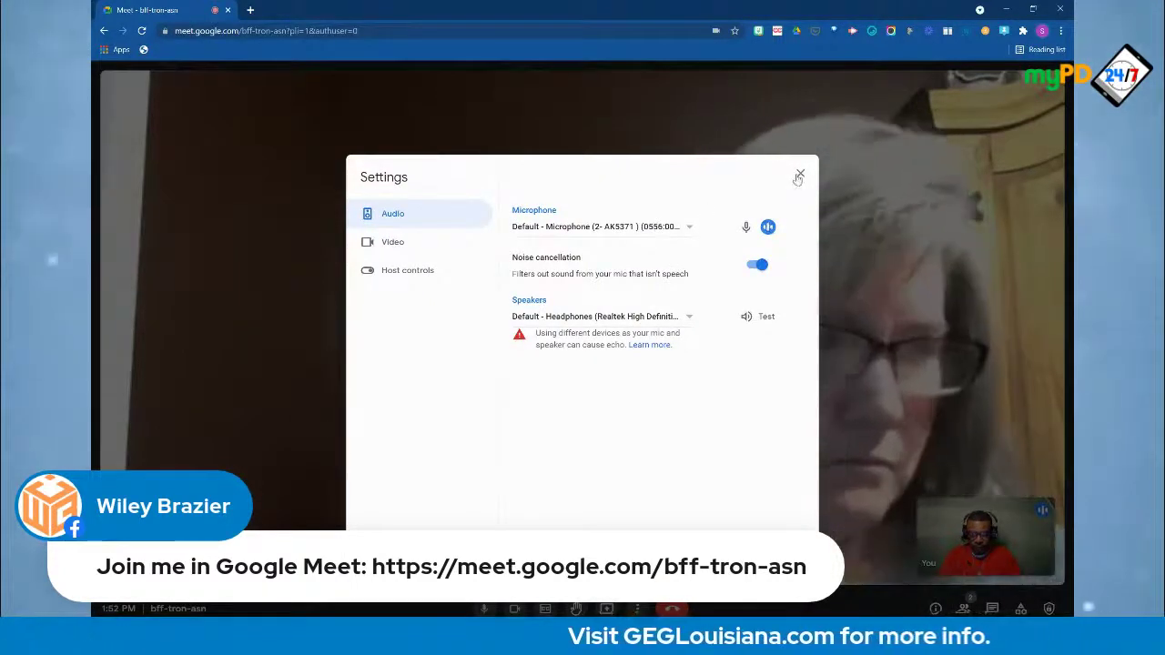
pyautogui.press('Escape')
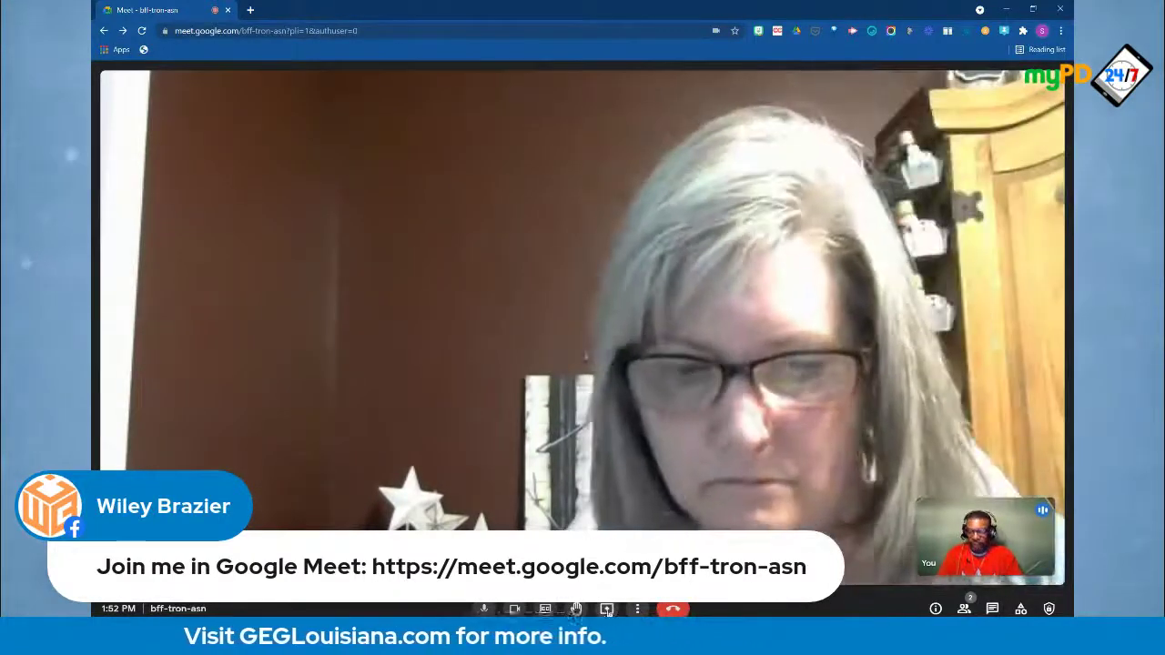
# Present the entire screen to the meeting, sharing Screen 1
pyautogui.click(607, 610)
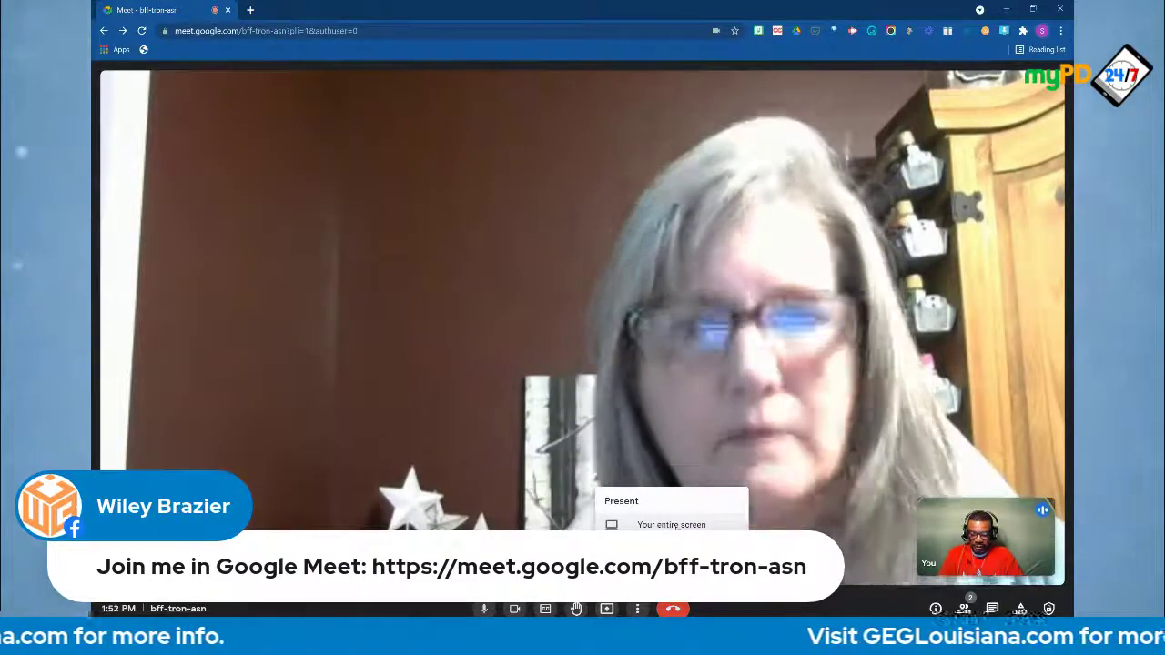
pyautogui.click(671, 525)
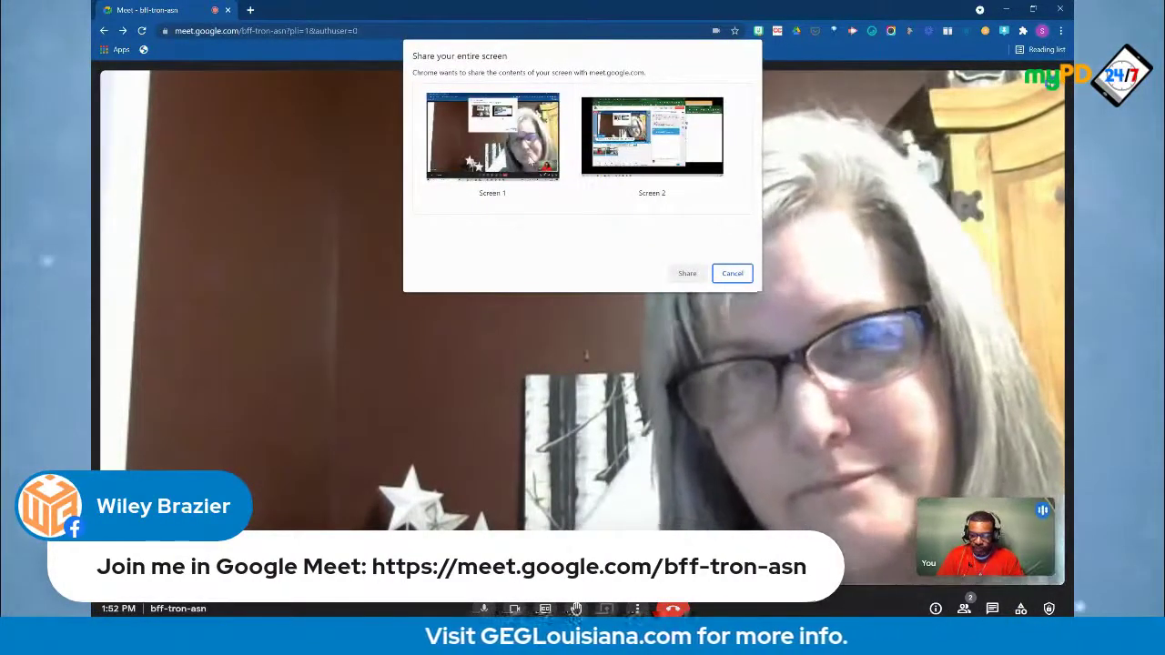
pyautogui.click(531, 160)
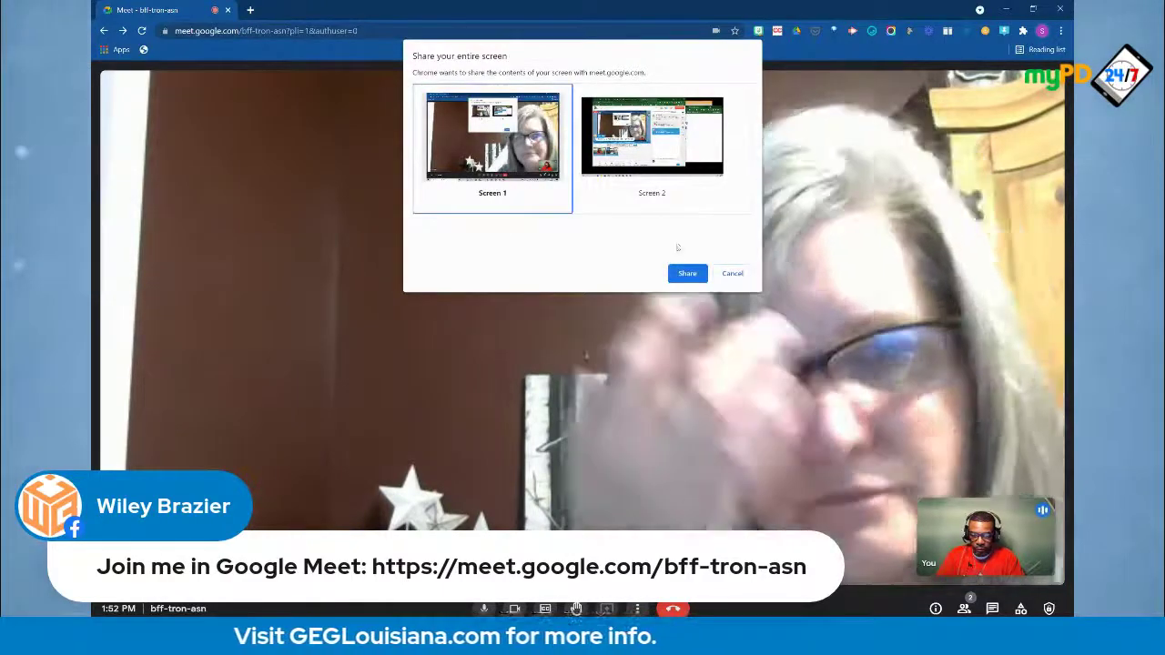
pyautogui.click(686, 274)
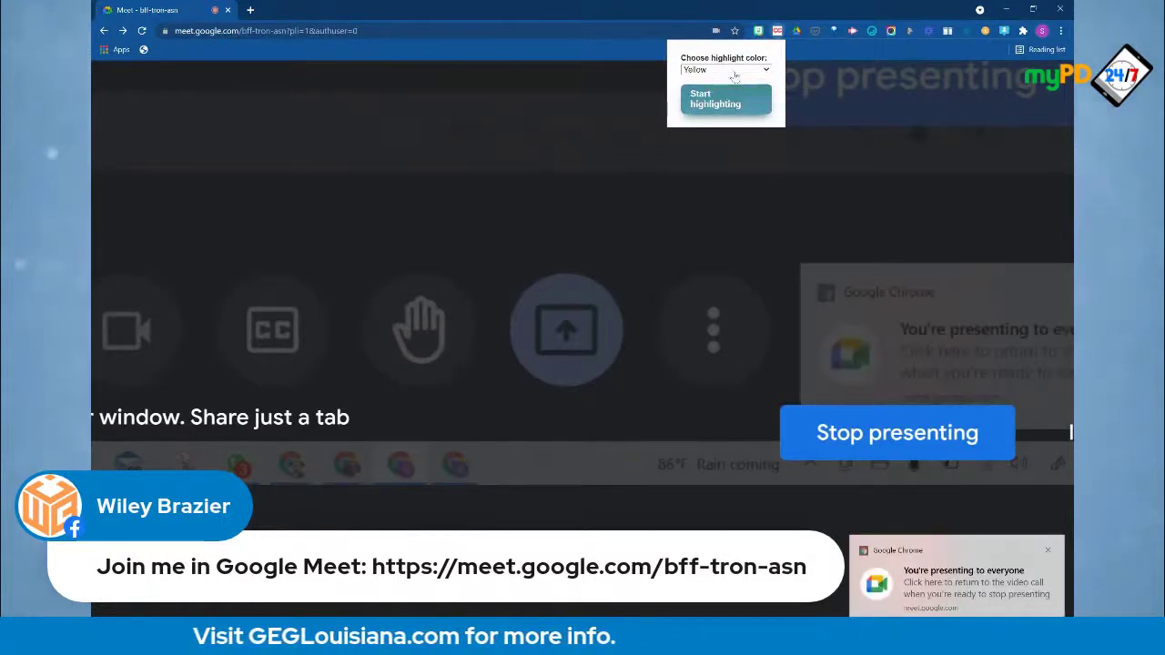
# Choose an orange highlight color in the CraftyCursor extension and start highlighting the cursor
pyautogui.click(728, 70)
pyautogui.click(702, 128)
pyautogui.click(722, 103)
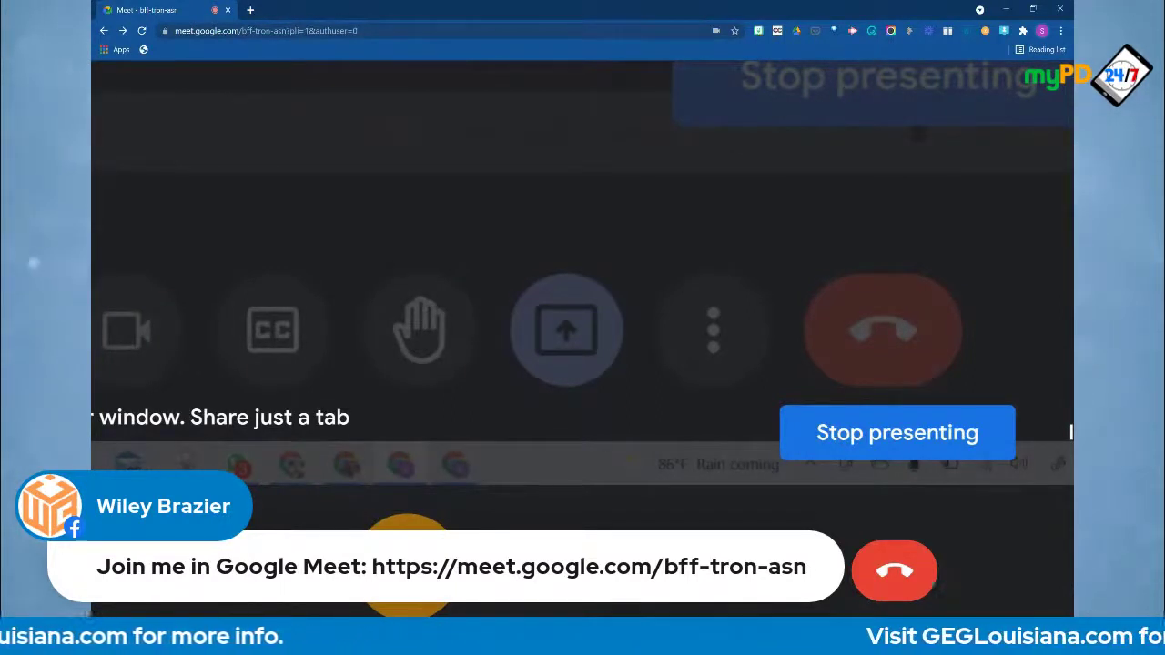
# Open the CraftyCursor extension's Chrome Web Store page, copy its address and close that page
pyautogui.rightClick(777, 31)
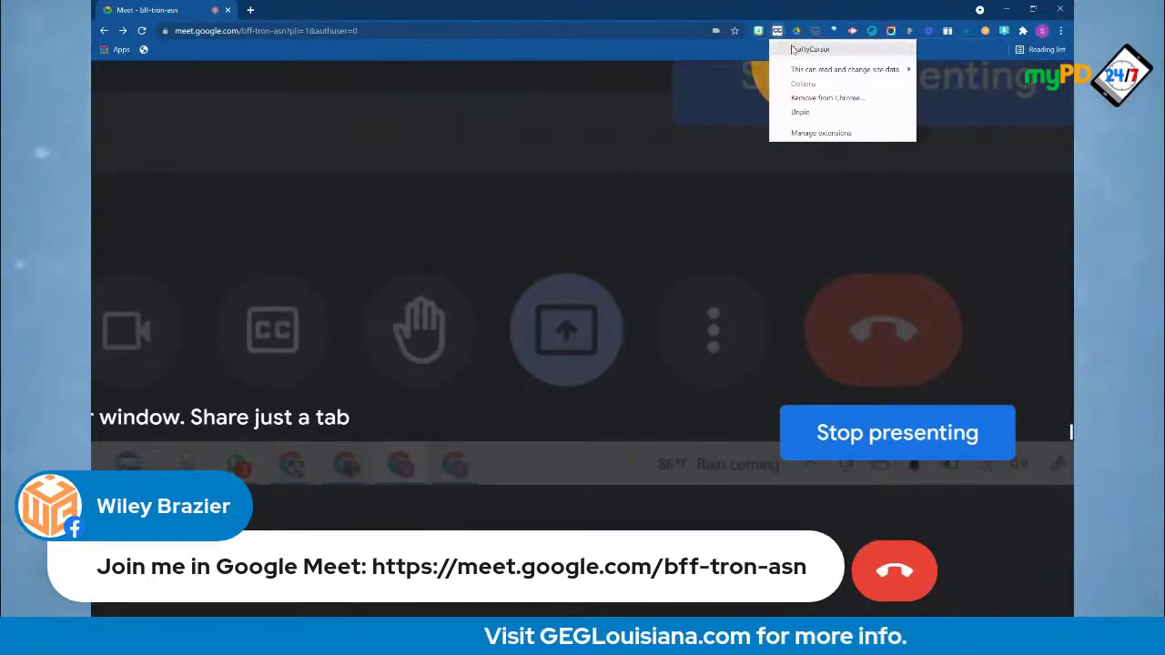
pyautogui.click(795, 50)
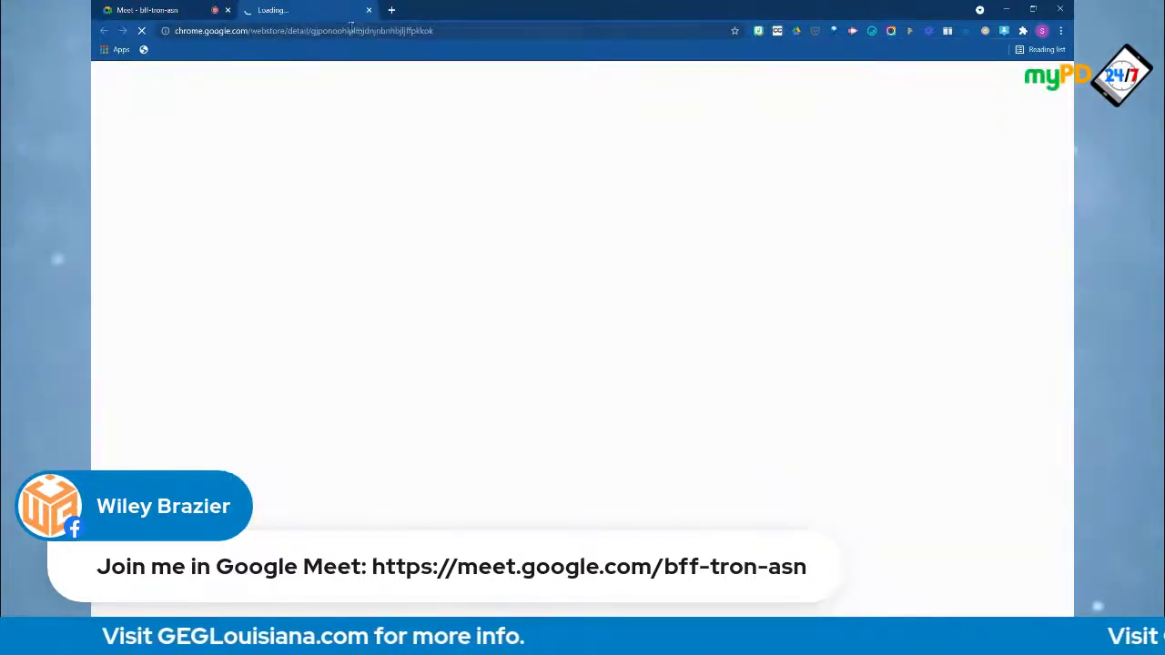
pyautogui.rightClick(312, 30)
pyautogui.click(375, 96)
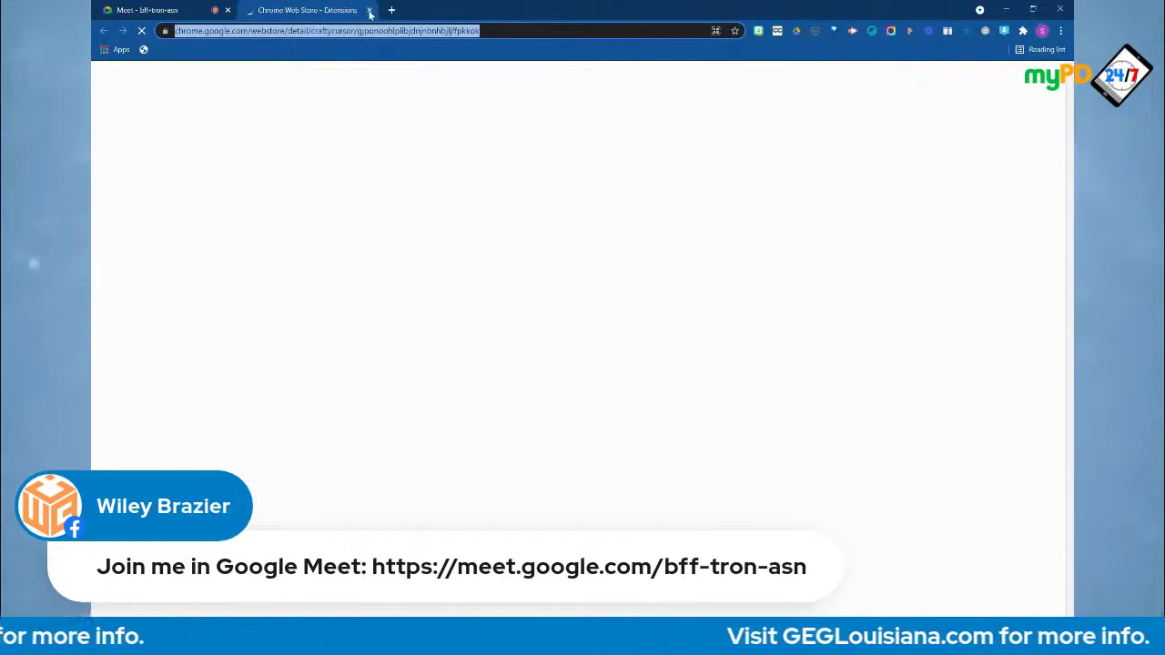
pyautogui.click(369, 11)
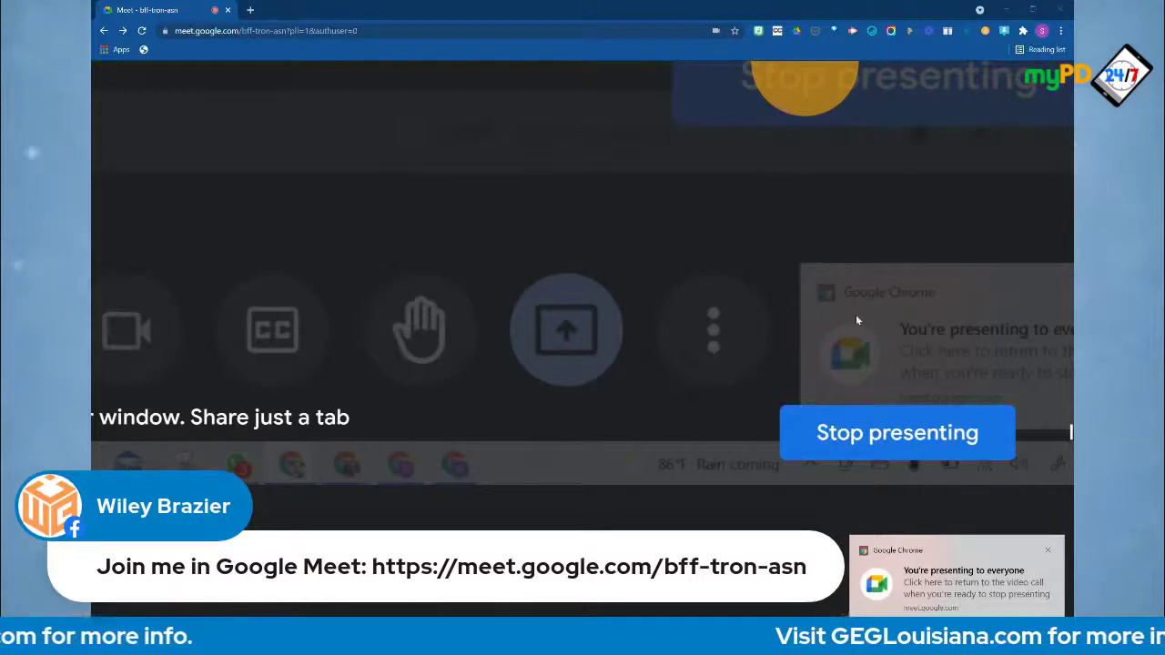
pyautogui.click(755, 309)
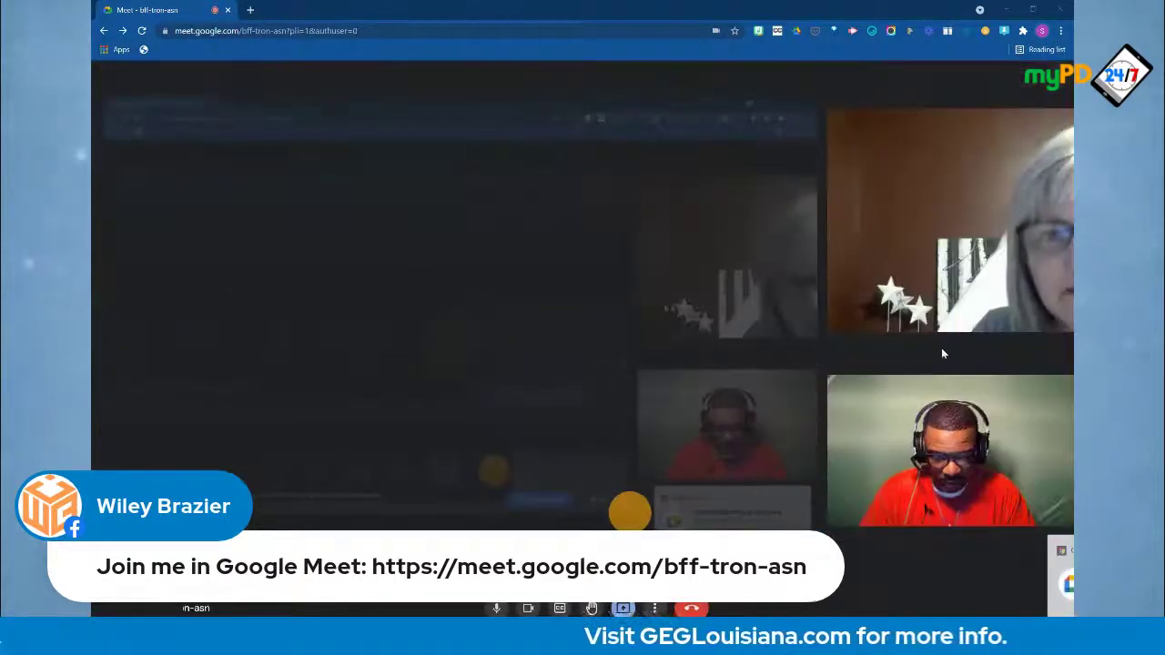
pyautogui.click(967, 446)
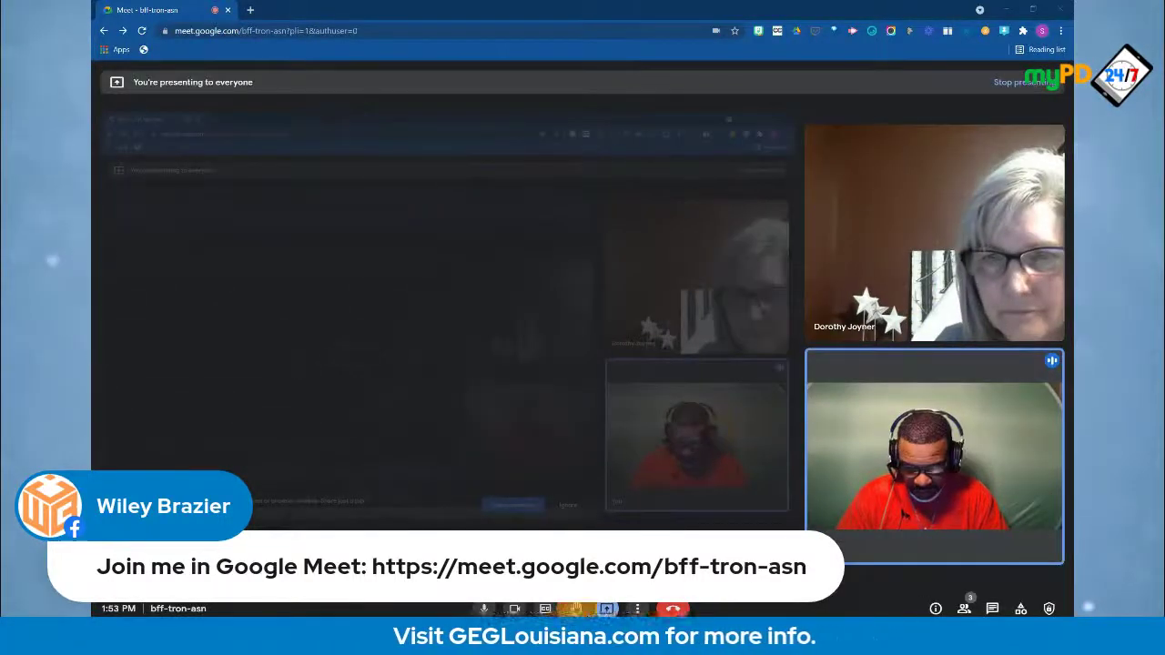
pyautogui.click(641, 609)
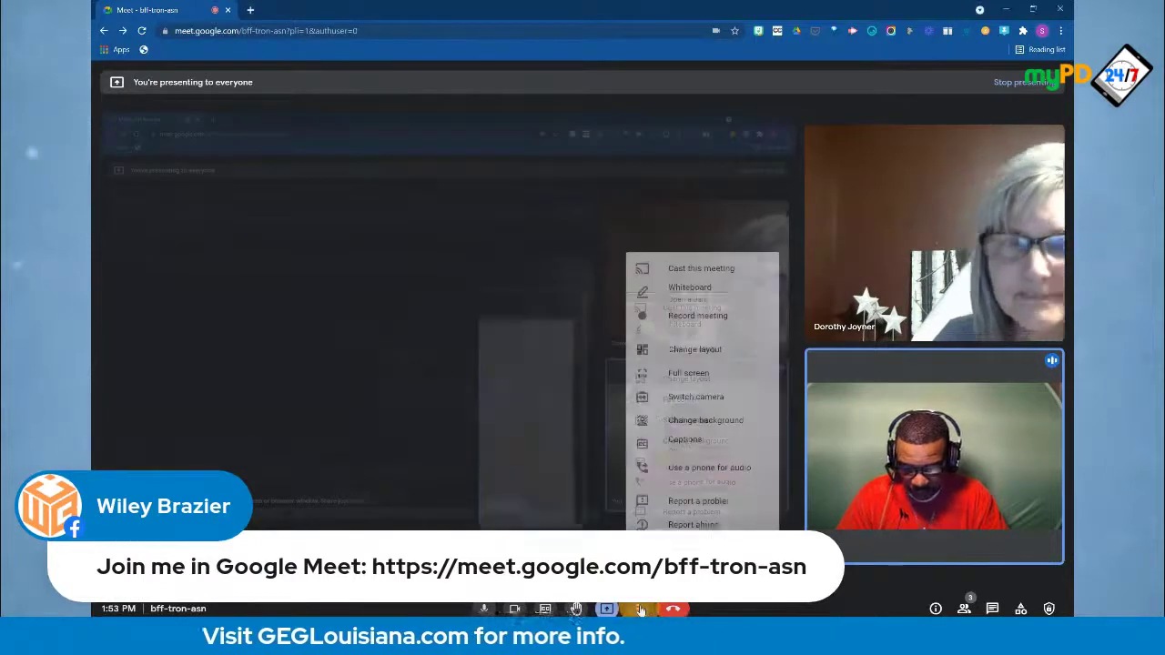
pyautogui.click(922, 594)
# Send everyone in the call a chat message reading "Crafty Cursor:" followed by the copied web store link
pyautogui.click(992, 608)
pyautogui.click(906, 560)
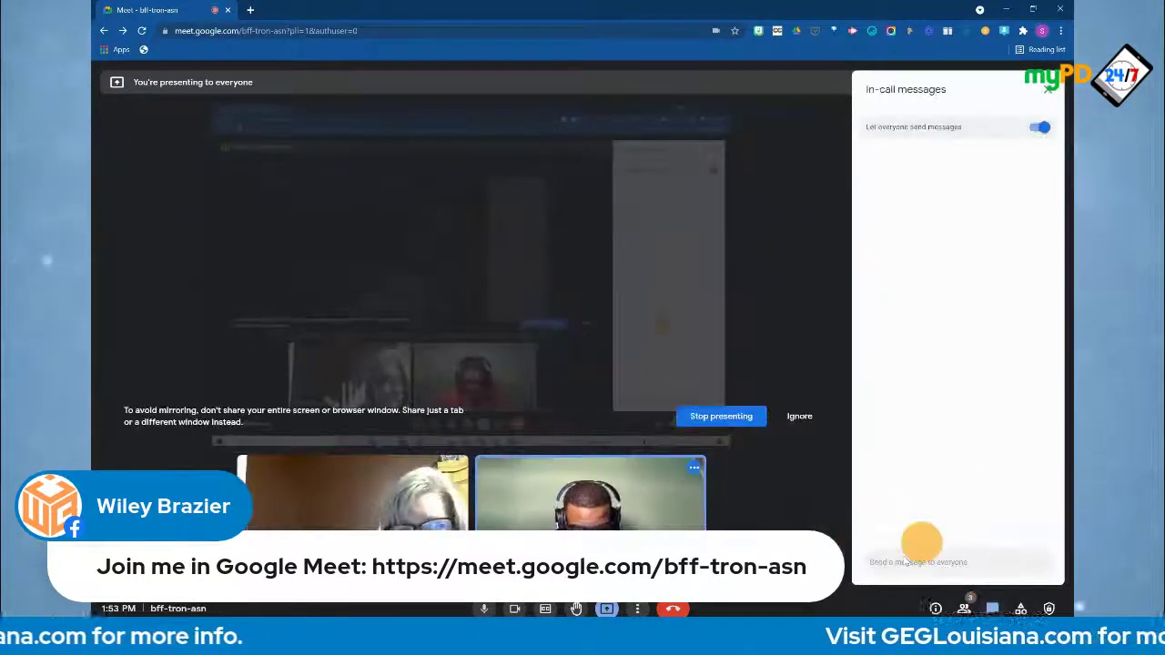
pyautogui.write('C')
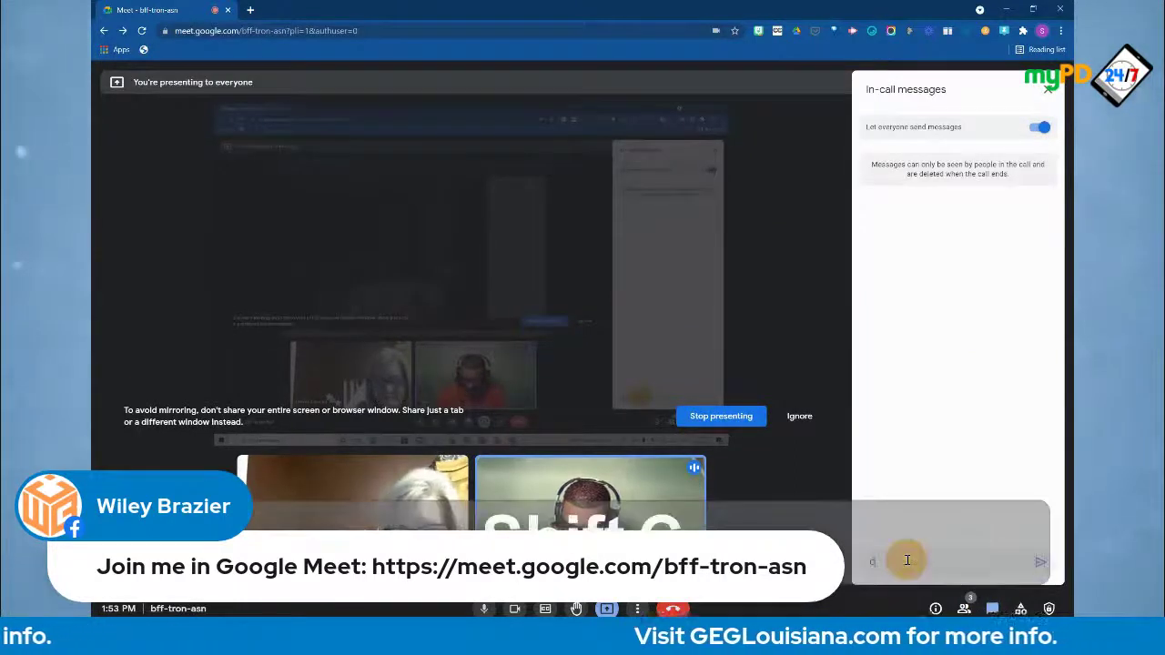
pyautogui.write('rafty Cursor ')
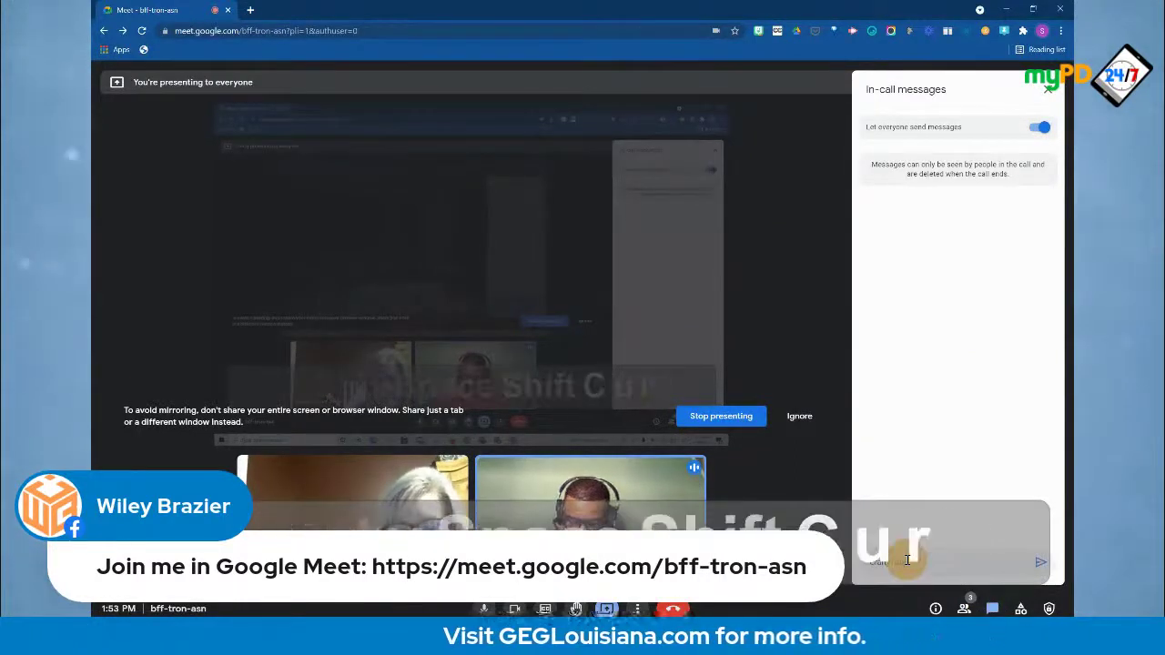
pyautogui.write(':')
pyautogui.hotkey('ctrl', 'v')
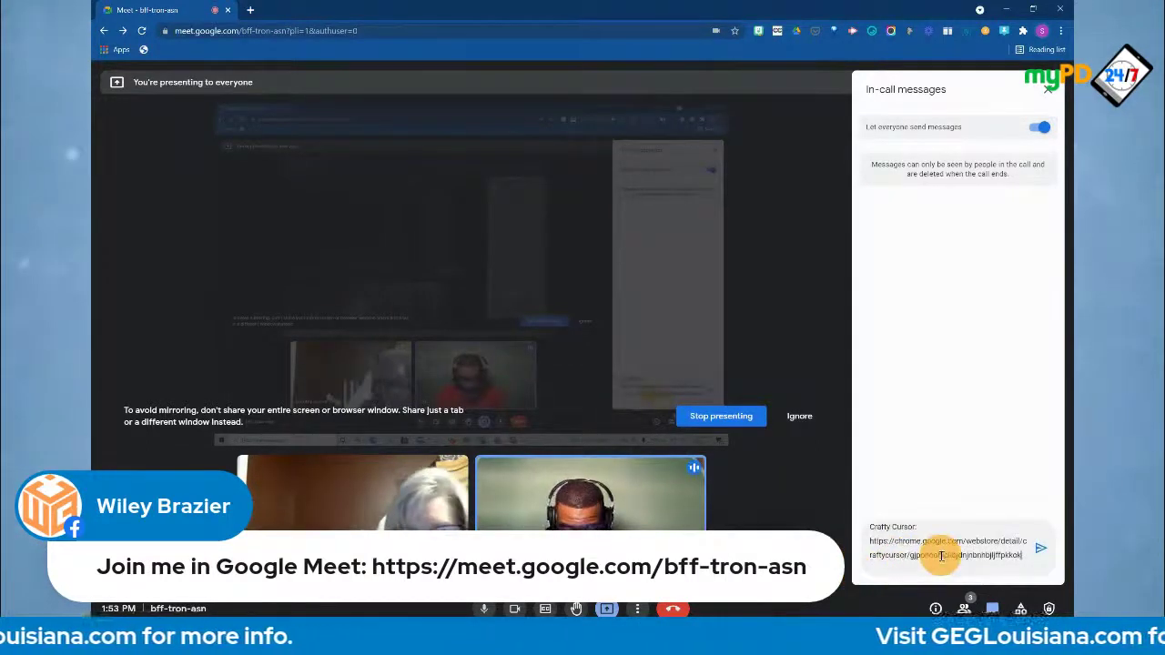
pyautogui.press('Return')
# Enter random test letters in the chat message field and clear them without sending
pyautogui.write('dfd')
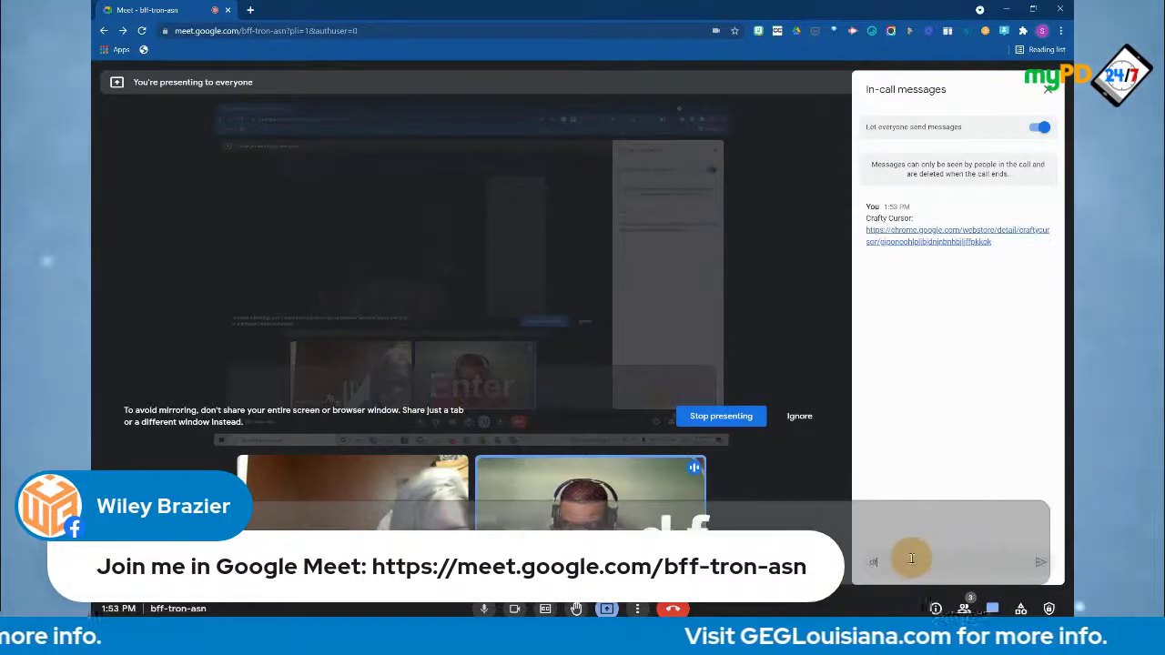
pyautogui.write('dfdsdfeecefre')
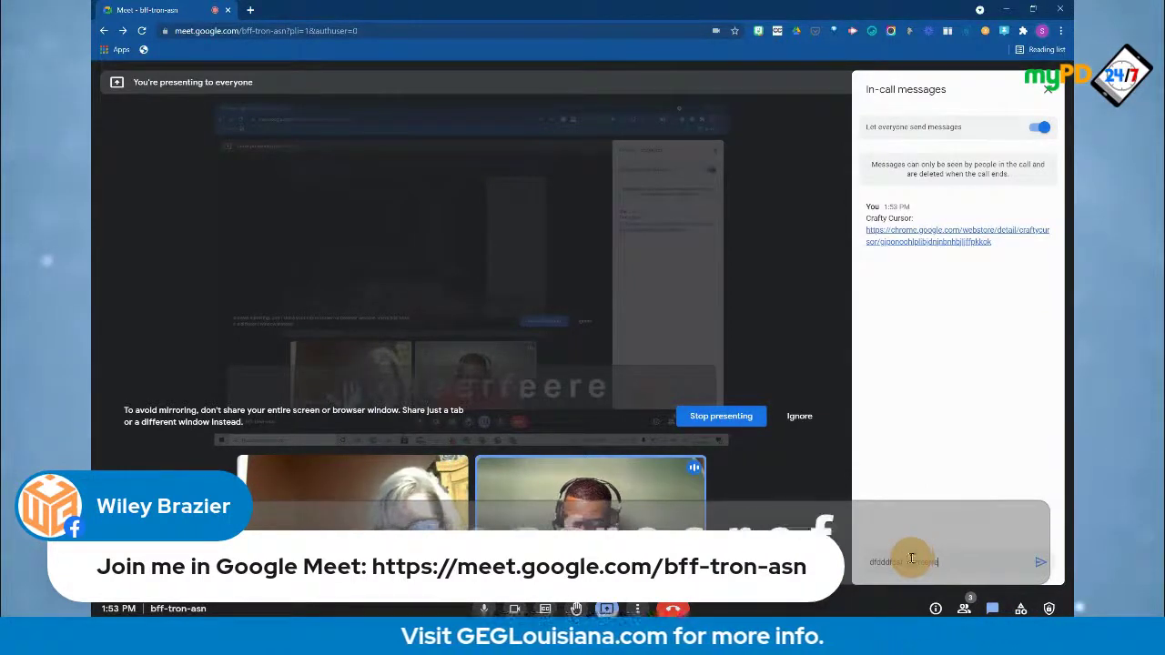
pyautogui.hotkey('ctrl', 'a')
pyautogui.write('df')
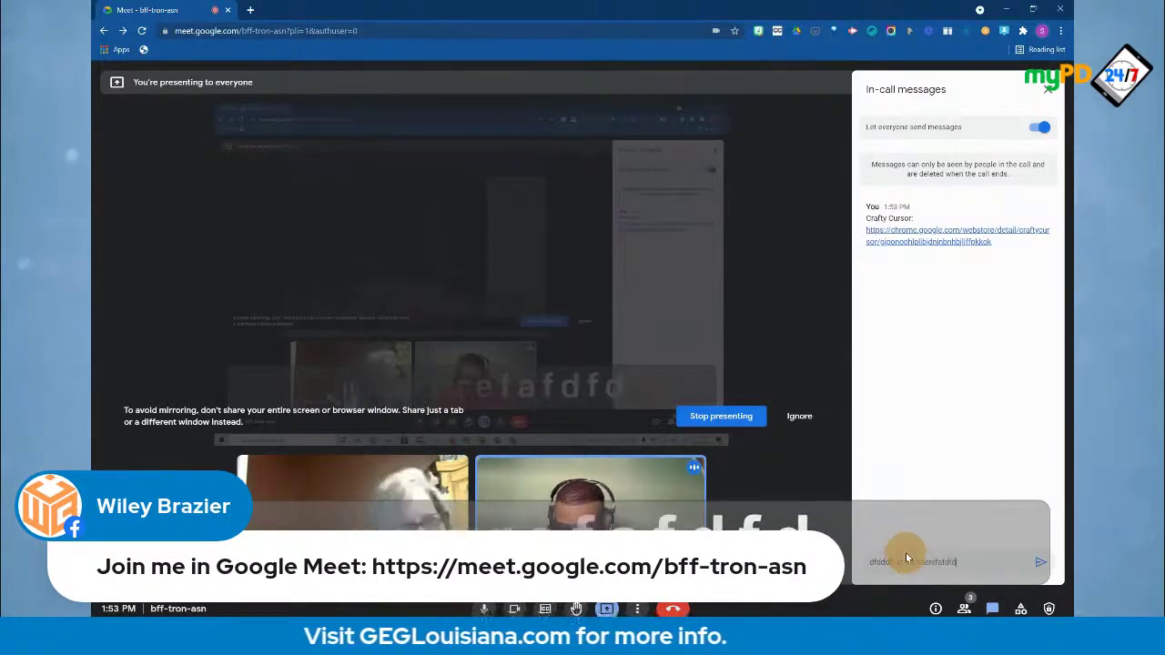
pyautogui.press('BackSpace')
pyautogui.press('BackSpace')
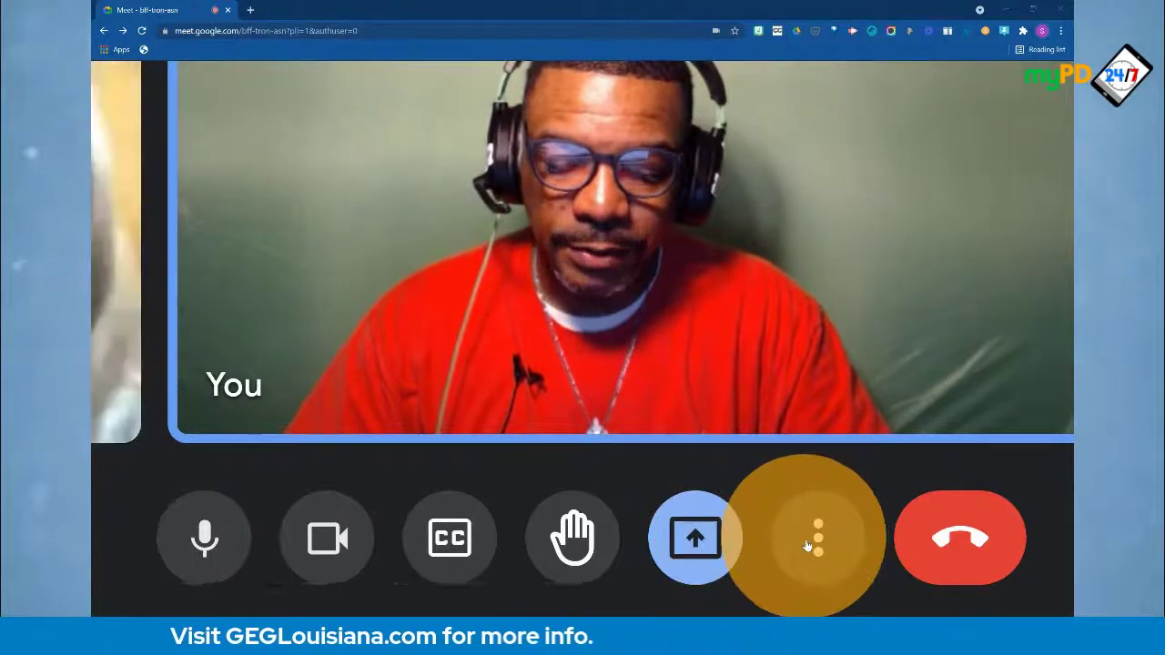
pyautogui.click(807, 546)
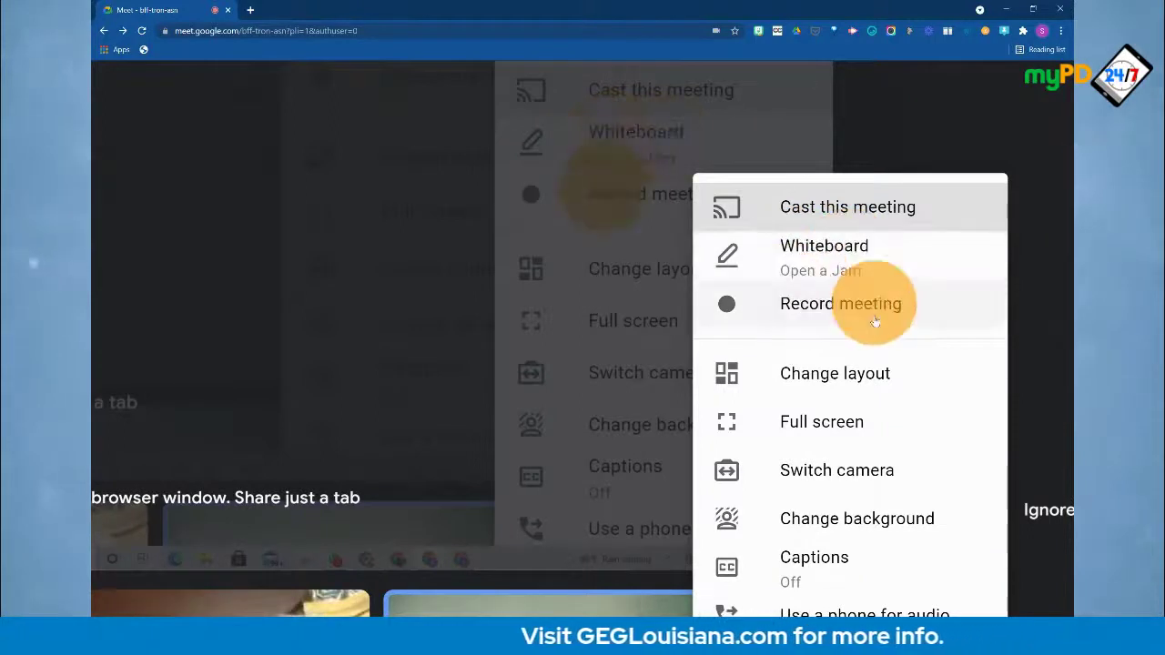
pyautogui.click(815, 379)
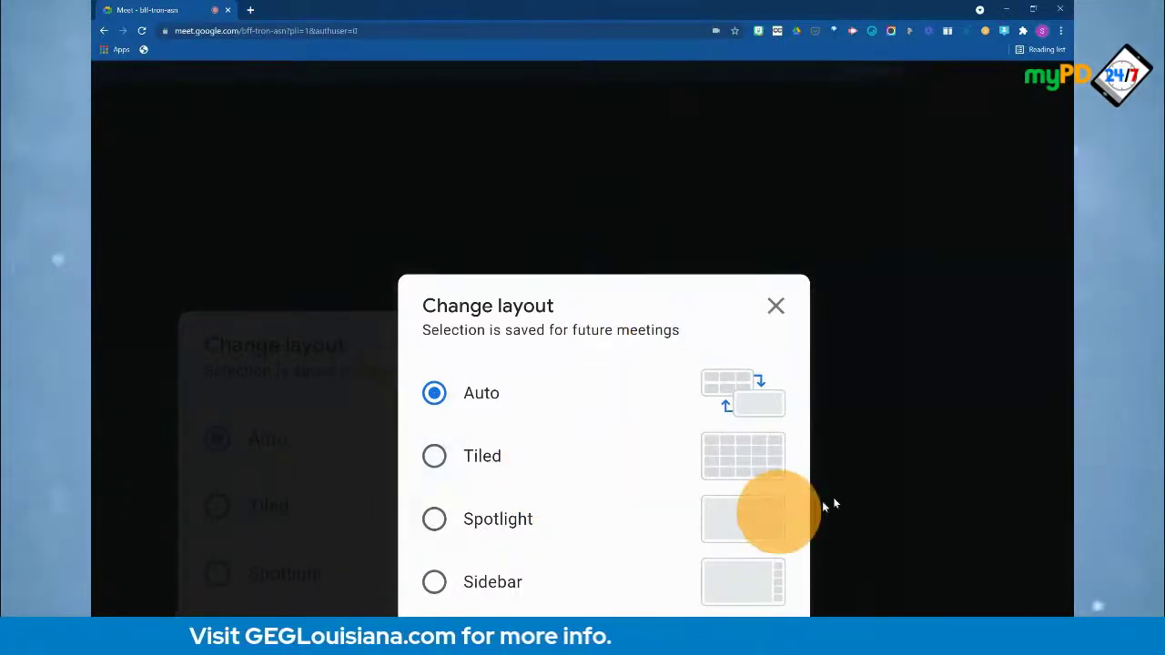
pyautogui.click(855, 487)
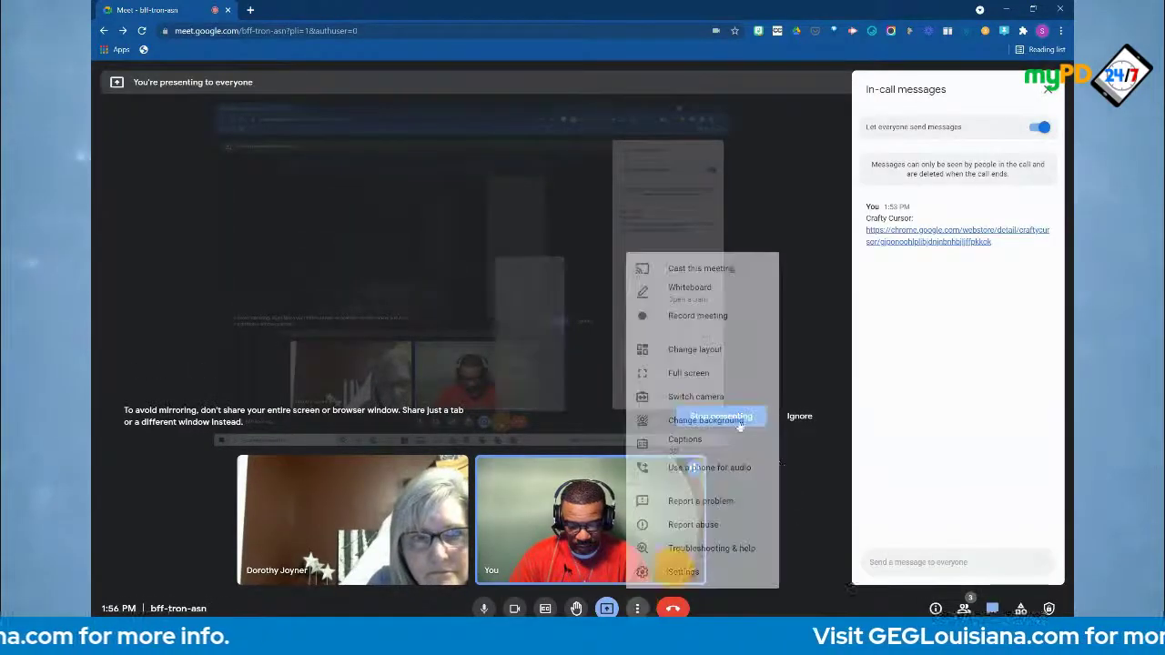
# Change the meeting layout to Tiled with a maximum of 49 tiles and close the layout settings
pyautogui.click(689, 349)
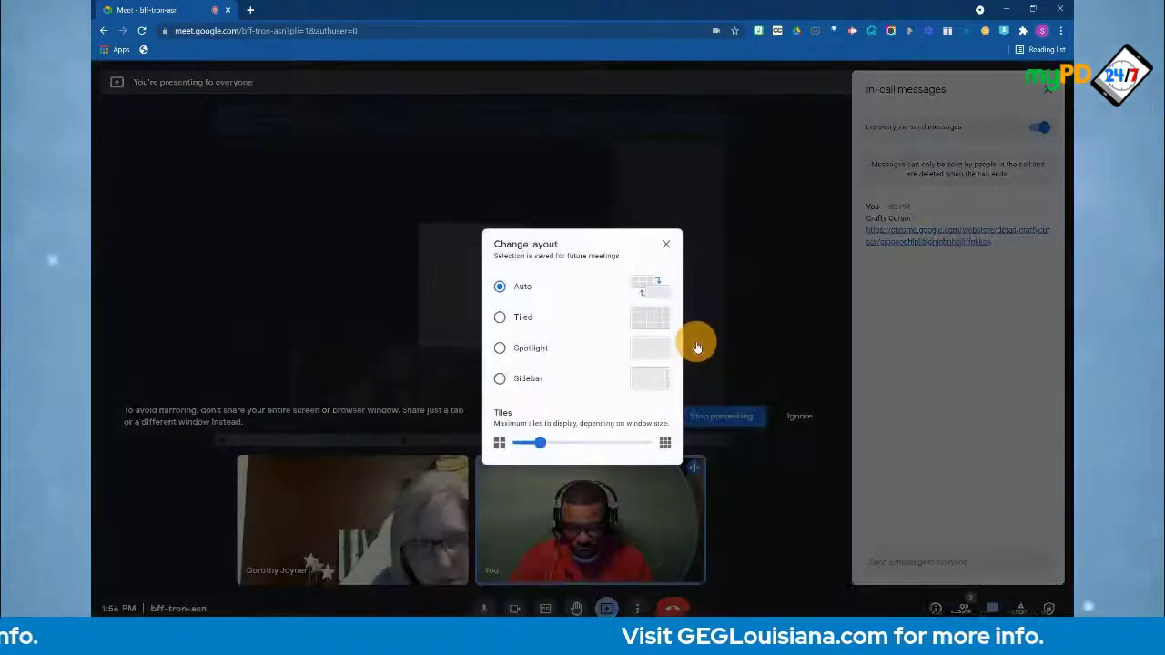
pyautogui.click(500, 318)
pyautogui.click(569, 443)
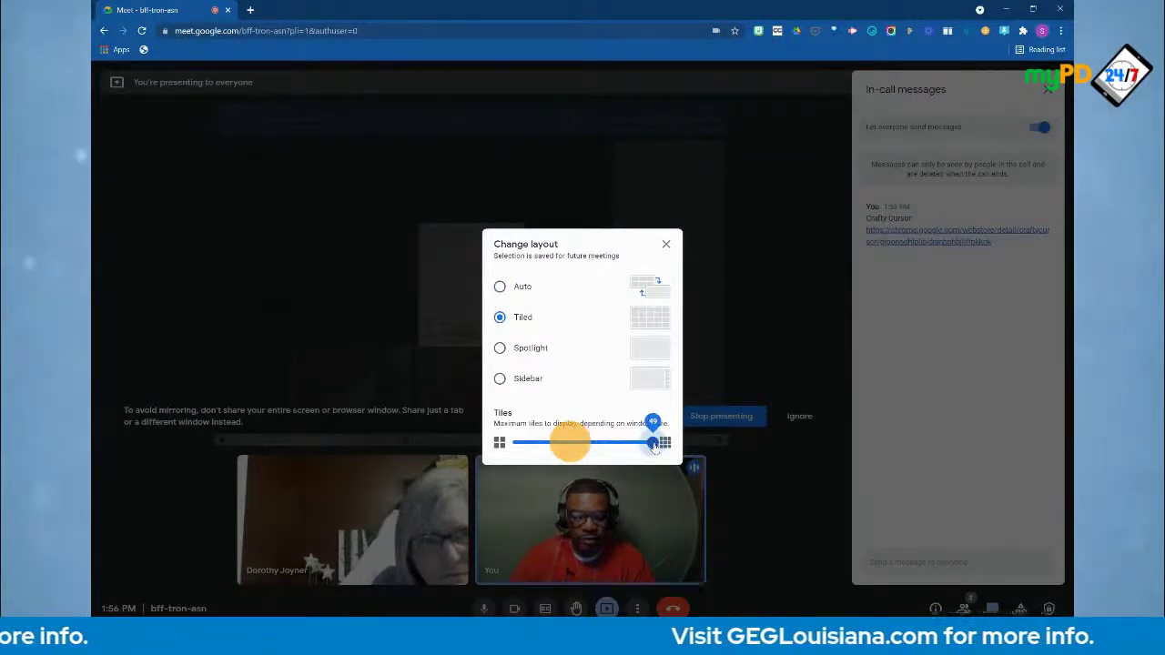
pyautogui.moveTo(653, 446); pyautogui.dragTo(653, 445)
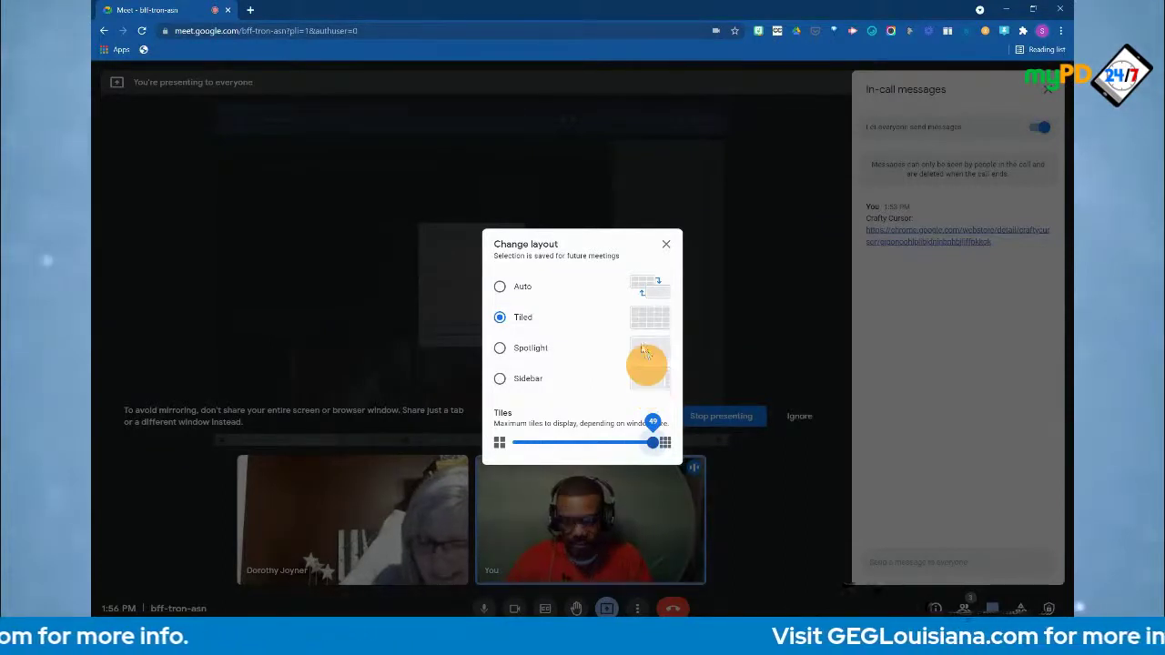
pyautogui.click(664, 248)
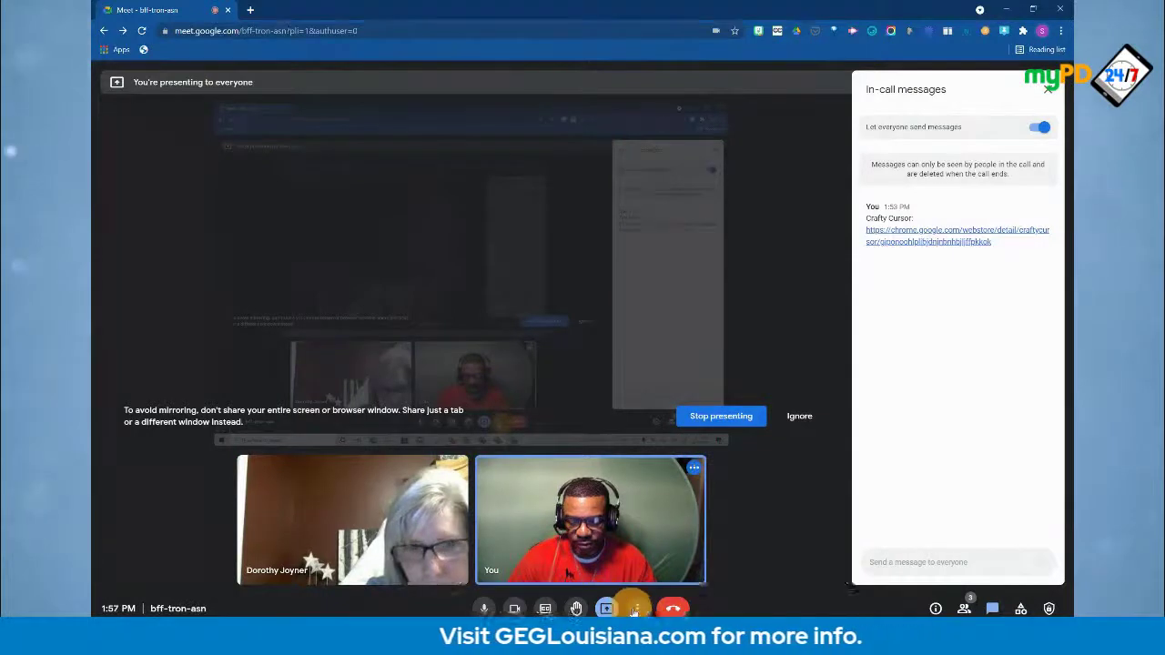
# Look through the meeting options, view the caption language choices and the phone audio settings, and close them without changes
pyautogui.click(636, 609)
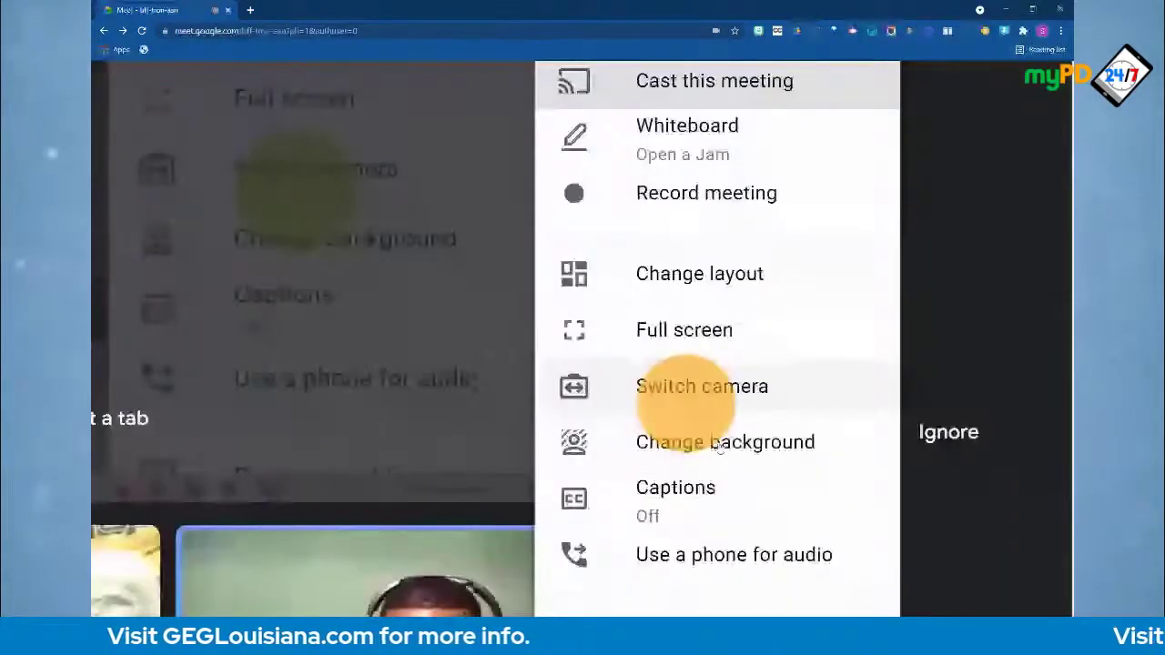
pyautogui.press('Escape')
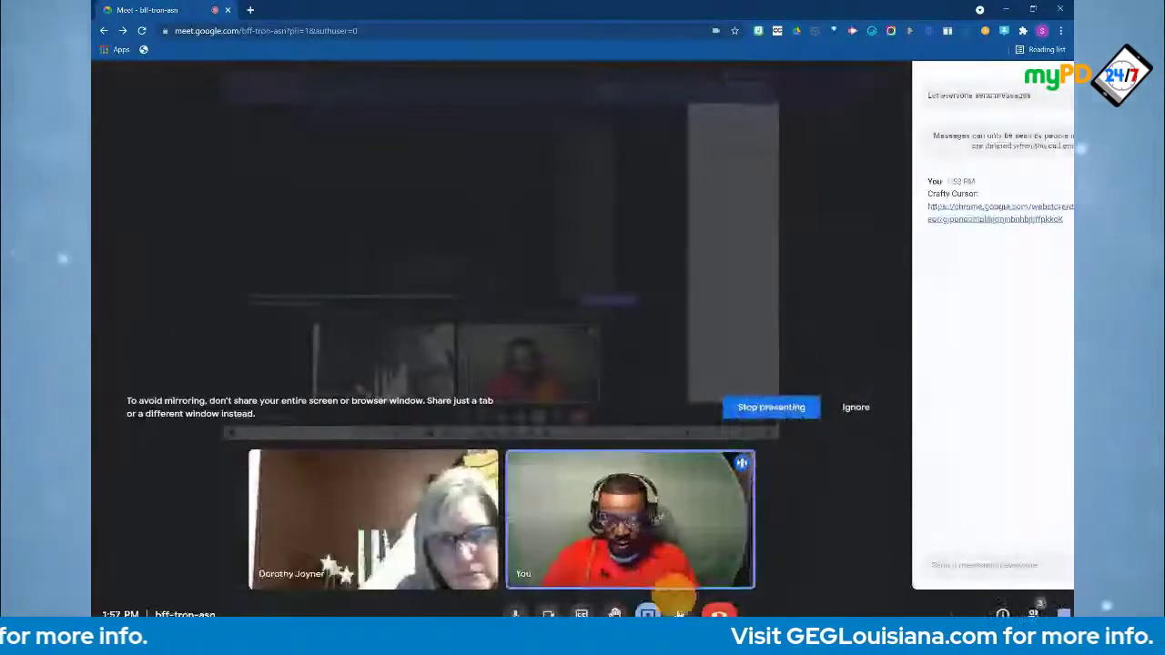
pyautogui.click(678, 610)
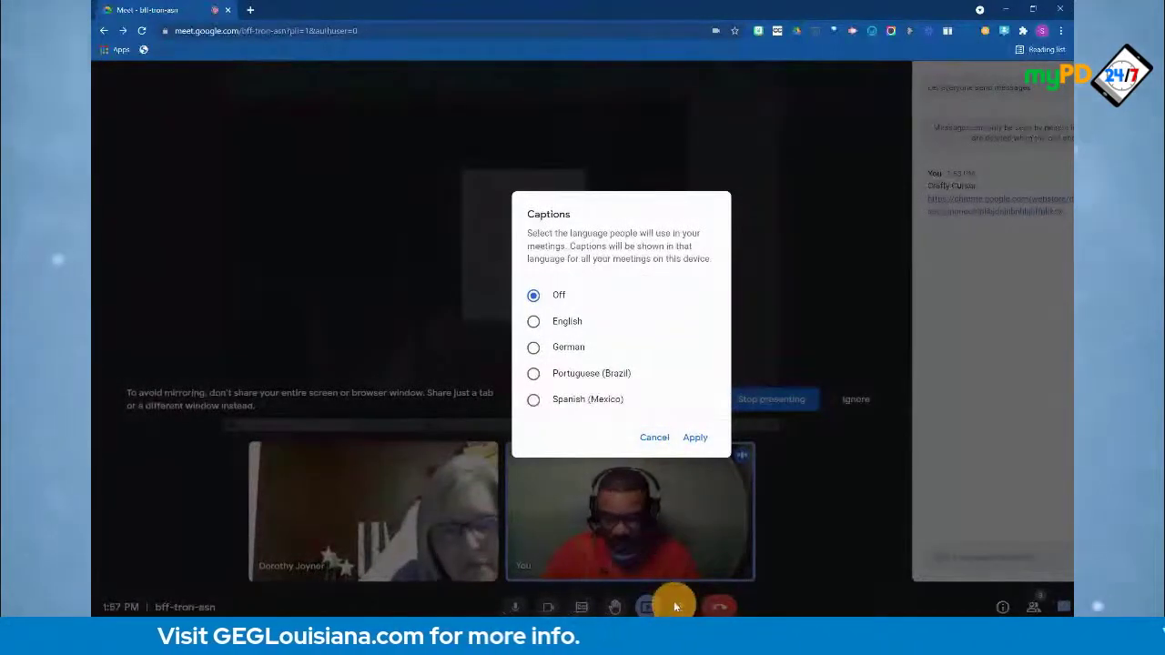
pyautogui.click(673, 602)
pyautogui.moveTo(669, 605)
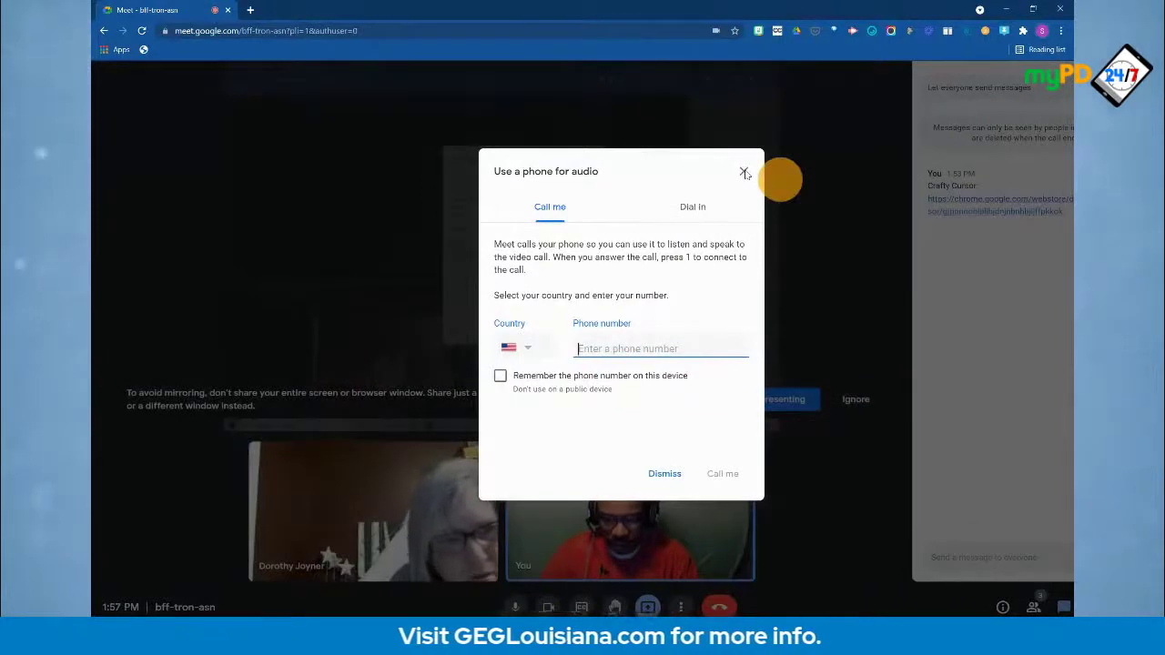
pyautogui.click(743, 172)
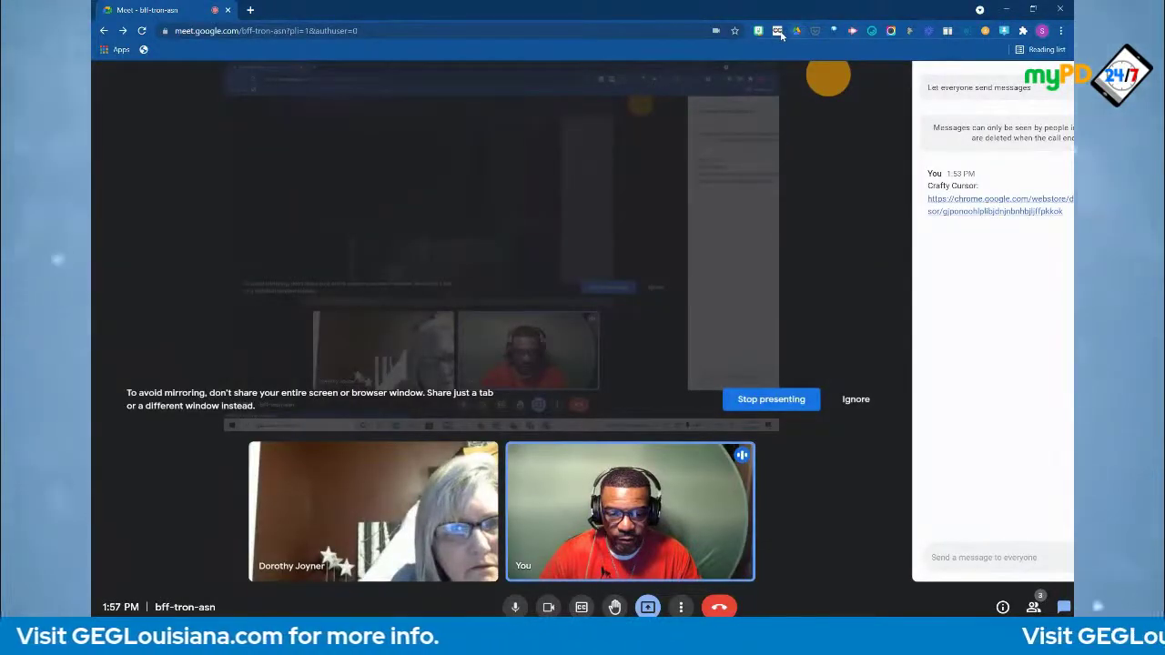
# Switch off the Crafty Cursor highlight, and turn live captions on and off again
pyautogui.click(778, 31)
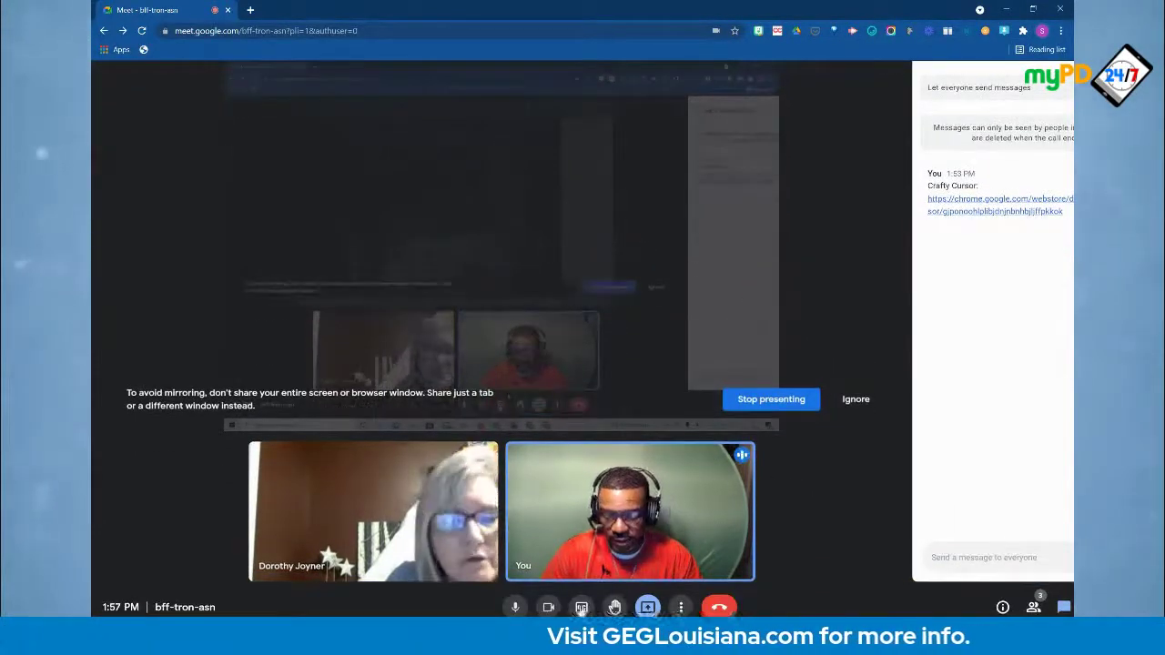
pyautogui.click(580, 607)
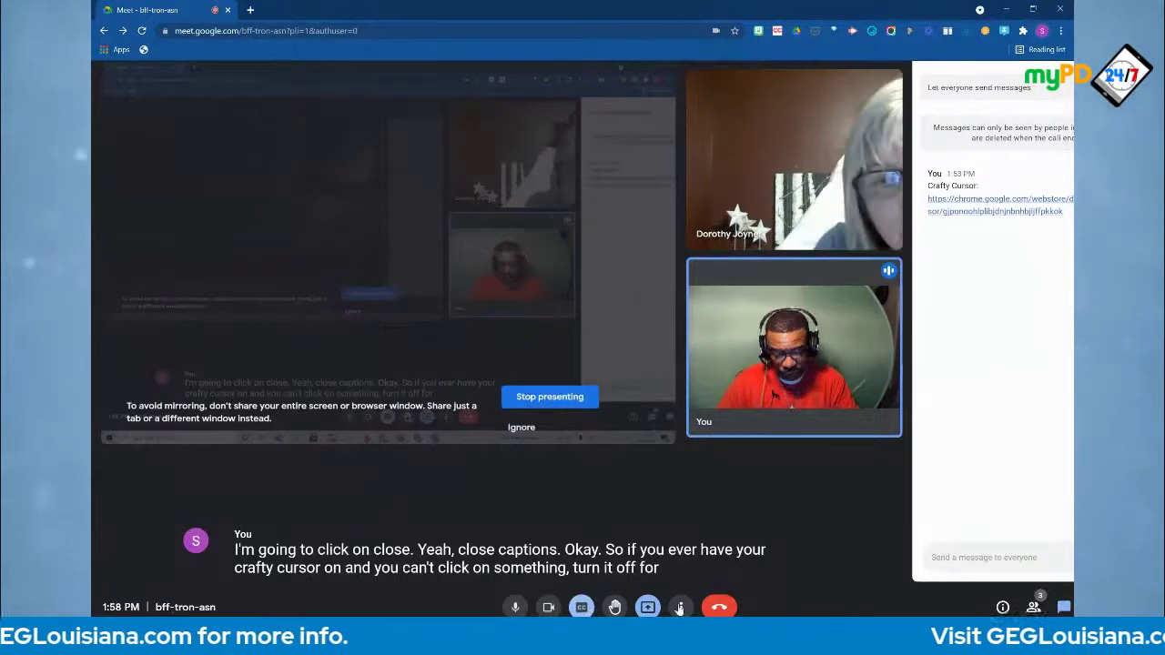
pyautogui.click(582, 608)
# Open the caption language settings from the meeting options and cancel them without changes
pyautogui.click(681, 607)
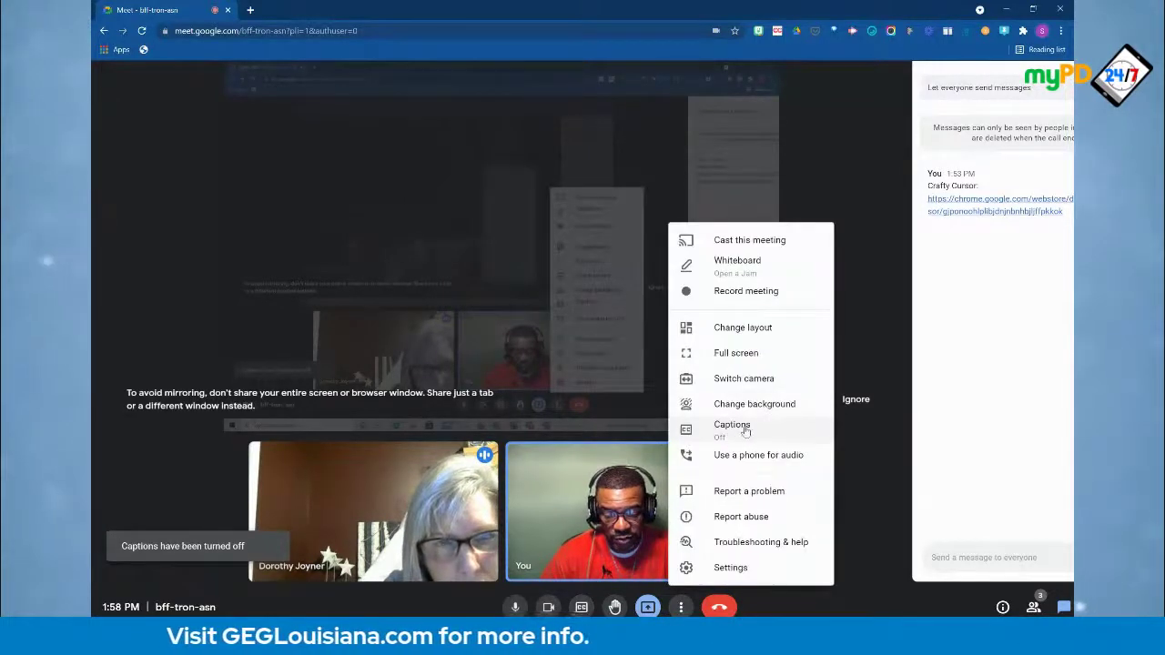
pyautogui.click(744, 432)
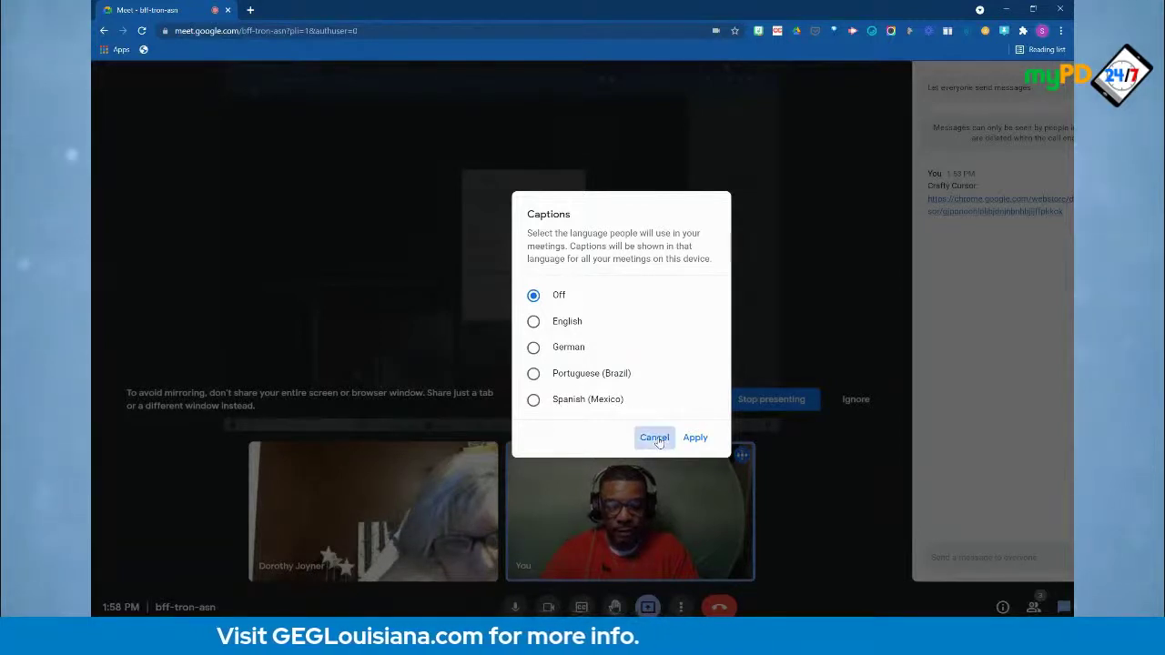
pyautogui.click(651, 532)
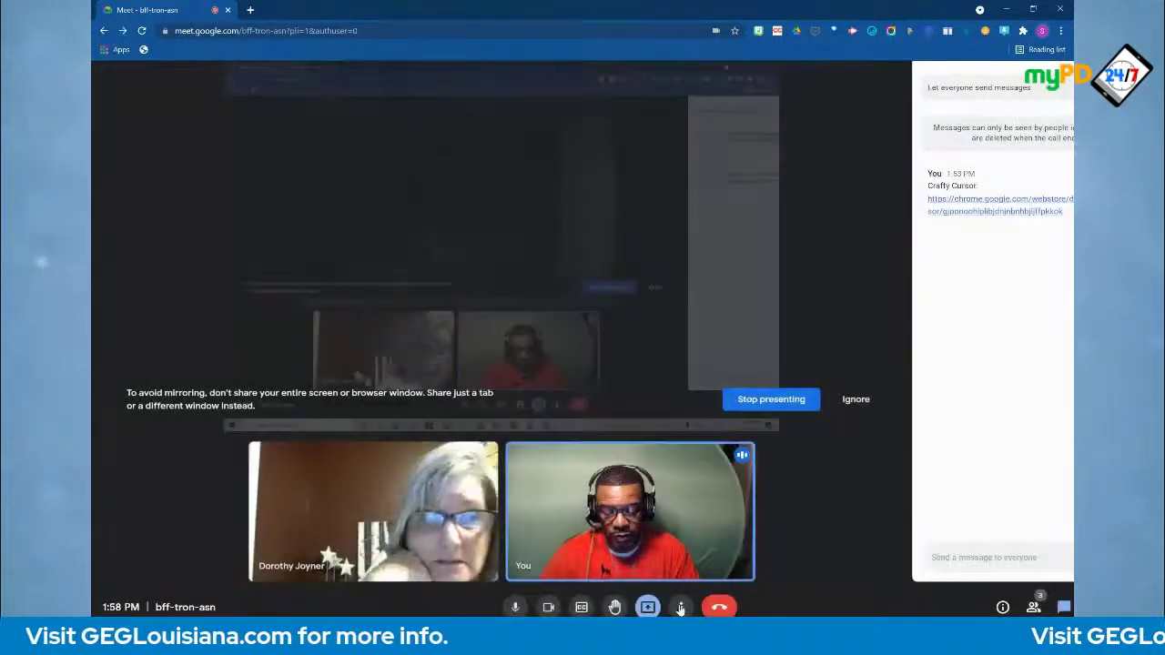
# Apply the animated "Forest with squirrels and fox" background to the camera video and close the Backgrounds settings
pyautogui.click(681, 607)
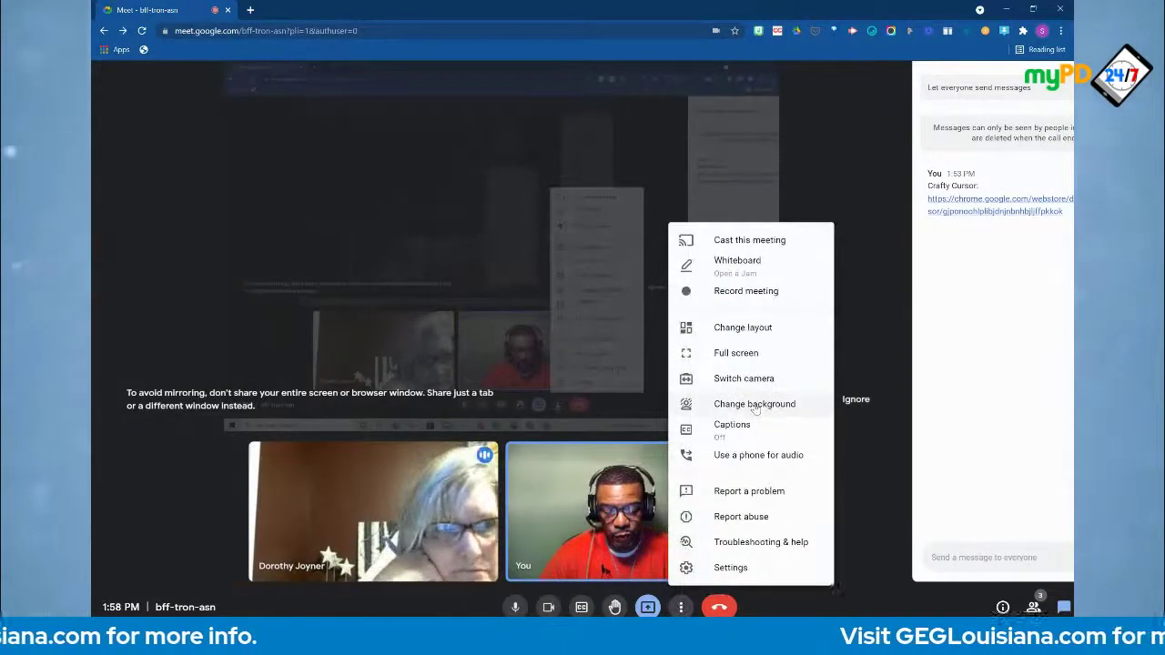
pyautogui.click(753, 407)
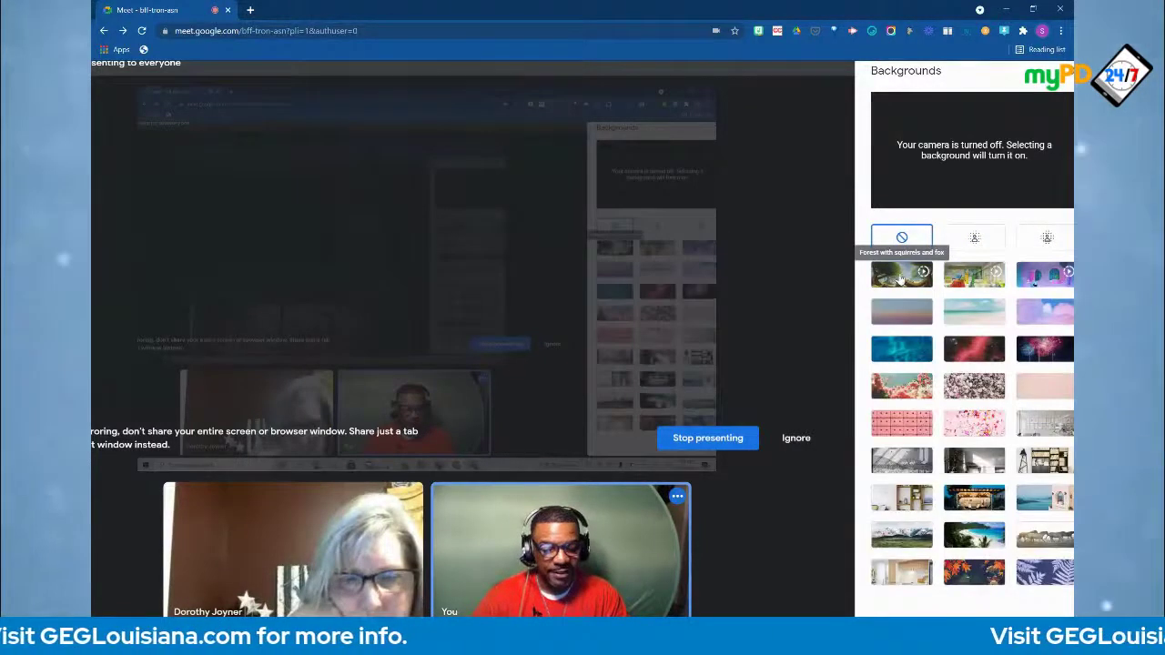
pyautogui.click(899, 277)
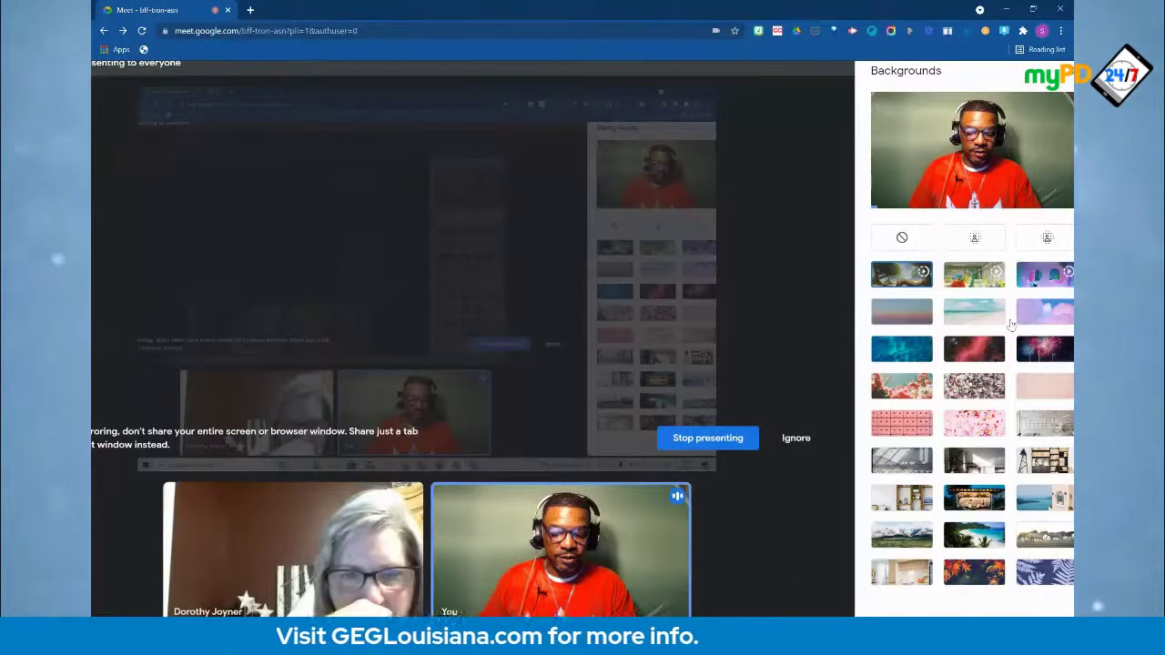
pyautogui.hscroll(1, 897, 338)
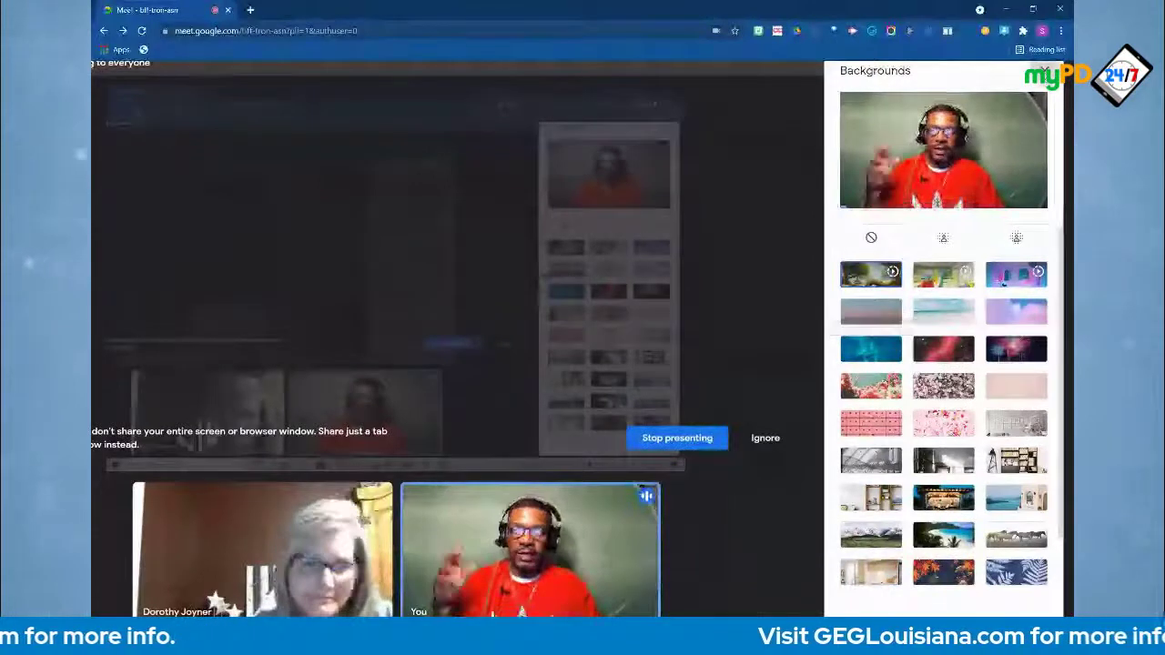
pyautogui.click(1053, 70)
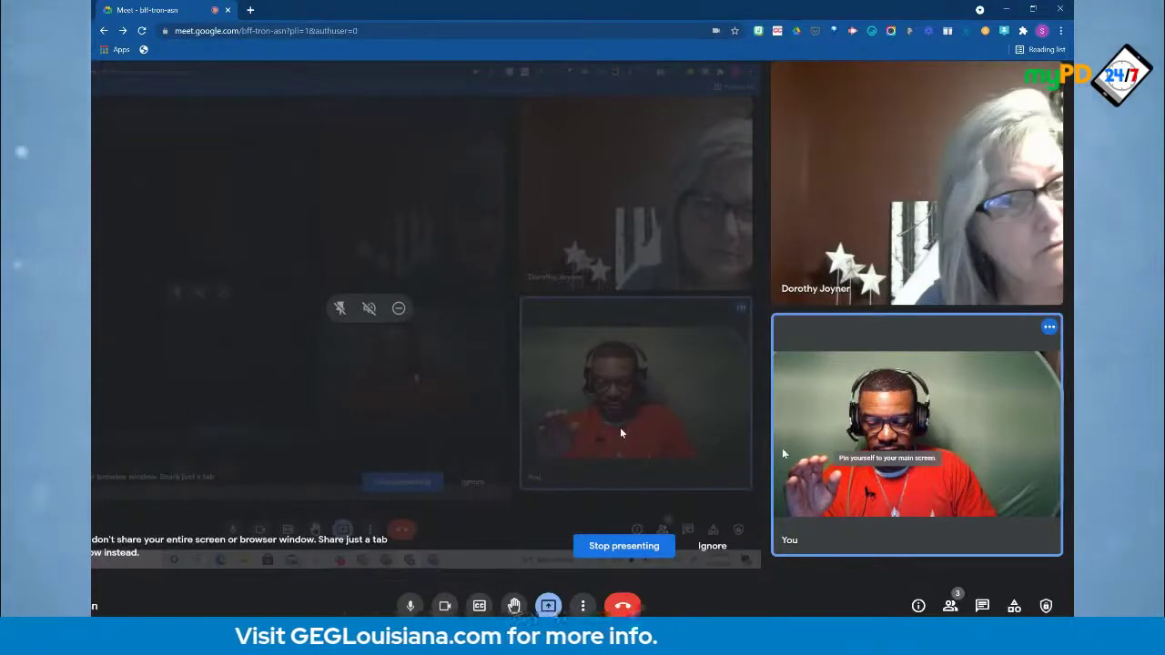
# Reopen the Backgrounds settings, remove all background effects from the camera video and close the settings
pyautogui.click(582, 605)
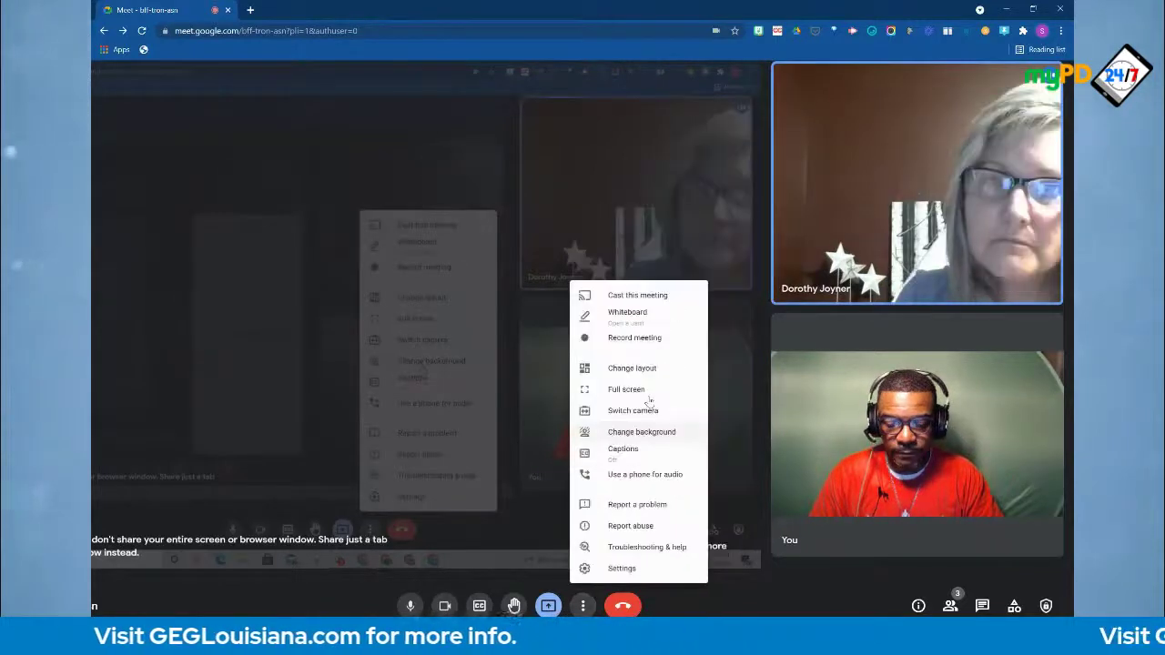
pyautogui.click(651, 397)
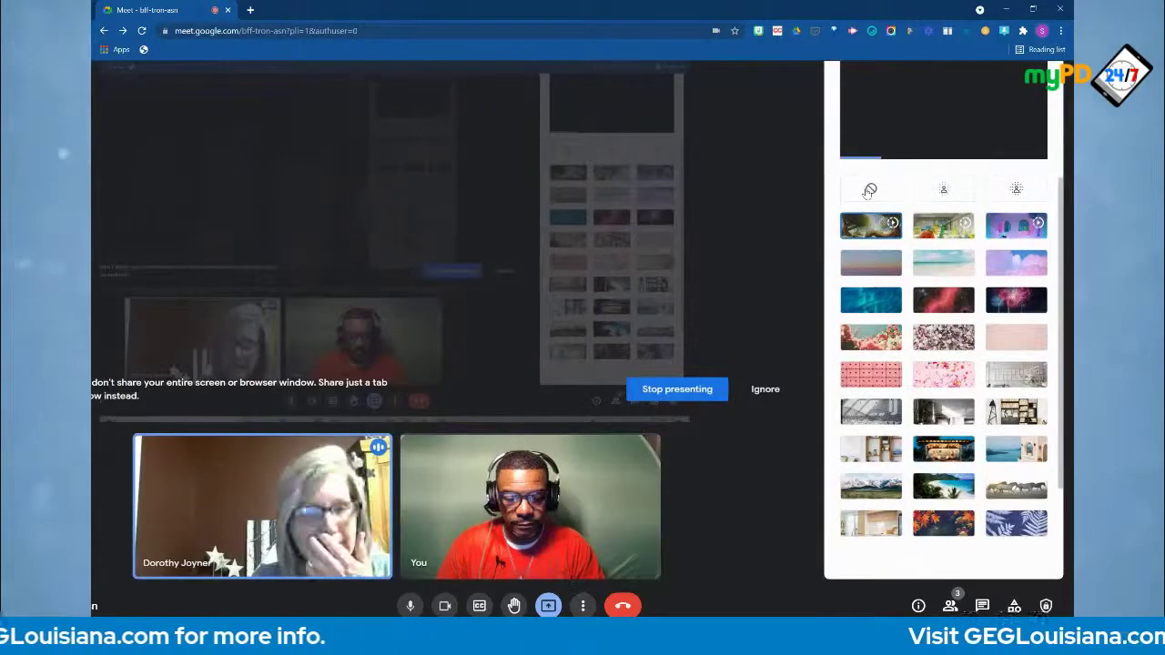
pyautogui.click(871, 190)
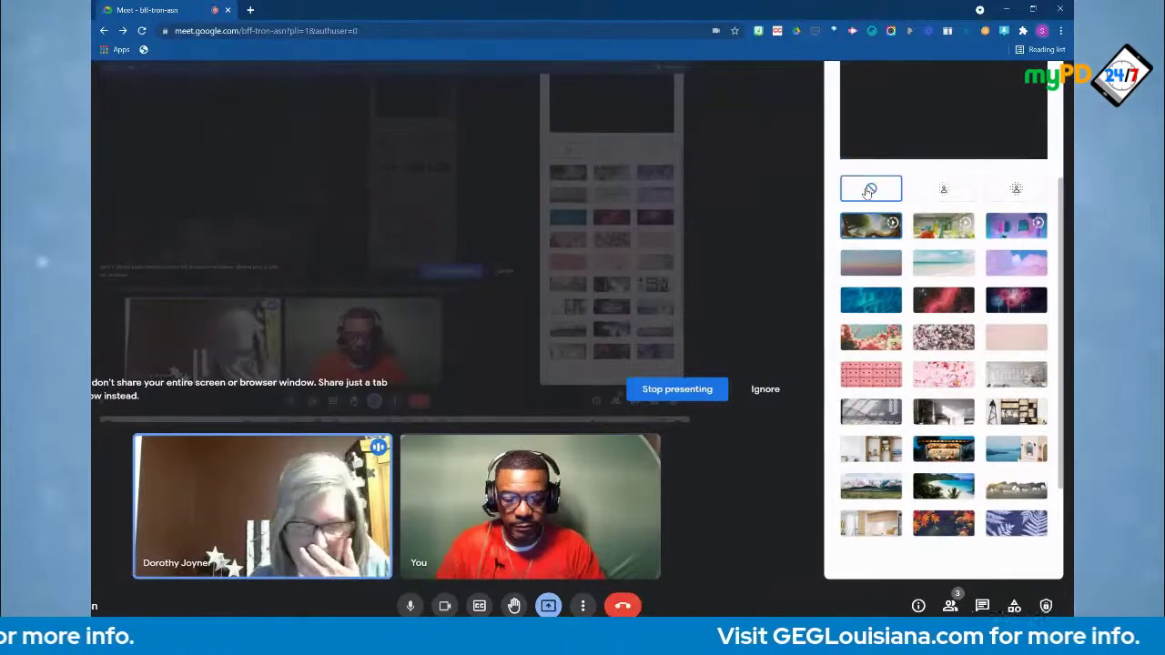
pyautogui.scroll(2, 874, 191)
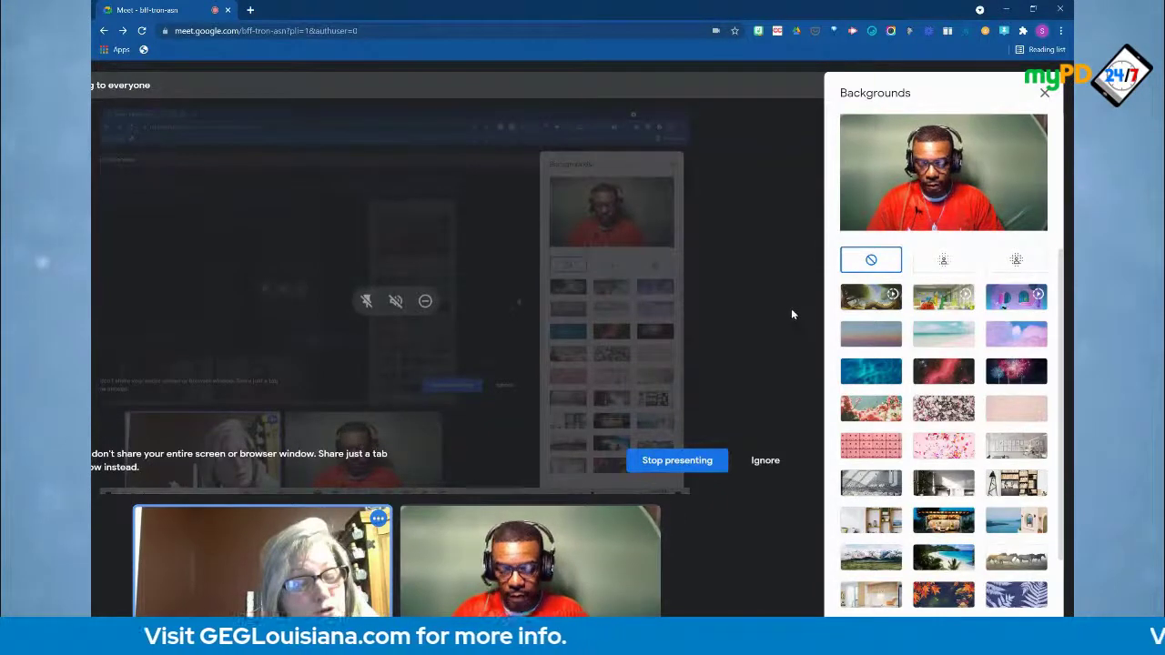
pyautogui.click(1045, 96)
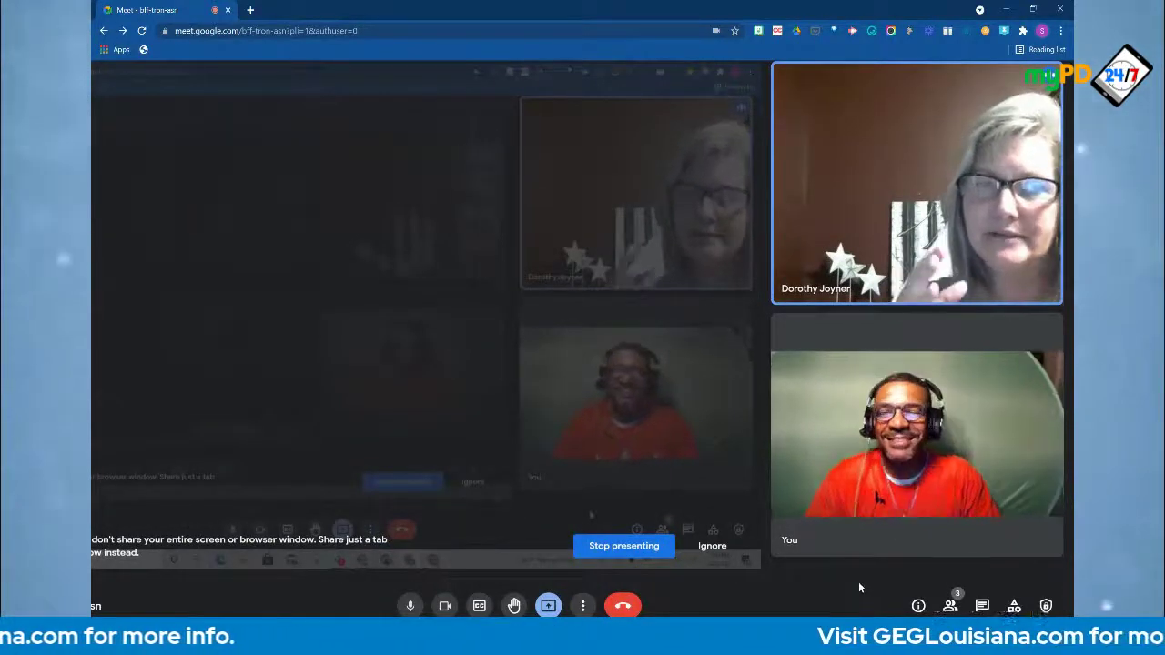
# Open the Breakout rooms activity from the meeting's activities and view the participants in the main call
pyautogui.moveTo(872, 539)
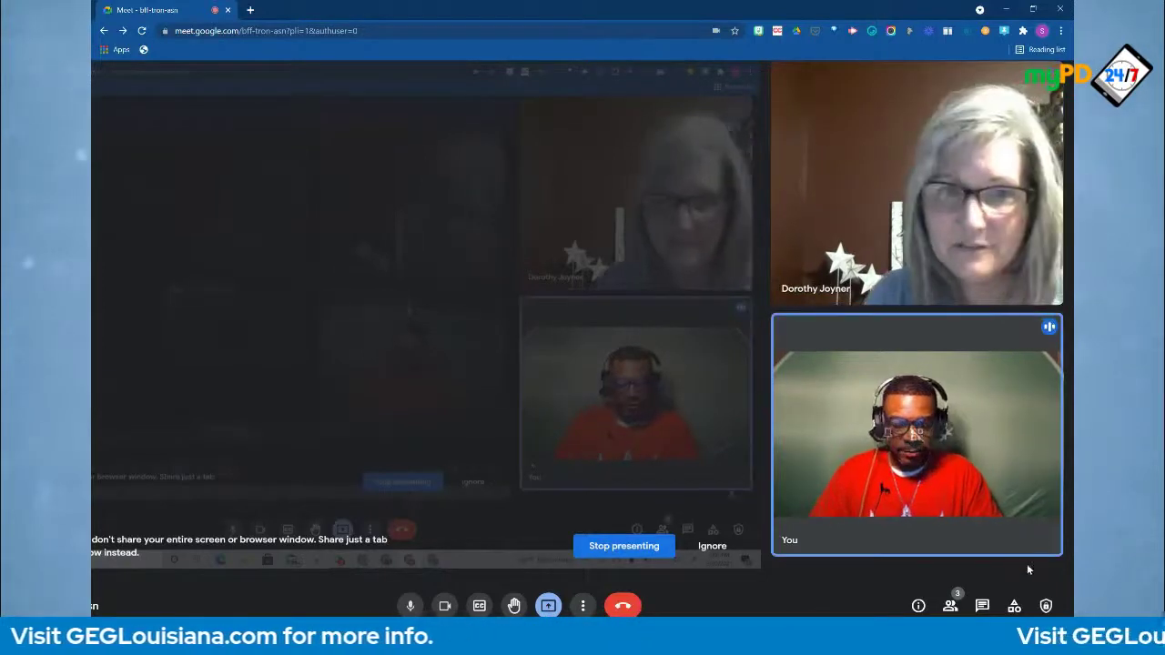
pyautogui.hotkey('ctrl', '+')
pyautogui.hotkey('ctrl', '+')
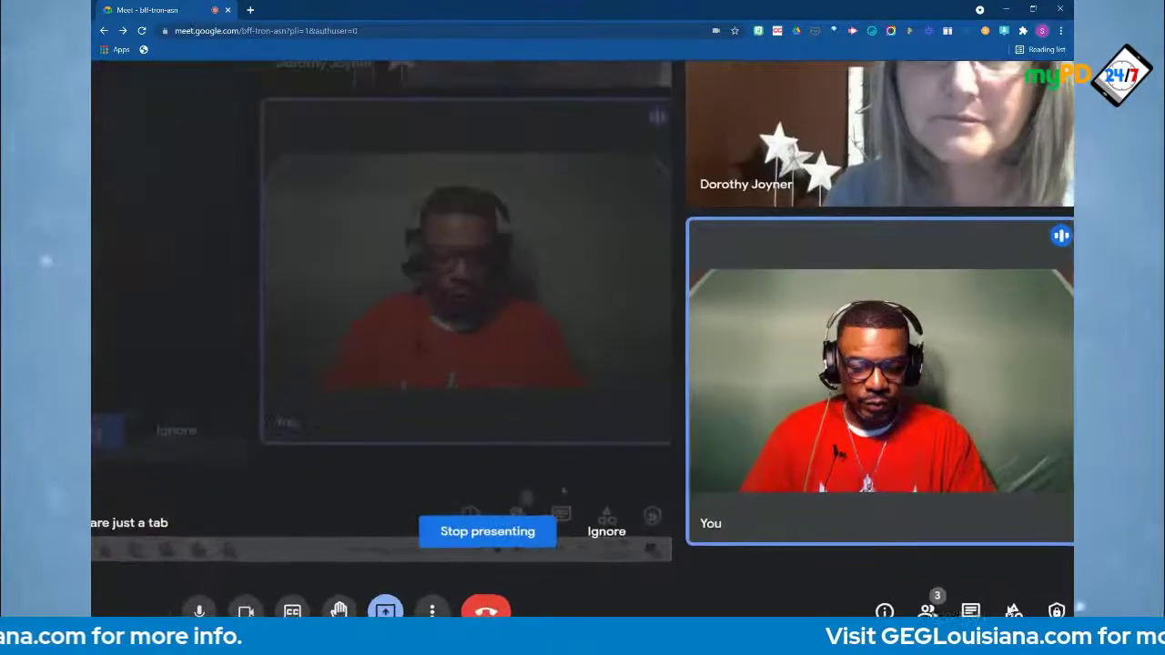
pyautogui.hotkey('ctrl', '+')
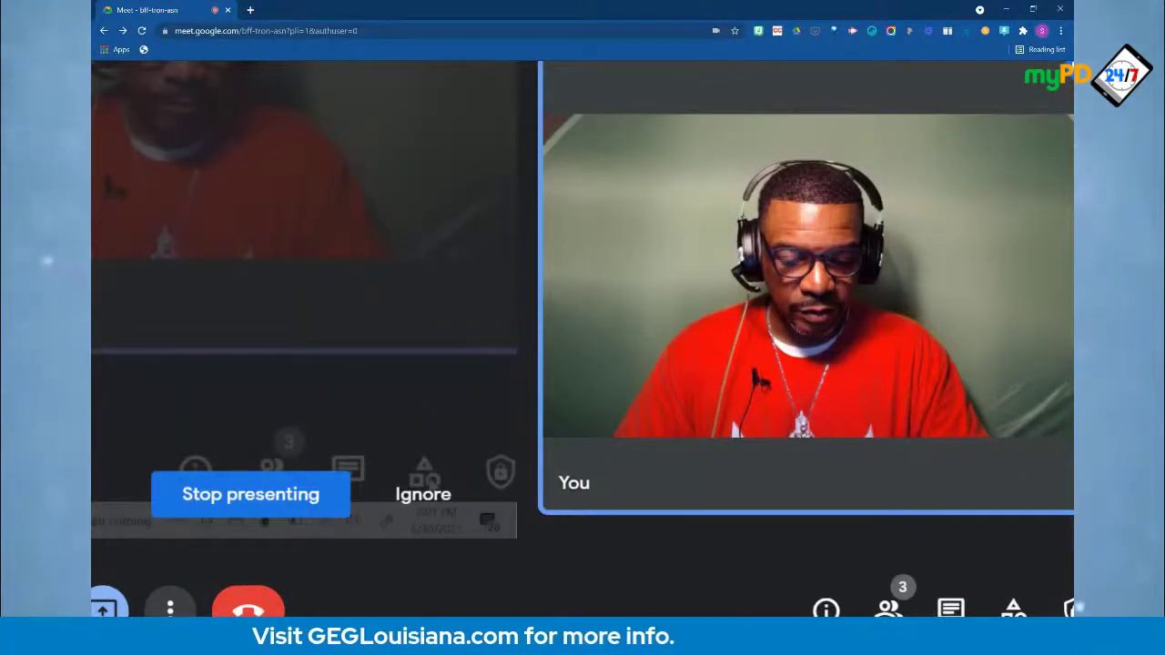
pyautogui.hotkey('ctrl', '+')
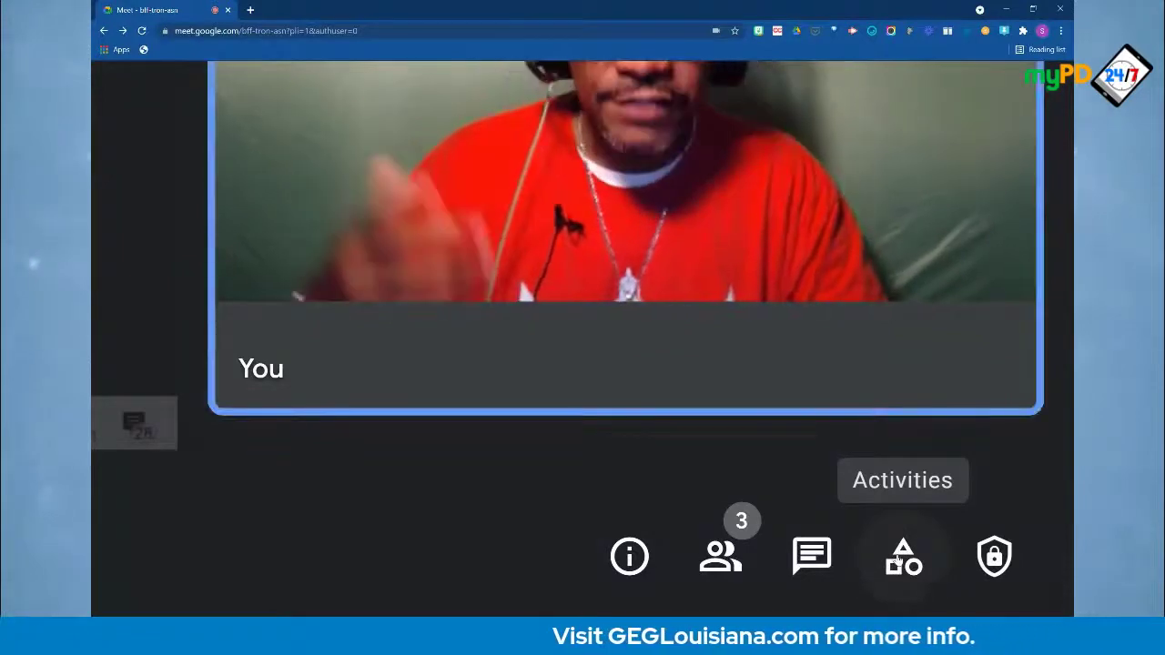
pyautogui.click(901, 559)
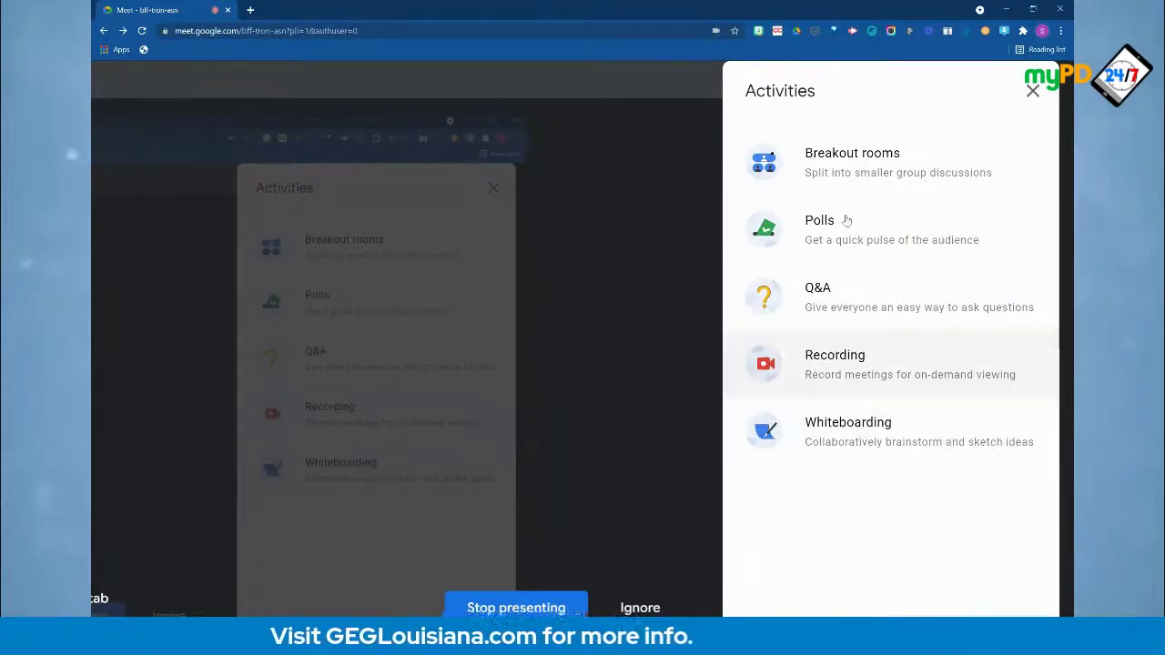
pyautogui.click(834, 159)
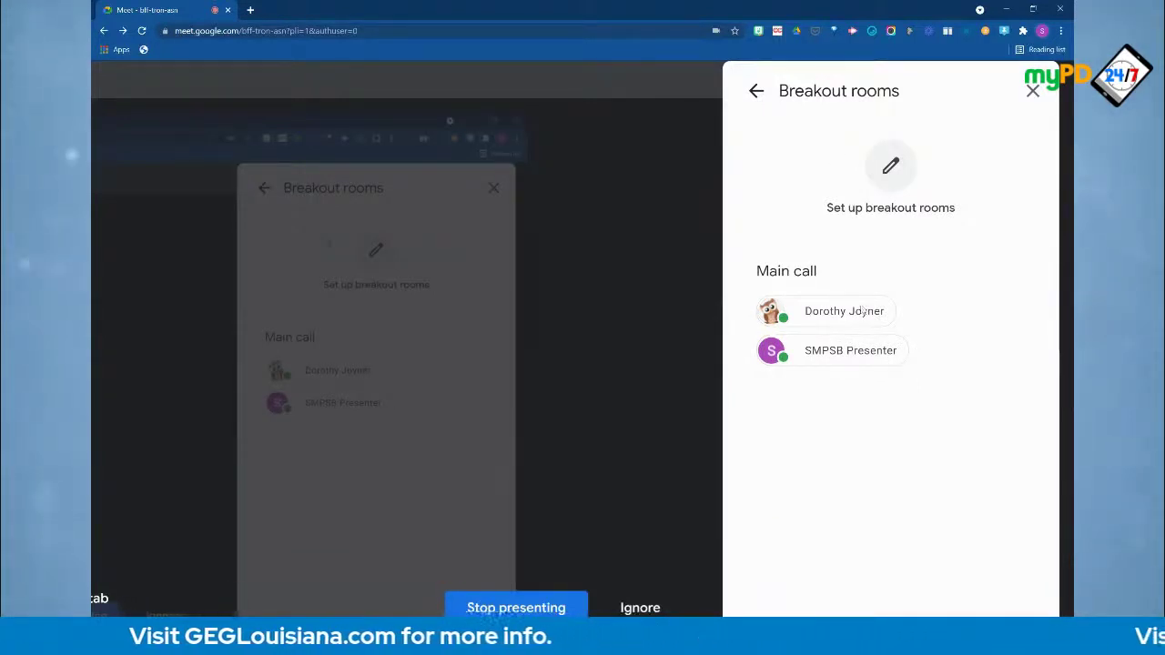
pyautogui.scroll(-2, 847, 428)
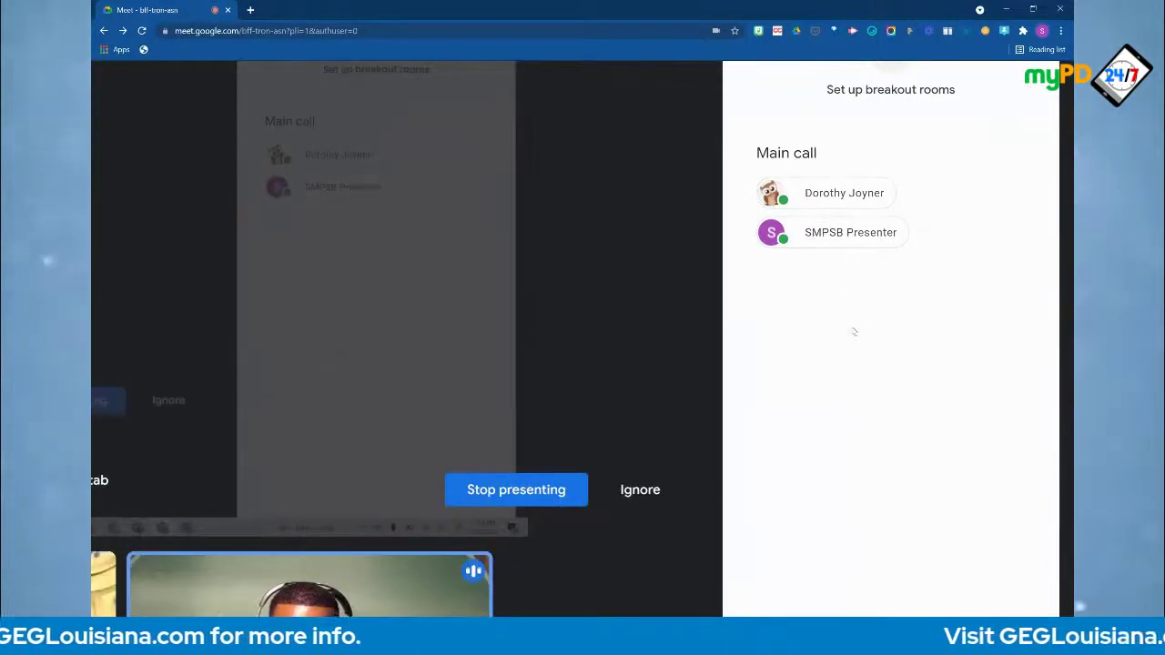
pyautogui.scroll(1, 847, 278)
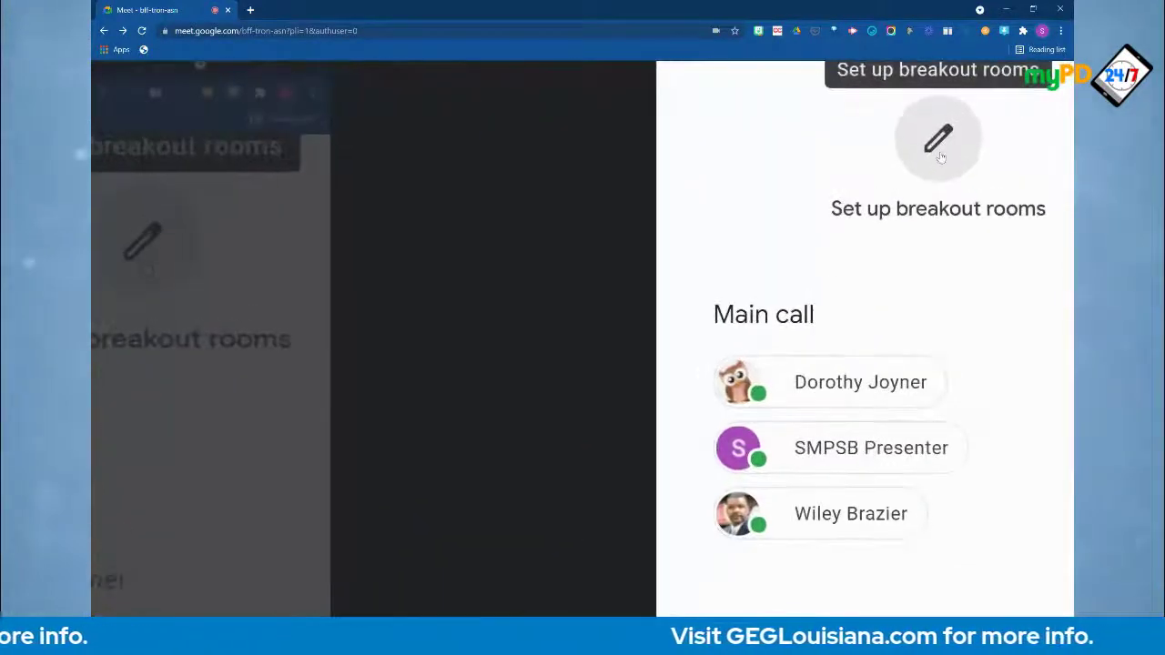
# Start setting up breakout rooms and set the number of rooms to 3
pyautogui.click(941, 155)
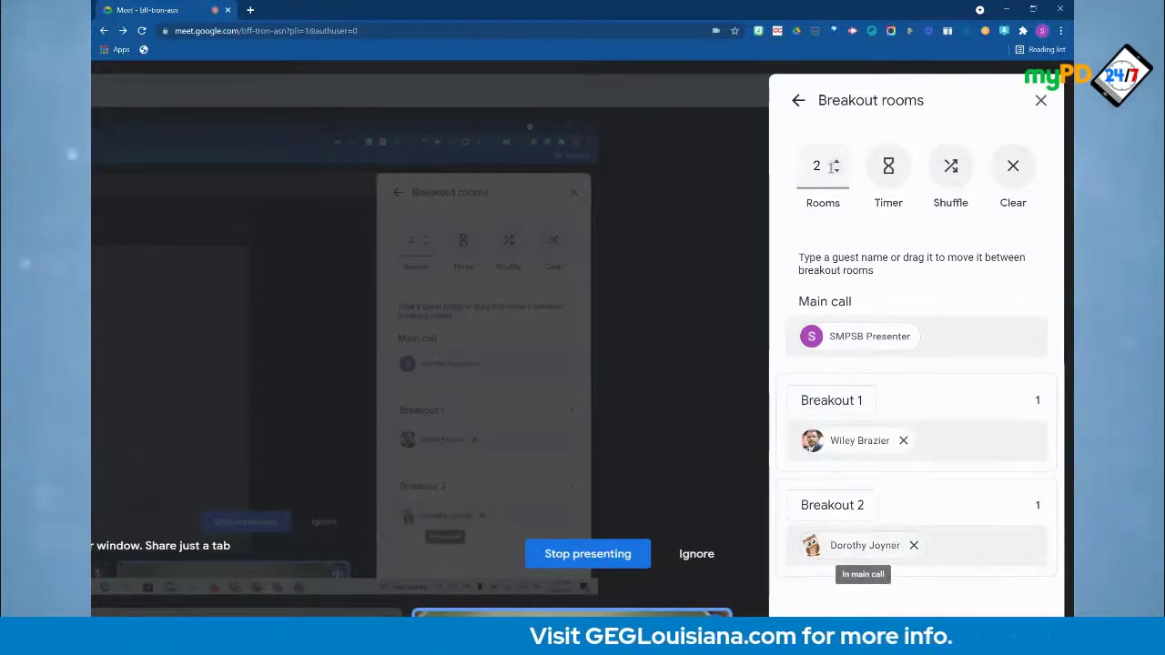
pyautogui.doubleClick(817, 166)
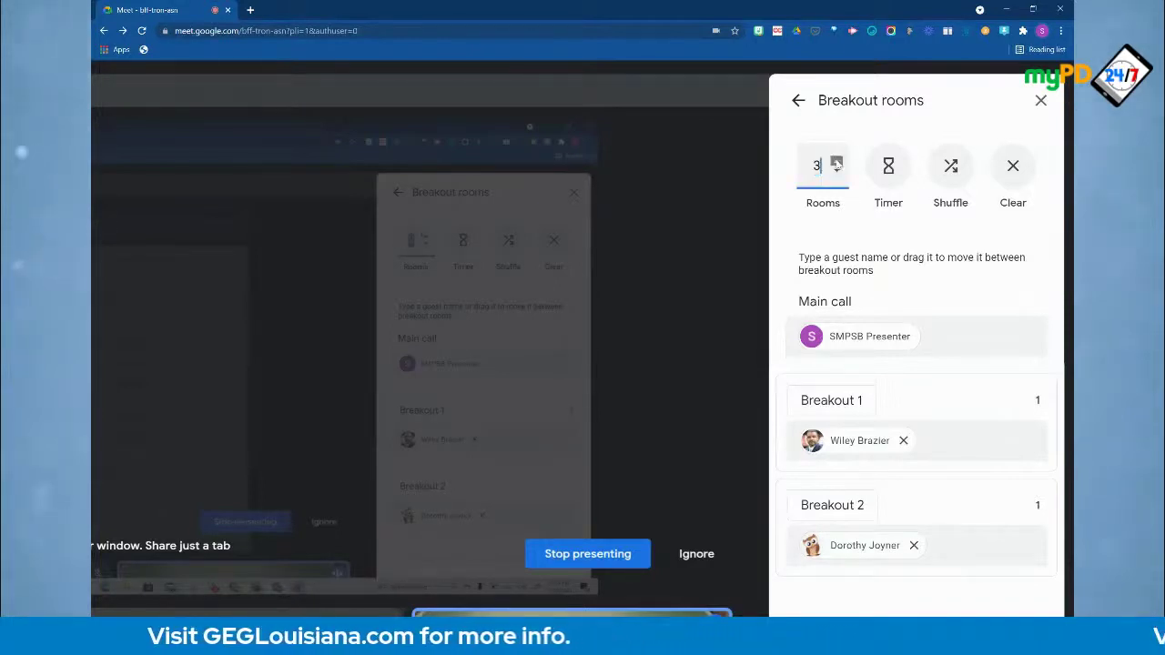
pyautogui.write('3')
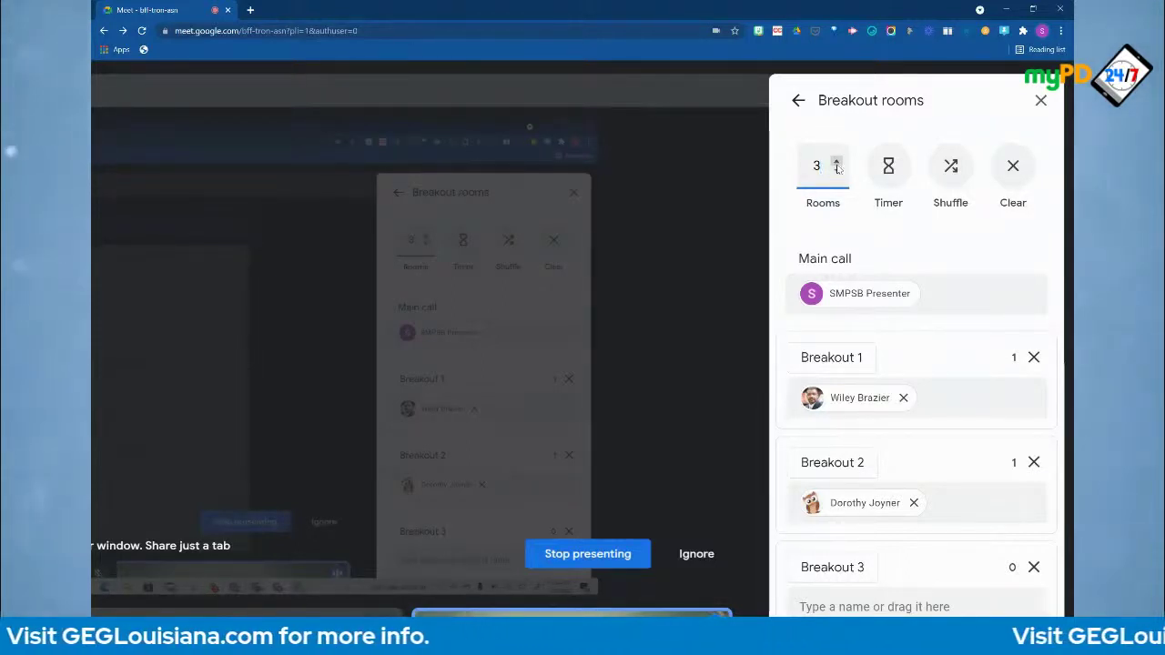
# Set a timer that ends the breakout rooms after 5 minutes
pyautogui.click(888, 169)
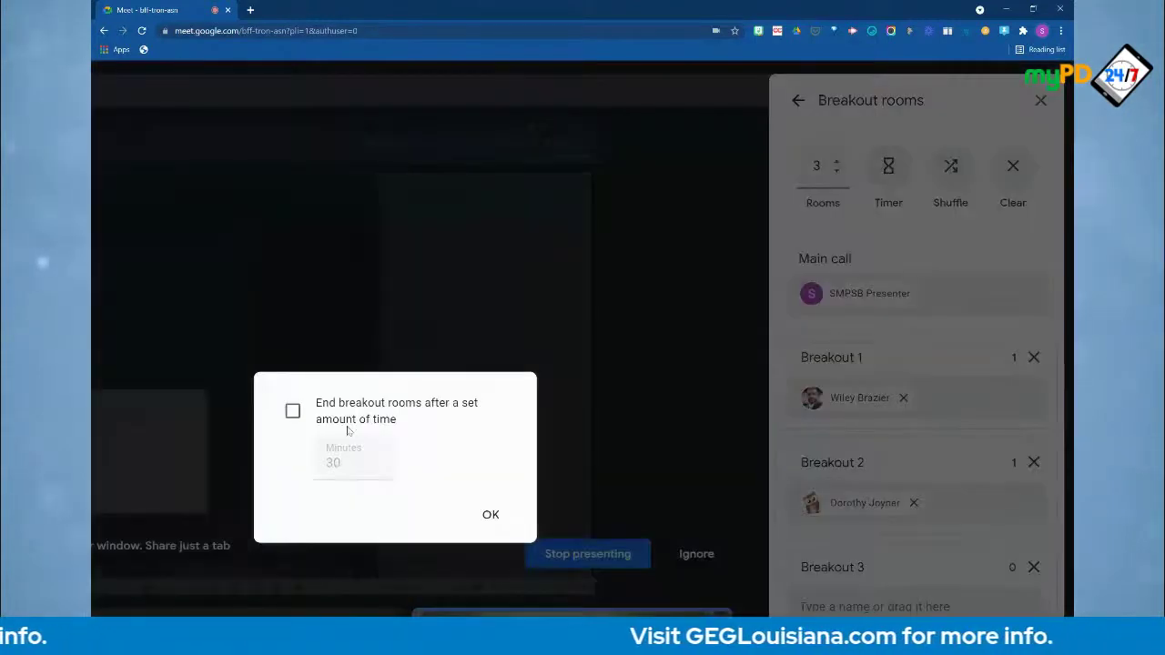
pyautogui.click(292, 413)
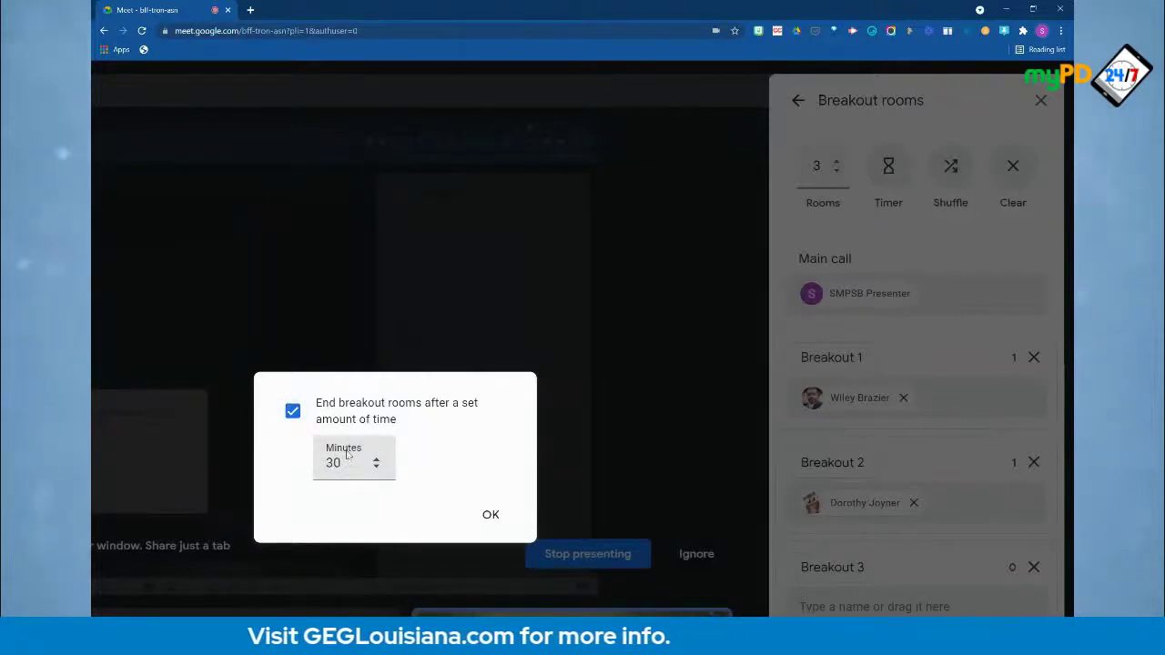
pyautogui.press('space')
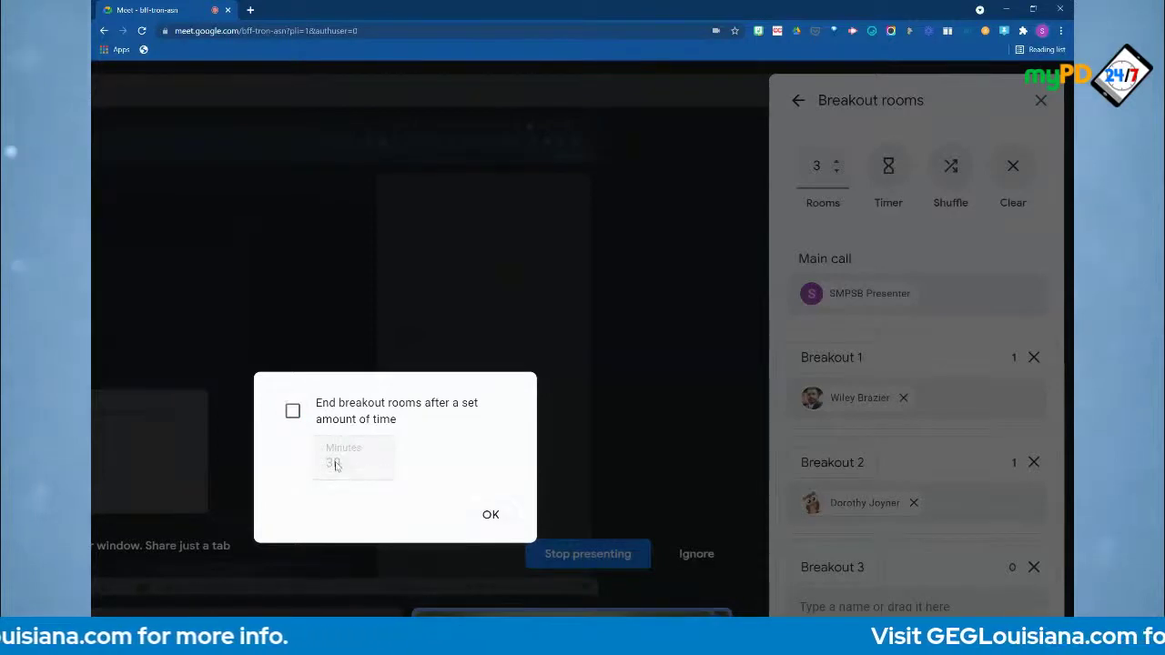
pyautogui.click(292, 411)
pyautogui.doubleClick(329, 462)
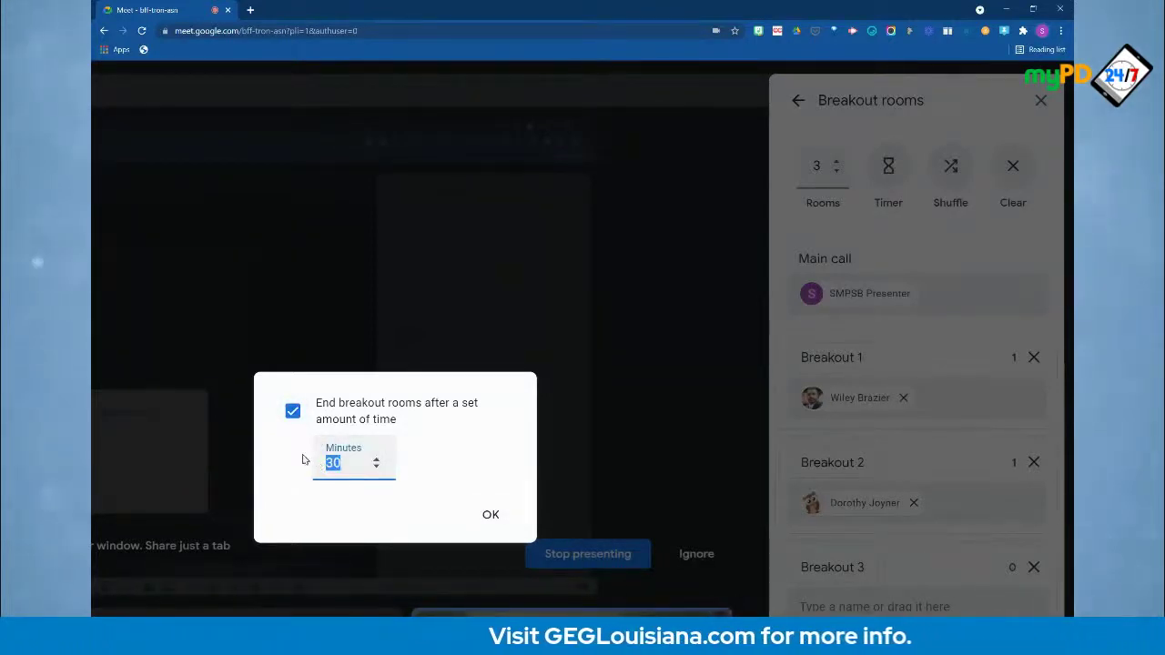
pyautogui.click(490, 515)
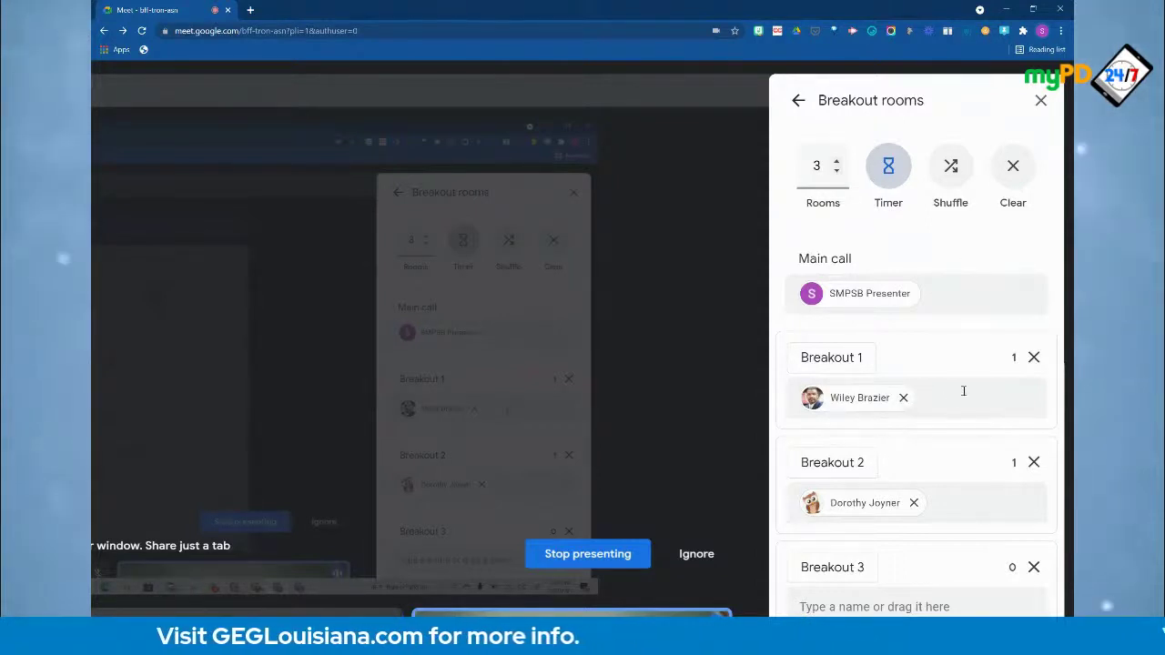
# Shuffle the participants among the breakout rooms and move the one in Breakout 2 to Breakout 3
pyautogui.click(951, 166)
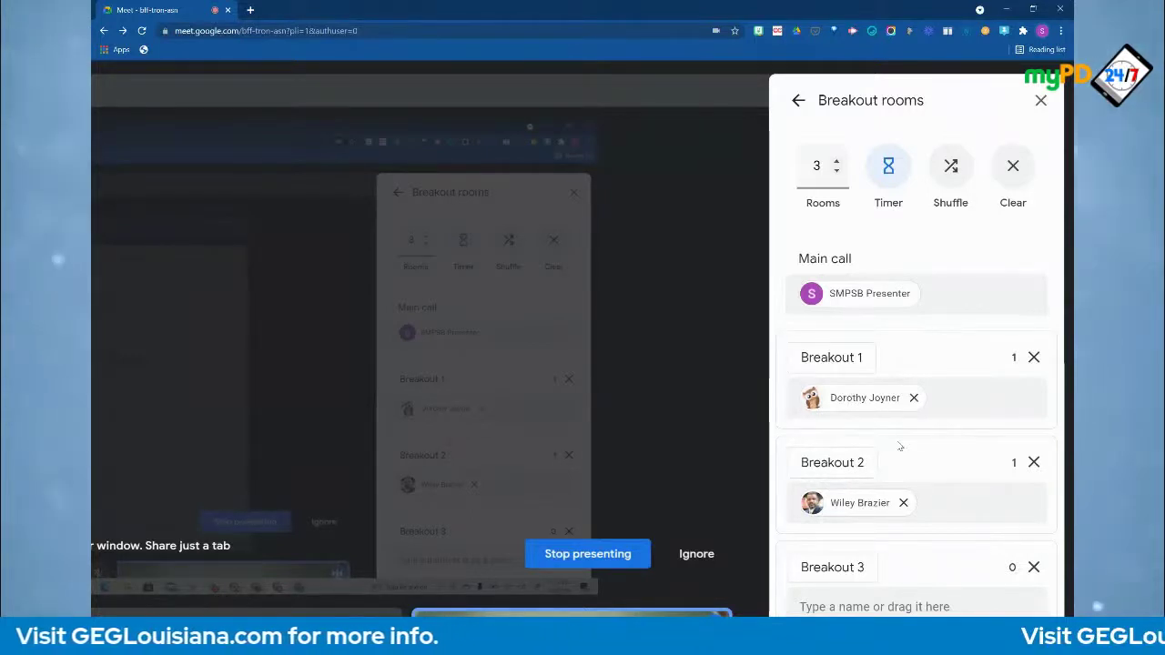
pyautogui.scroll(-3, 912, 446)
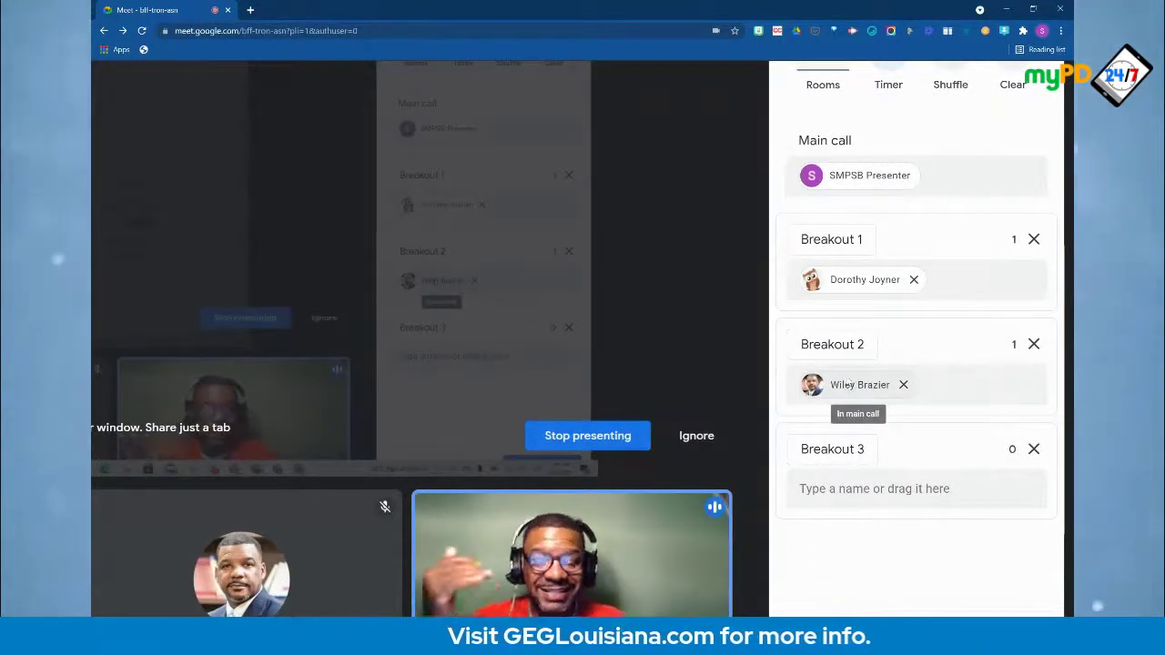
pyautogui.moveTo(846, 385); pyautogui.dragTo(861, 496)
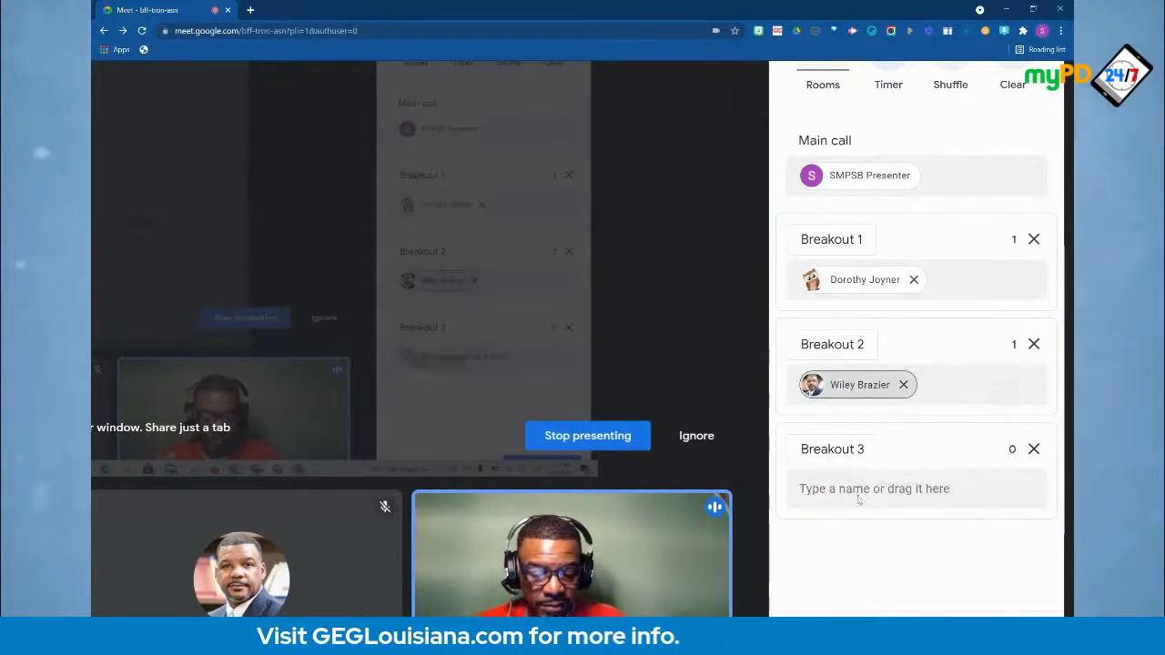
pyautogui.moveTo(852, 385); pyautogui.dragTo(900, 486)
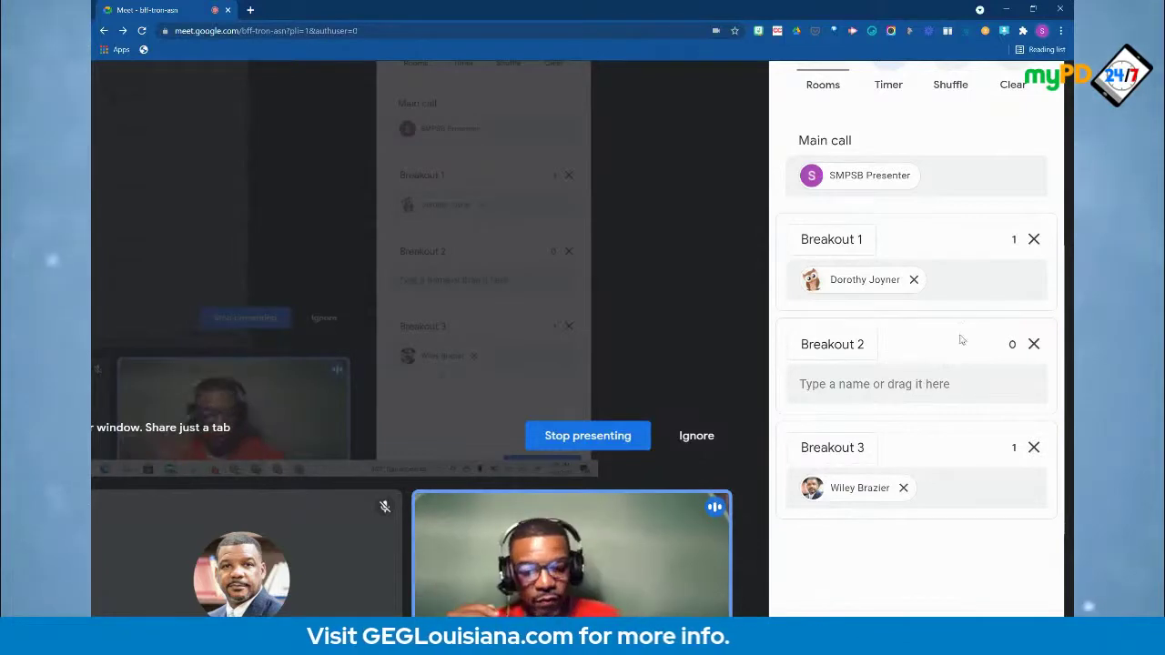
# Move the participant in Breakout 1 to Breakout 3
pyautogui.scroll(2, 962, 339)
pyautogui.scroll(1, 962, 343)
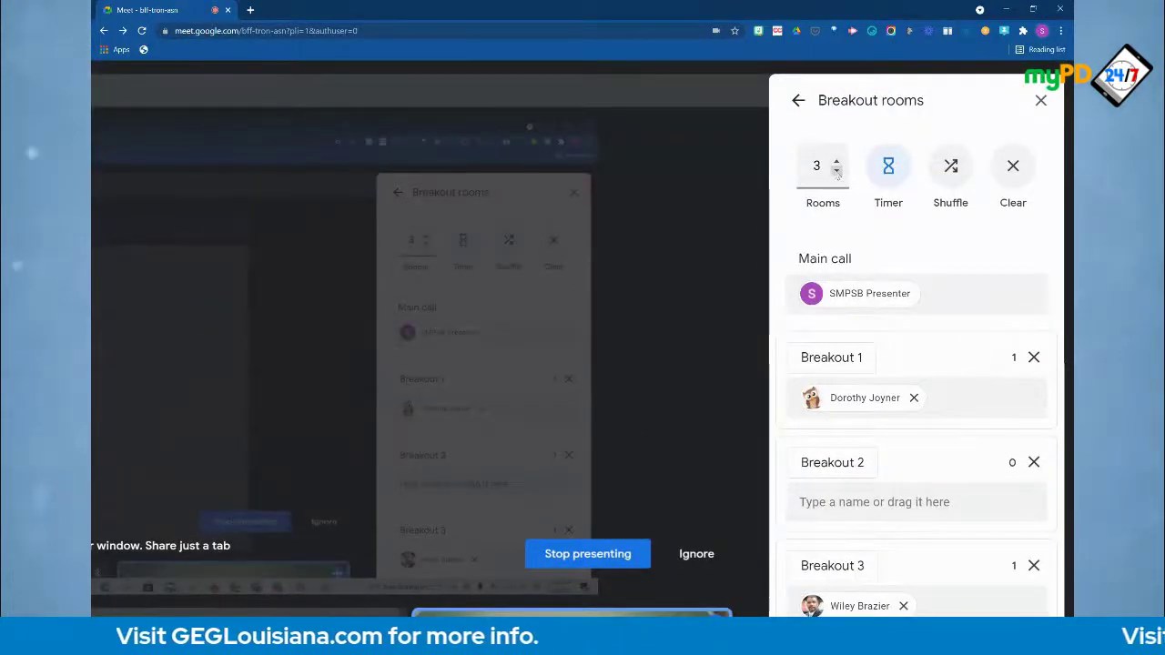
pyautogui.moveTo(865, 398); pyautogui.dragTo(874, 601)
pyautogui.scroll(-2, 947, 544)
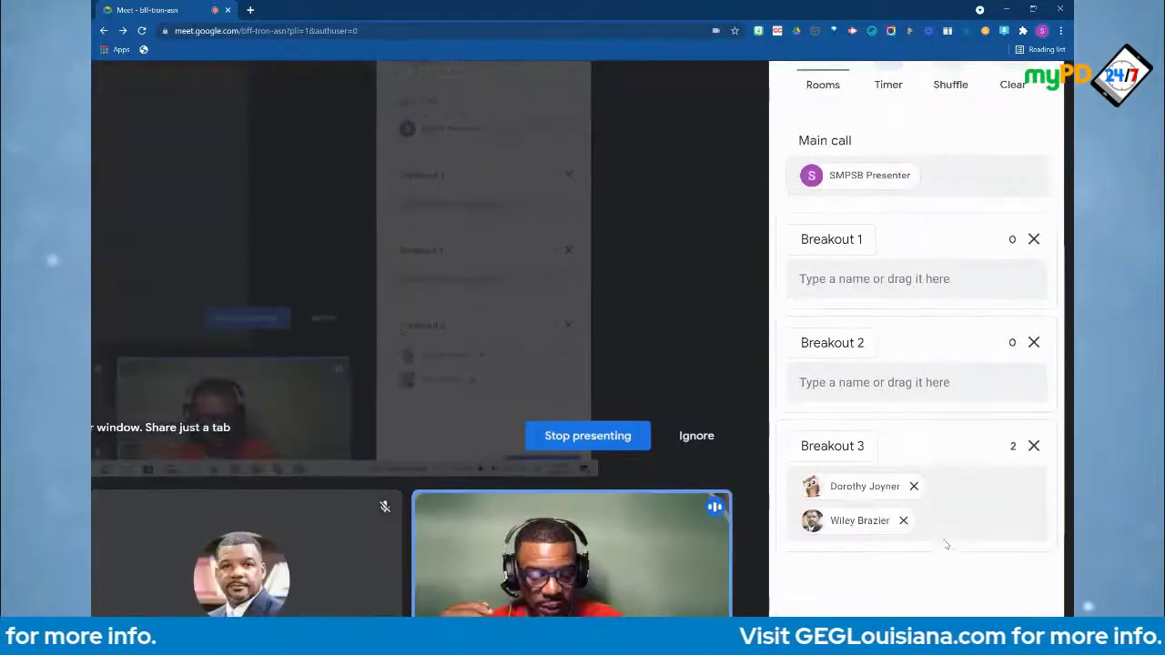
pyautogui.scroll(-1, 874, 390)
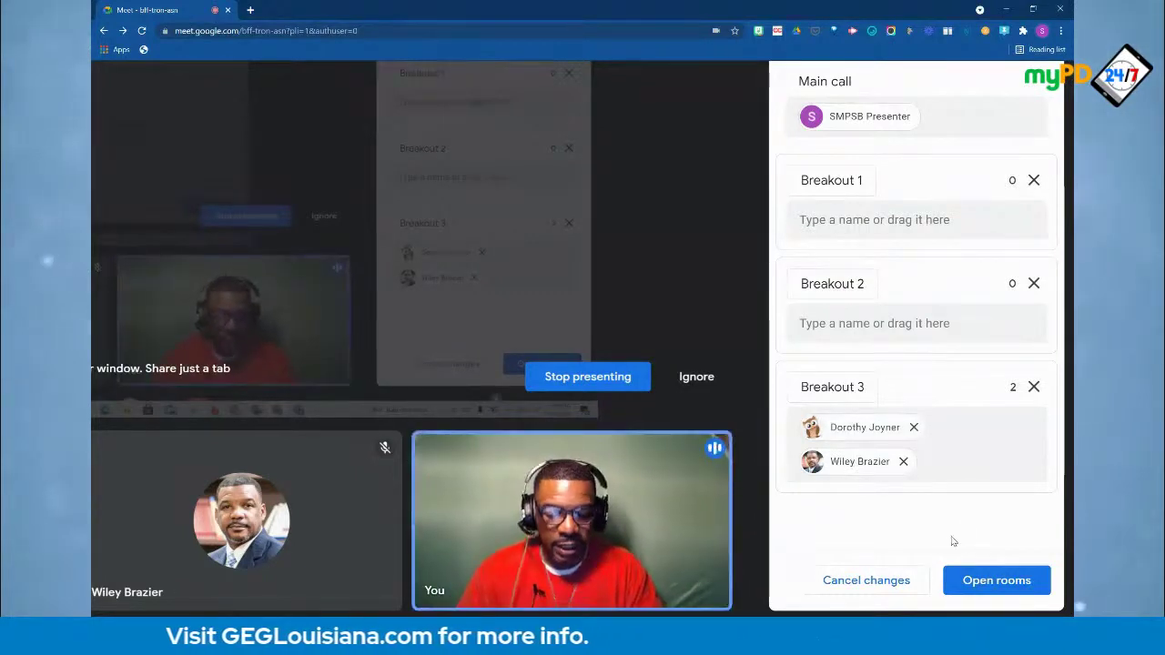
# Move the participant with the owl picture to Breakout 2 and open the breakout rooms
pyautogui.moveTo(845, 433); pyautogui.dragTo(898, 436)
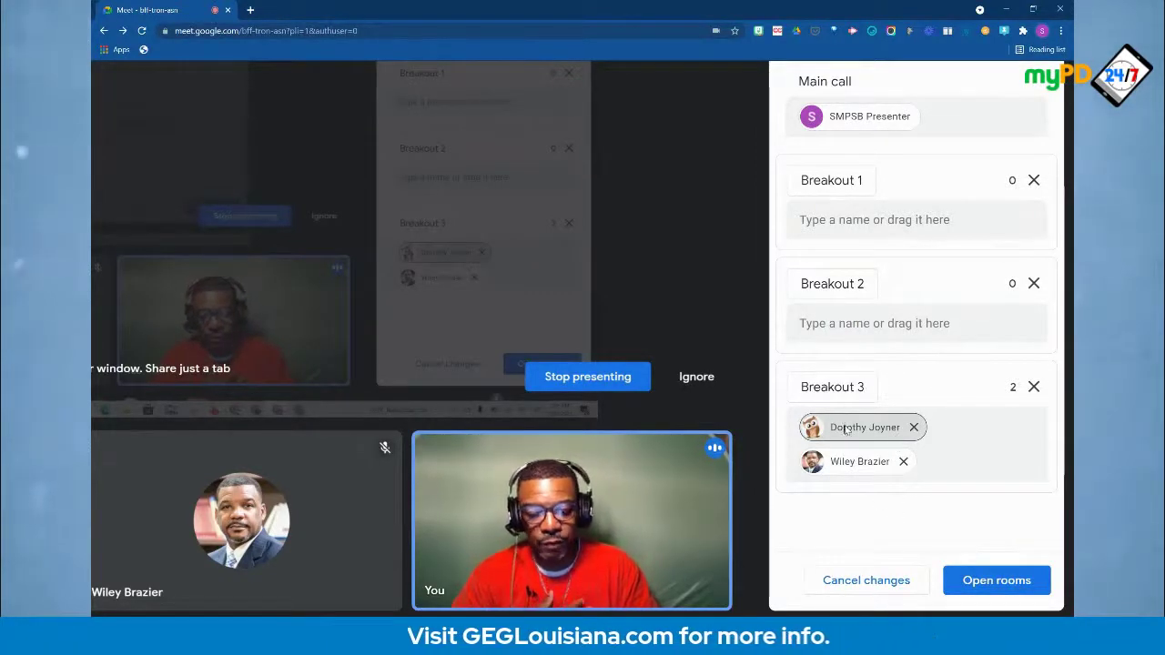
pyautogui.moveTo(851, 431); pyautogui.dragTo(842, 324)
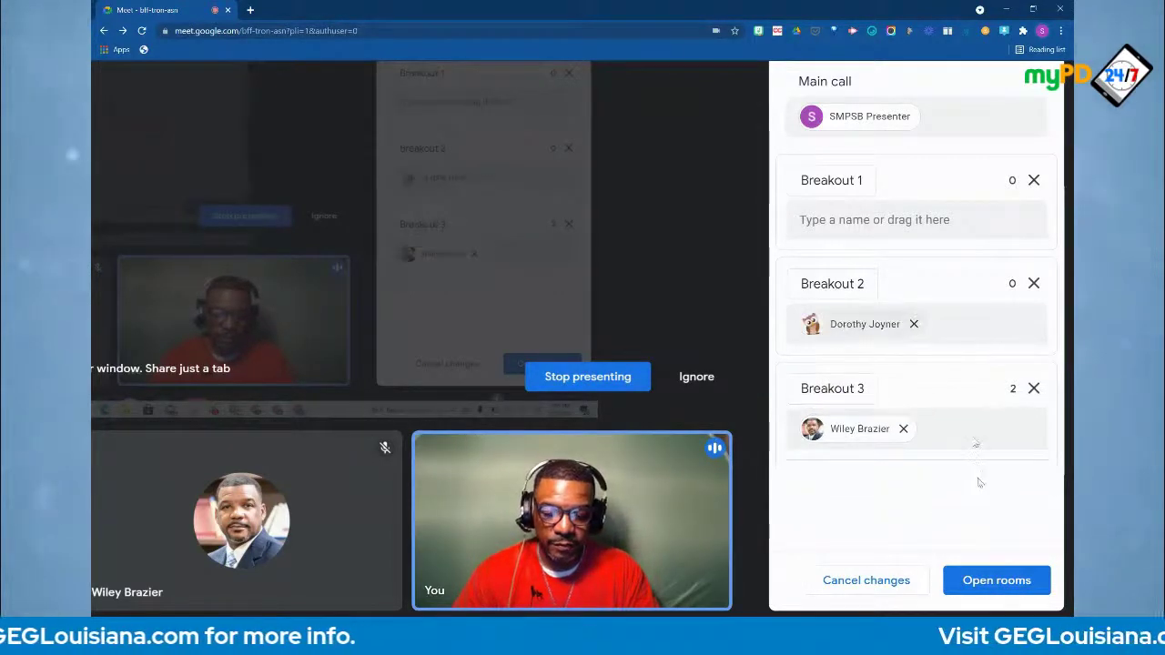
pyautogui.click(995, 581)
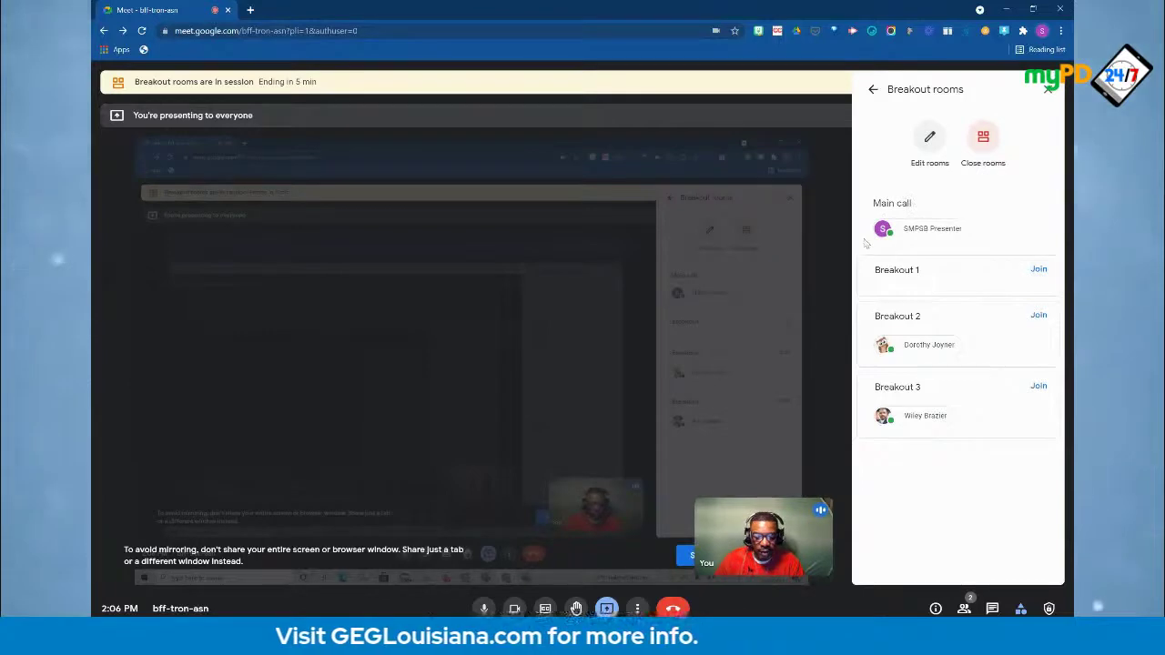
# Examine the open breakout rooms with their edit, close and join options and the participants assigned to each
pyautogui.hotkey('ctrl', '+')
pyautogui.hotkey('ctrl', '+')
pyautogui.hotkey('ctrl', '+')
pyautogui.hotkey('ctrl', '+')
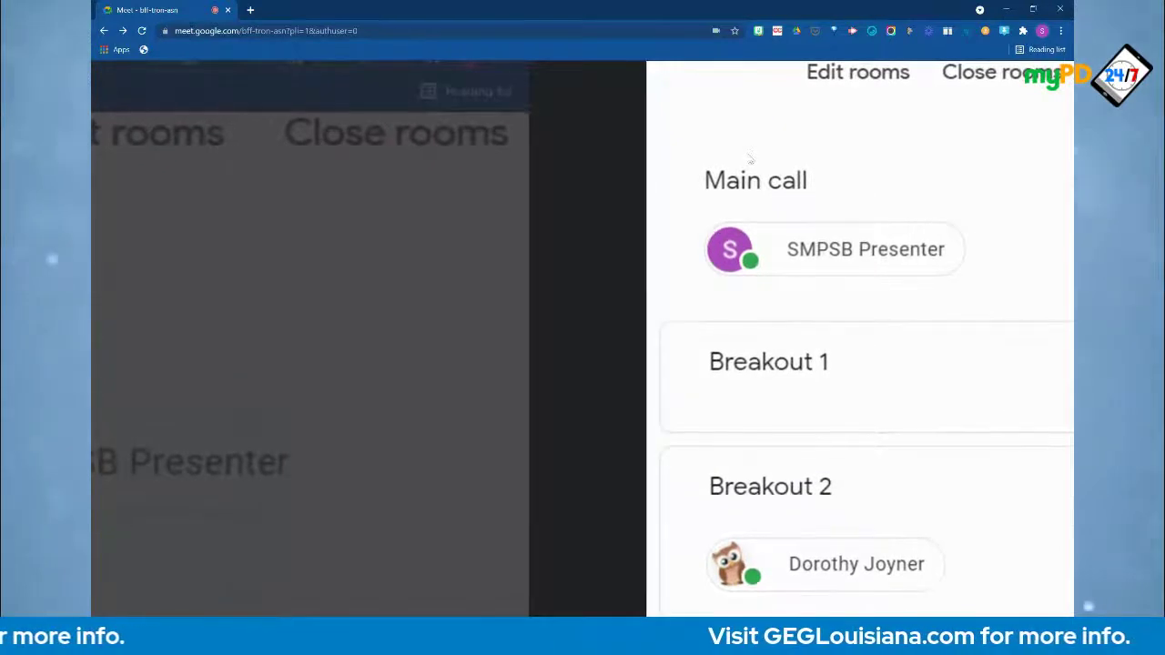
pyautogui.hotkey('ctrl', '-')
pyautogui.hotkey('ctrl', '-')
pyautogui.hotkey('ctrl', '-')
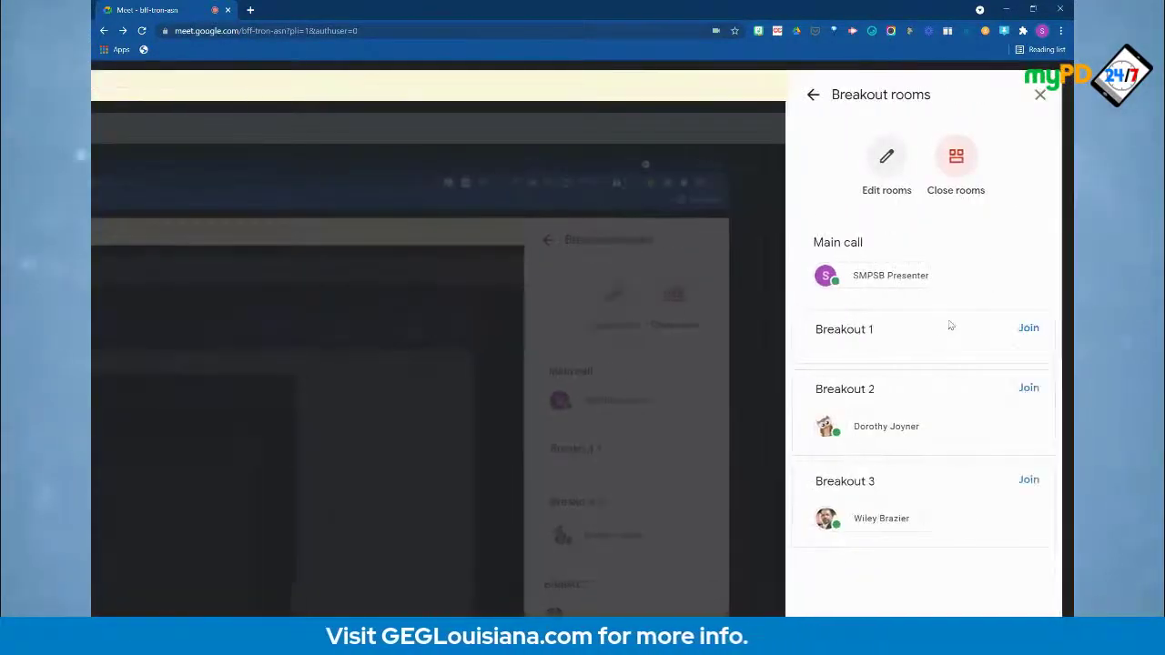
pyautogui.hotkey('ctrl', '+')
pyautogui.hotkey('ctrl', '+')
pyautogui.hotkey('ctrl', '+')
pyautogui.hotkey('ctrl', '-')
pyautogui.hotkey('ctrl', '-')
pyautogui.hotkey('ctrl', '-')
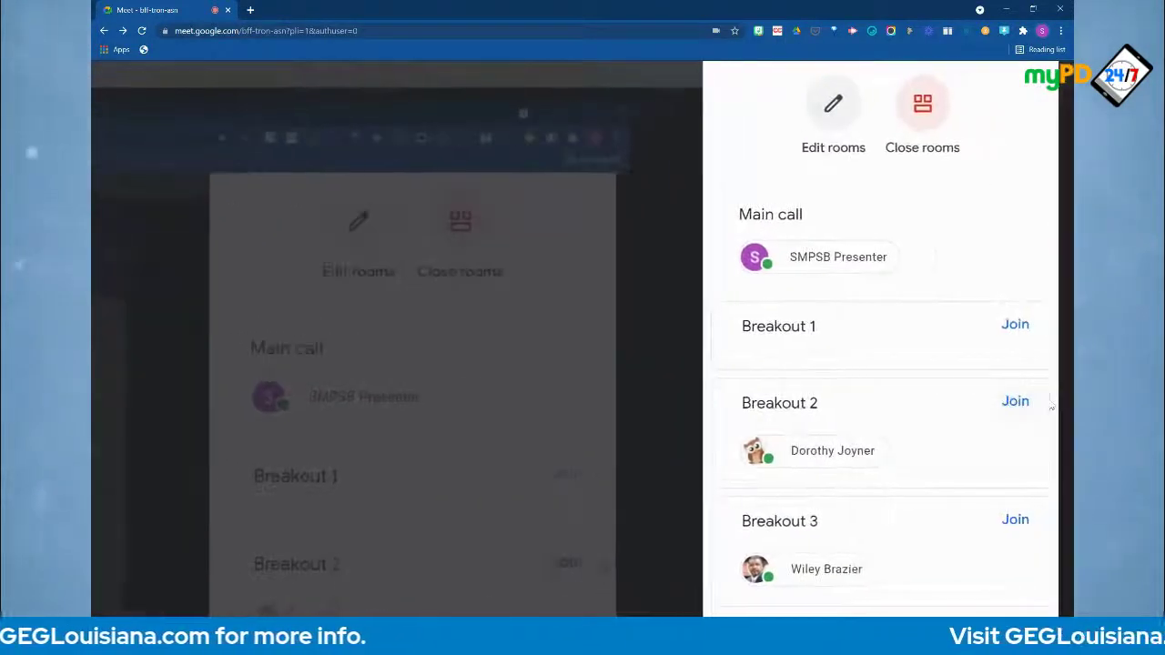
# Visit Breakout 2, Breakout 3 and Breakout 2 again, and leave for the main call
pyautogui.click(1014, 401)
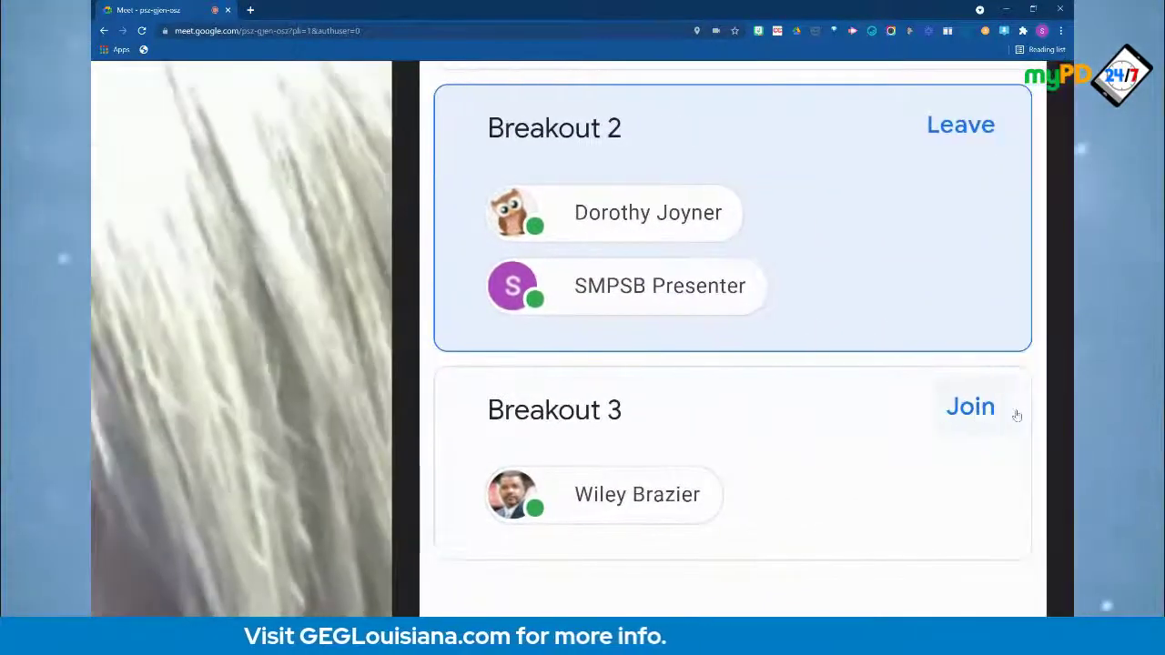
pyautogui.click(979, 410)
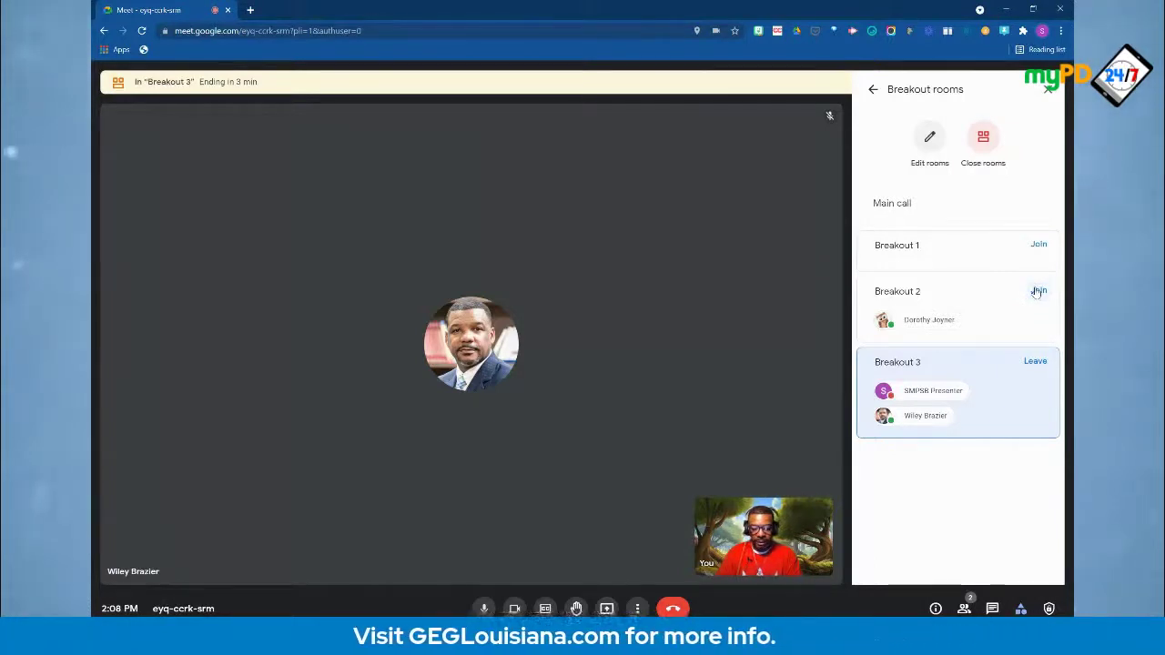
pyautogui.click(1037, 291)
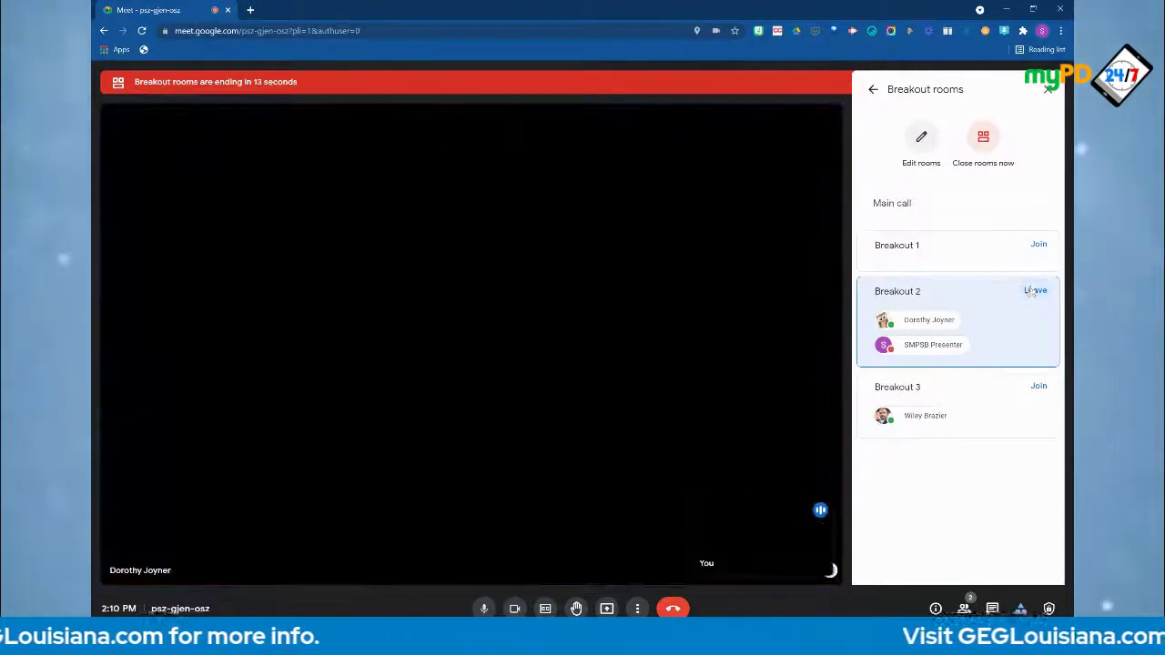
pyautogui.click(1034, 291)
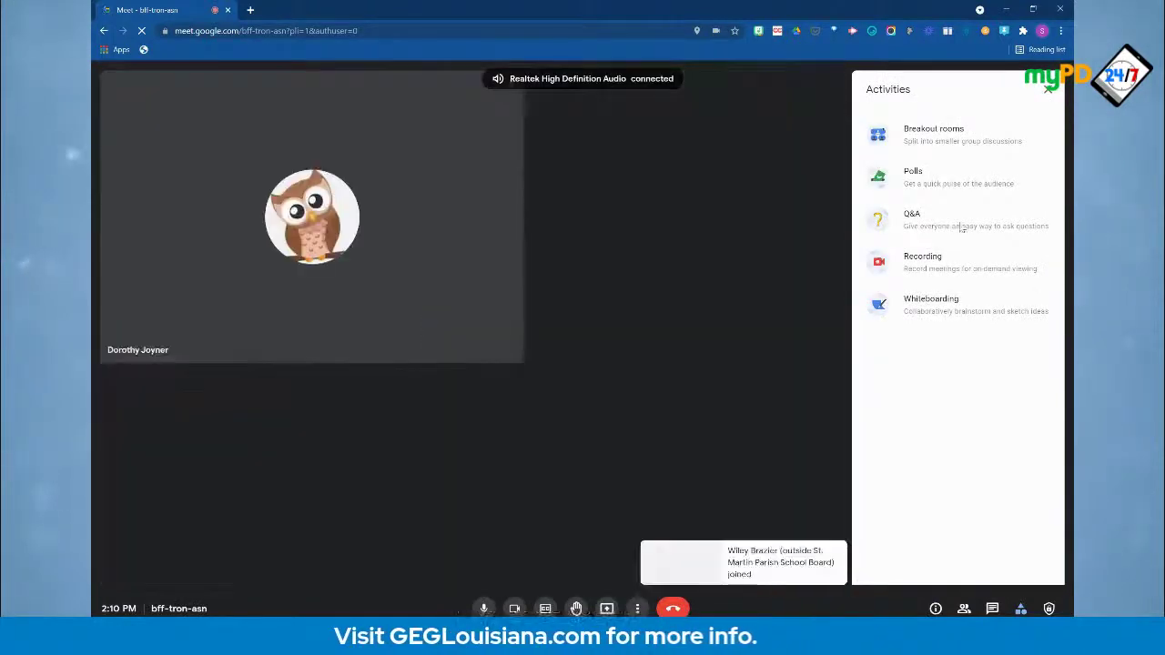
# Check the participants back in the main call in the Breakout rooms activity and close the activities
pyautogui.click(921, 134)
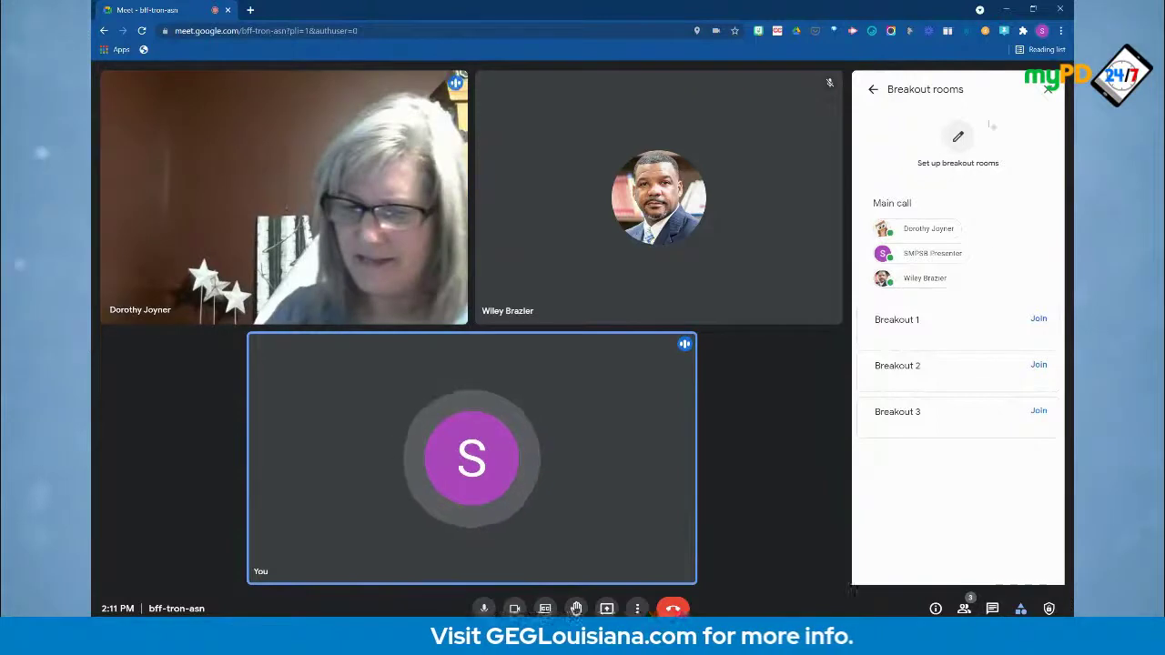
pyautogui.click(872, 90)
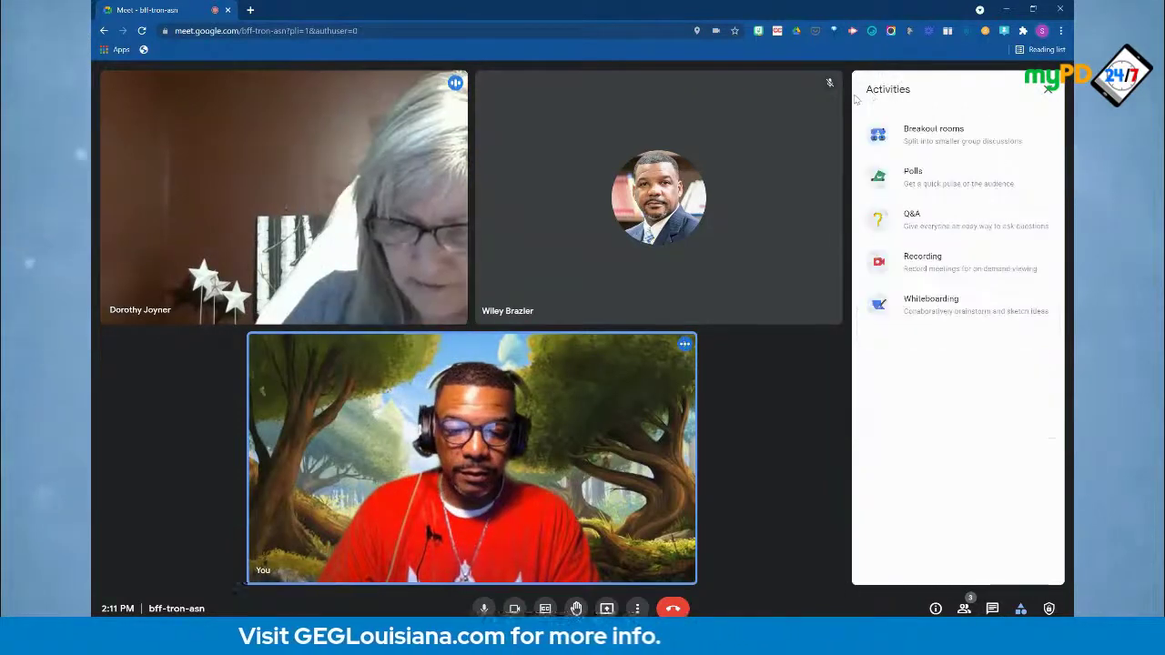
pyautogui.click(1047, 89)
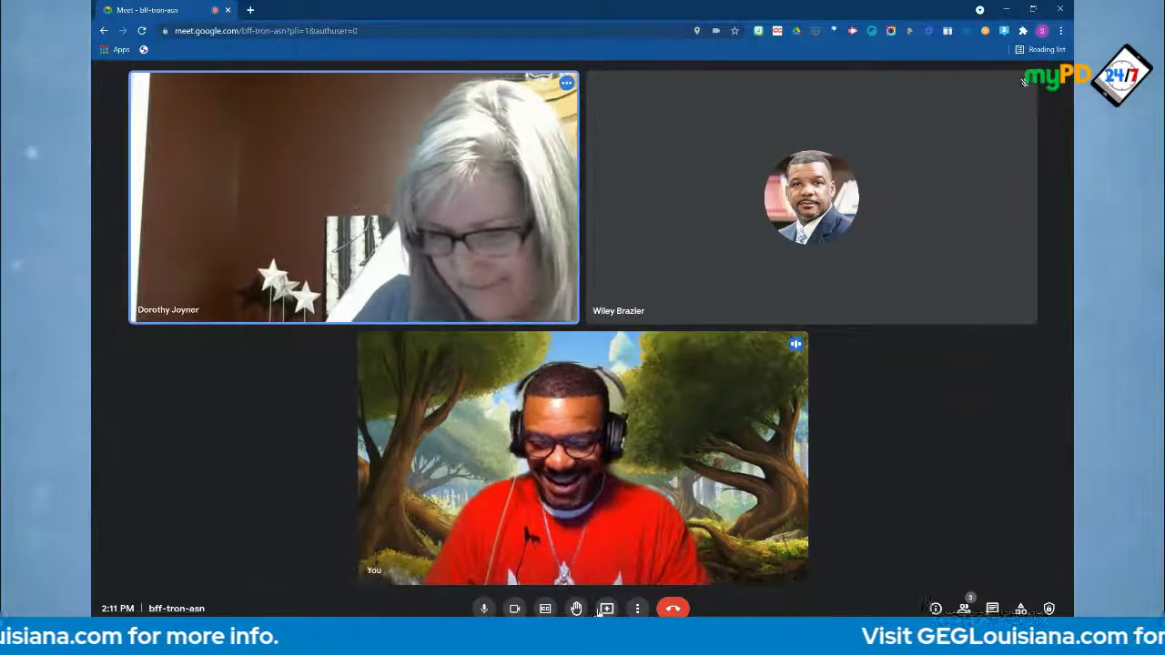
# Remove the background effect from the camera video and close the Backgrounds settings
pyautogui.click(638, 609)
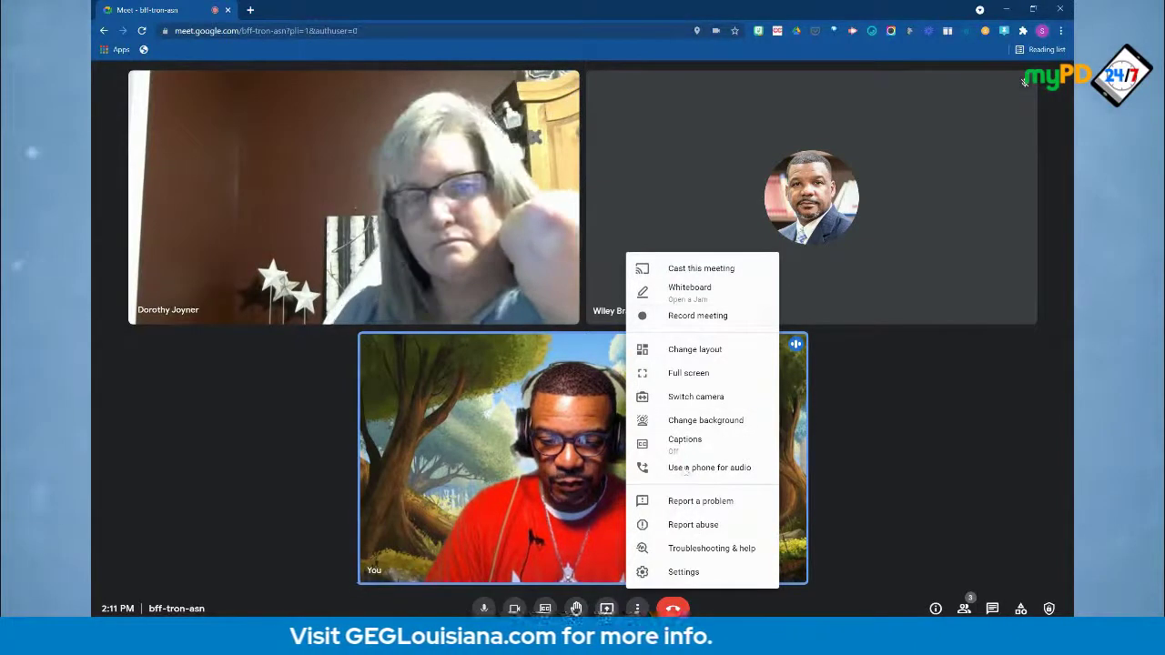
pyautogui.click(687, 420)
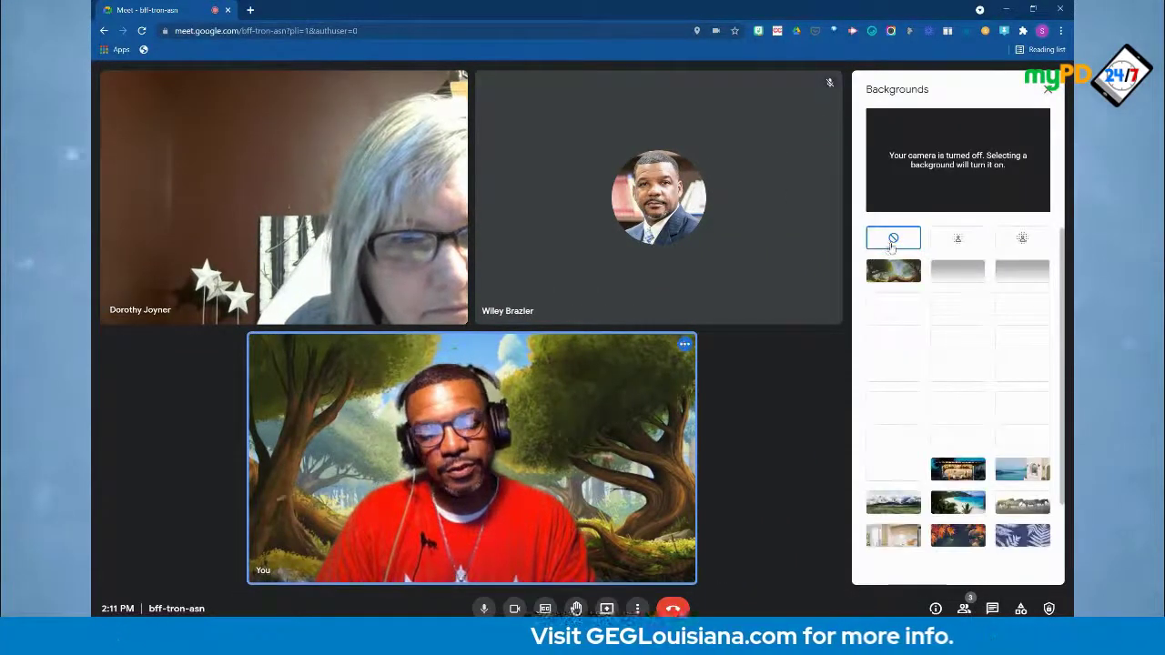
pyautogui.click(893, 238)
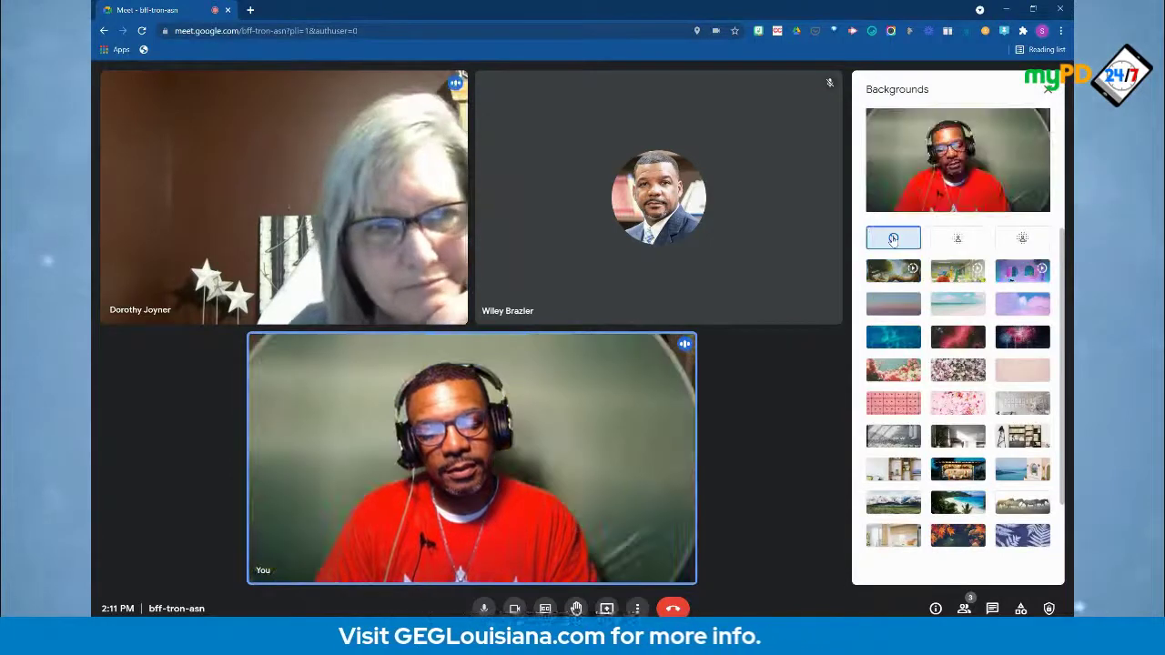
pyautogui.click(1047, 89)
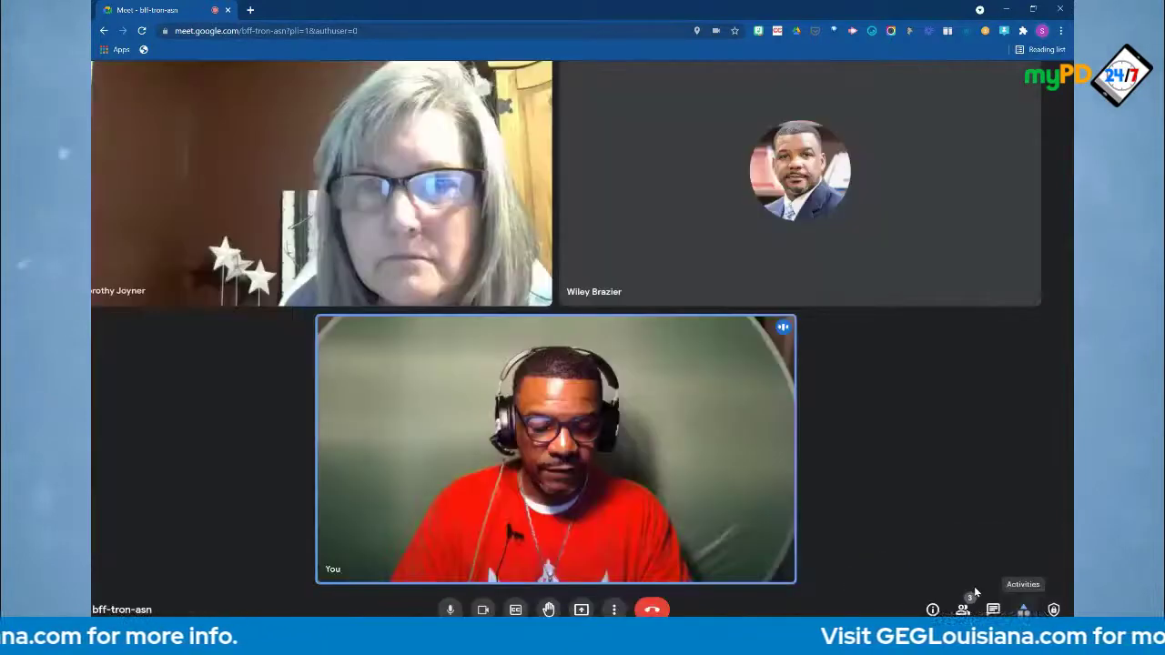
# Start a poll from the meeting's activities and enter the question "What is your favorite color?"
pyautogui.click(973, 586)
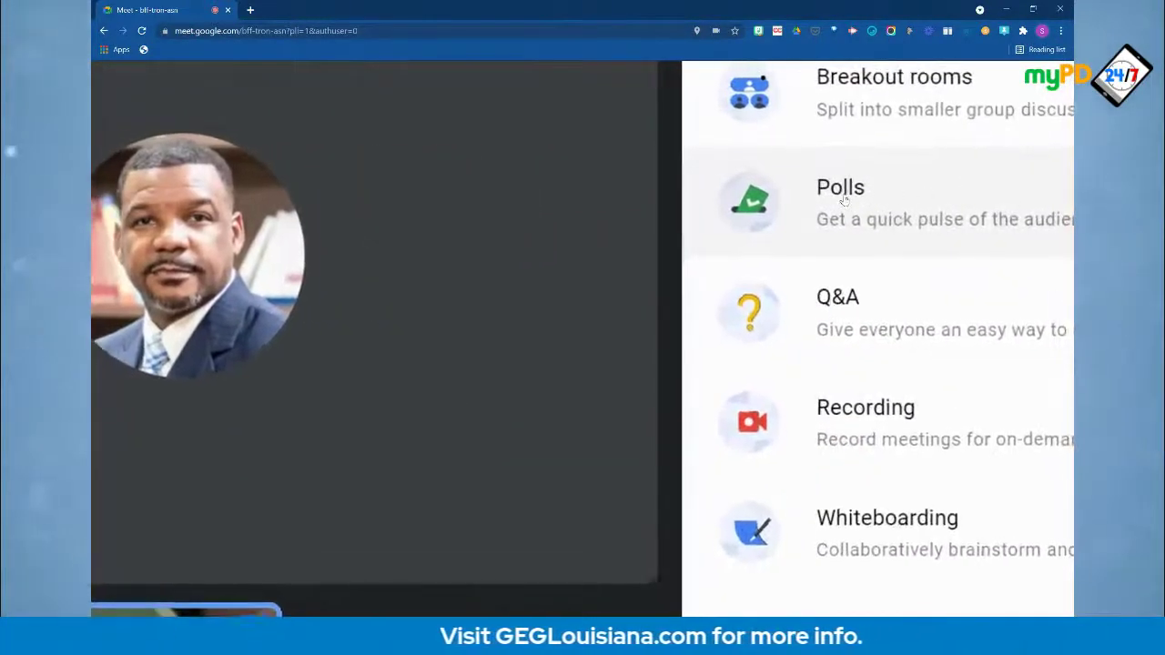
pyautogui.click(847, 200)
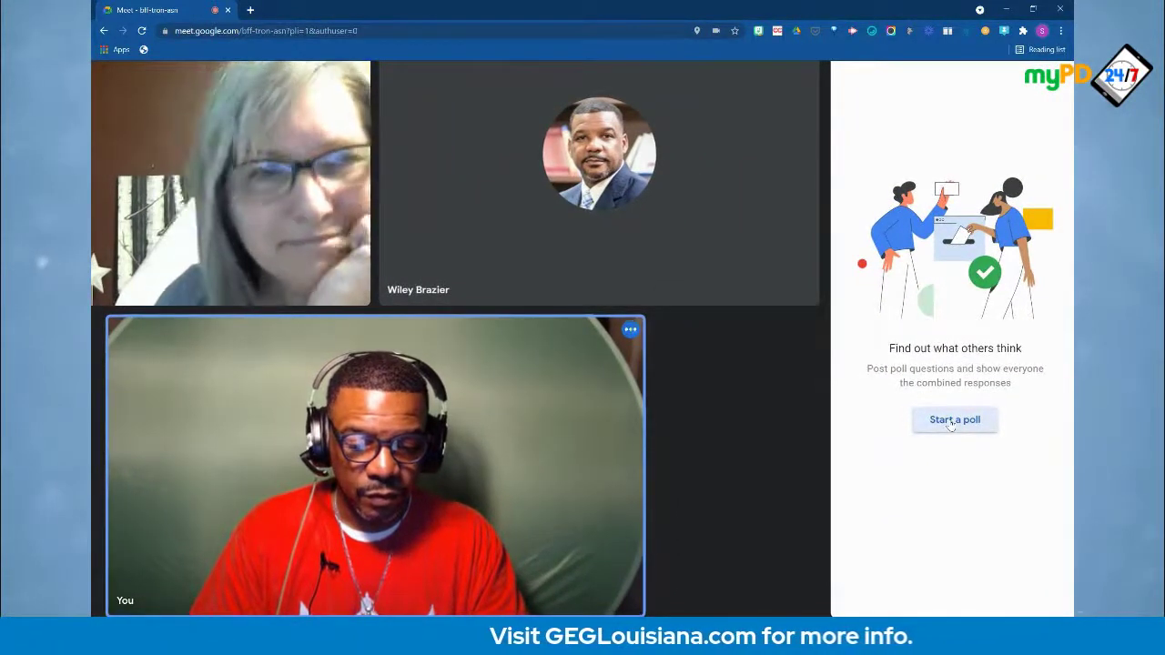
pyautogui.click(951, 422)
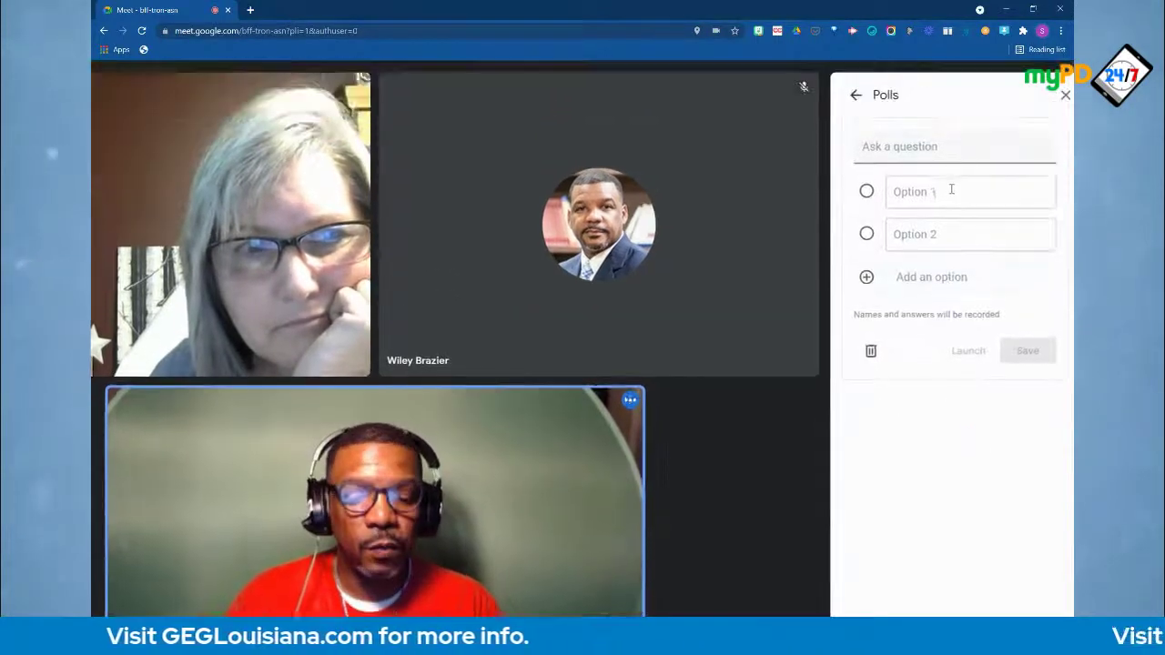
pyautogui.click(943, 147)
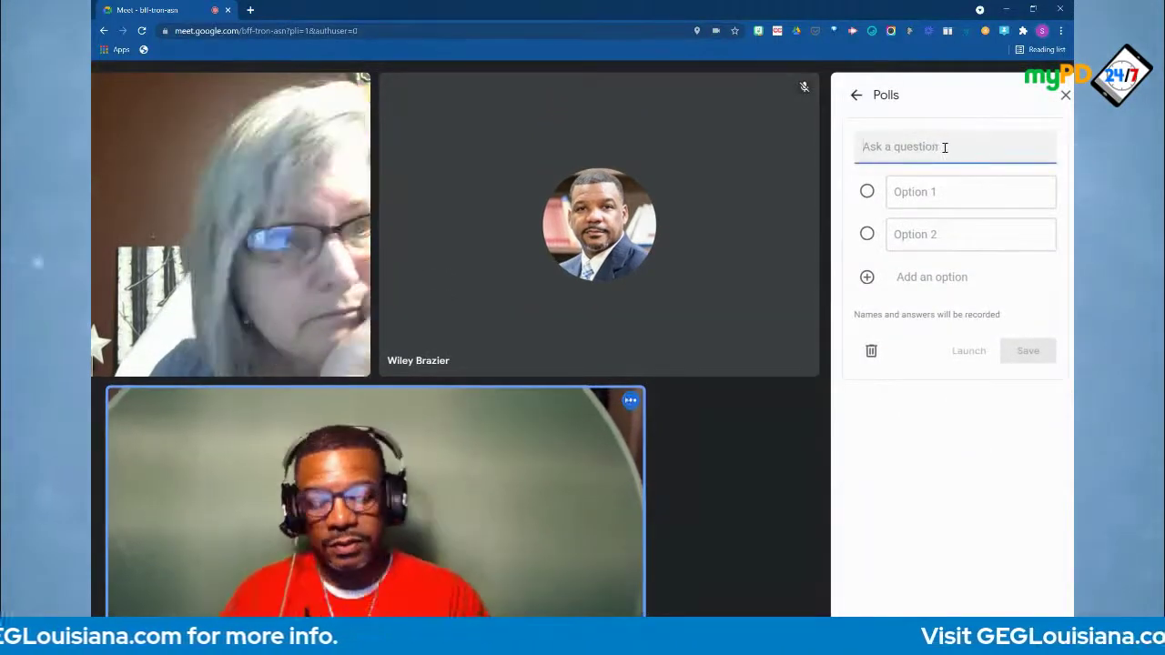
pyautogui.write('Wh')
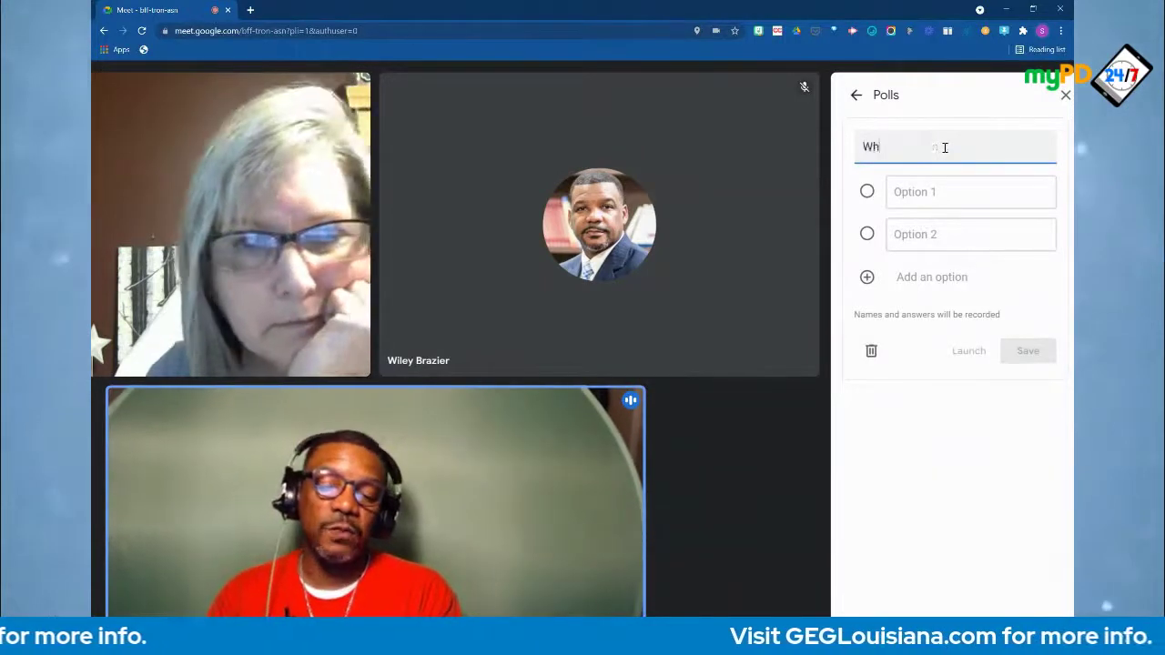
pyautogui.write('at is your favorite color?')
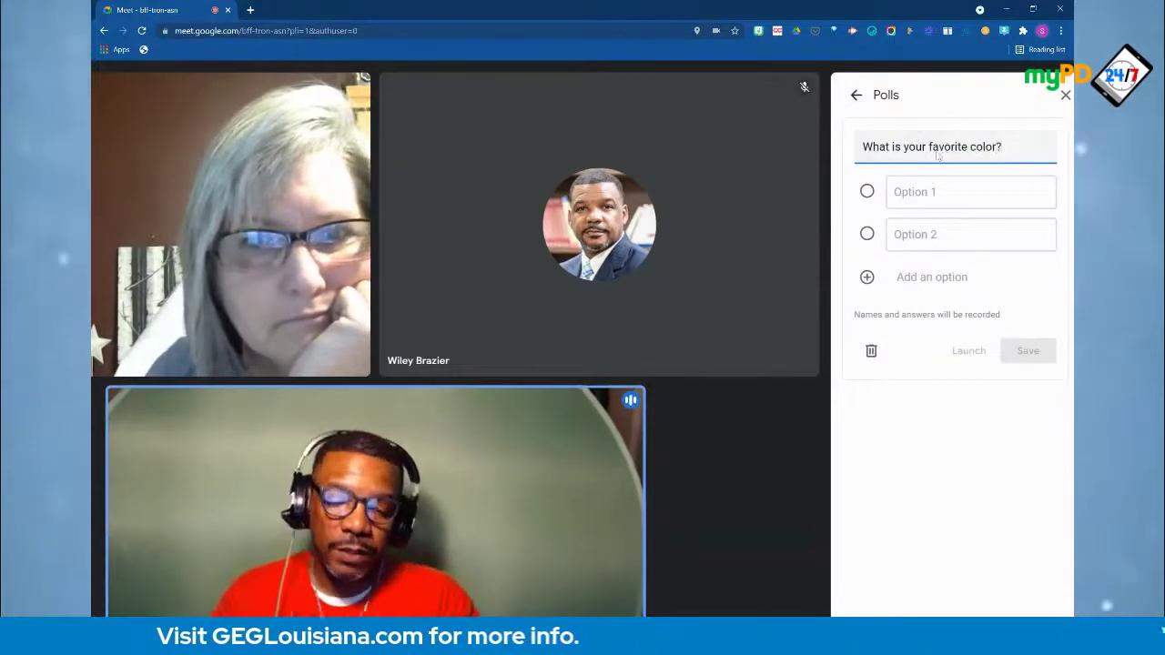
# Add the poll options Black, Purple, Red, Blue and Green, and launch the poll to the call
pyautogui.click(921, 189)
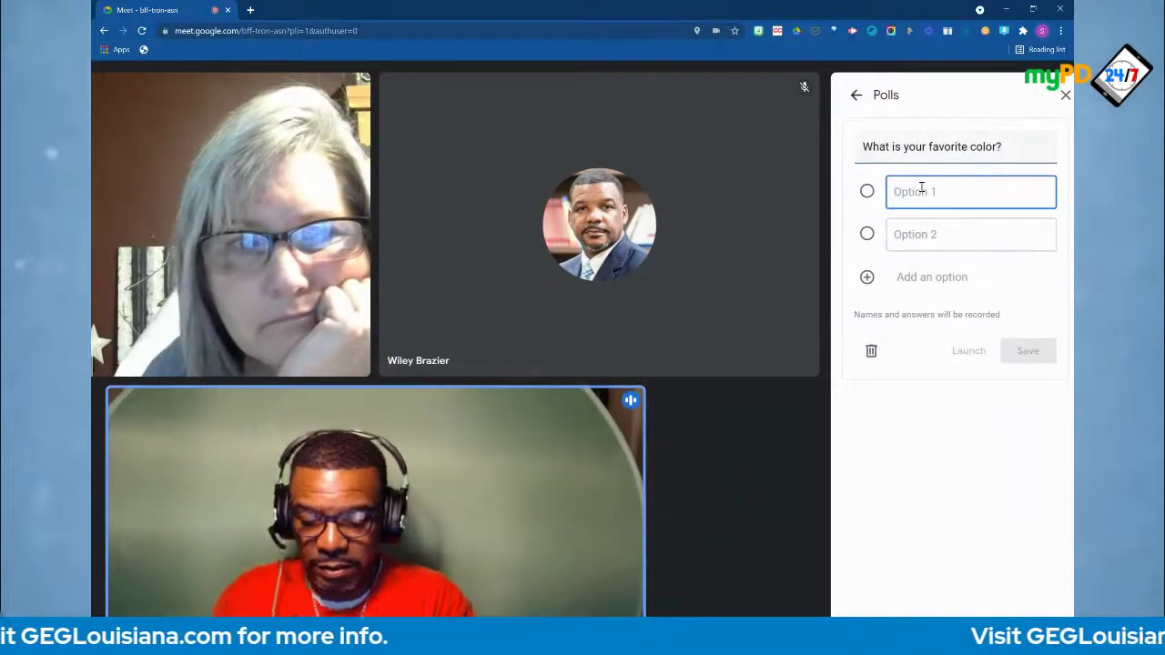
pyautogui.write('Black')
pyautogui.press('Tab')
pyautogui.write('Purp')
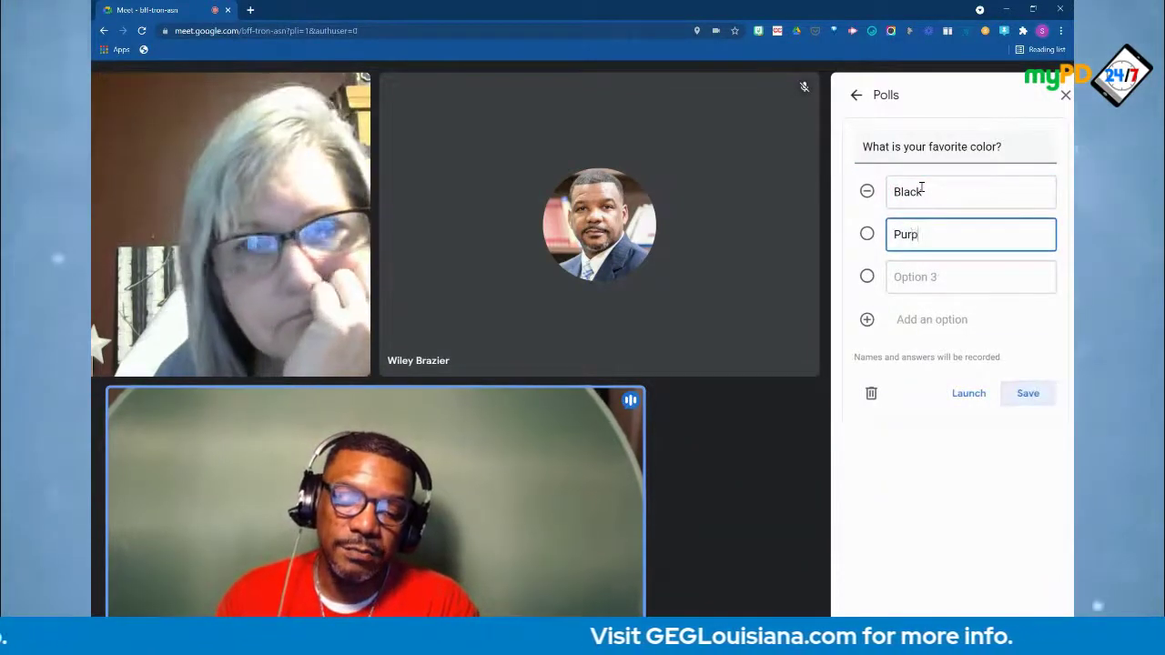
pyautogui.press('Tab')
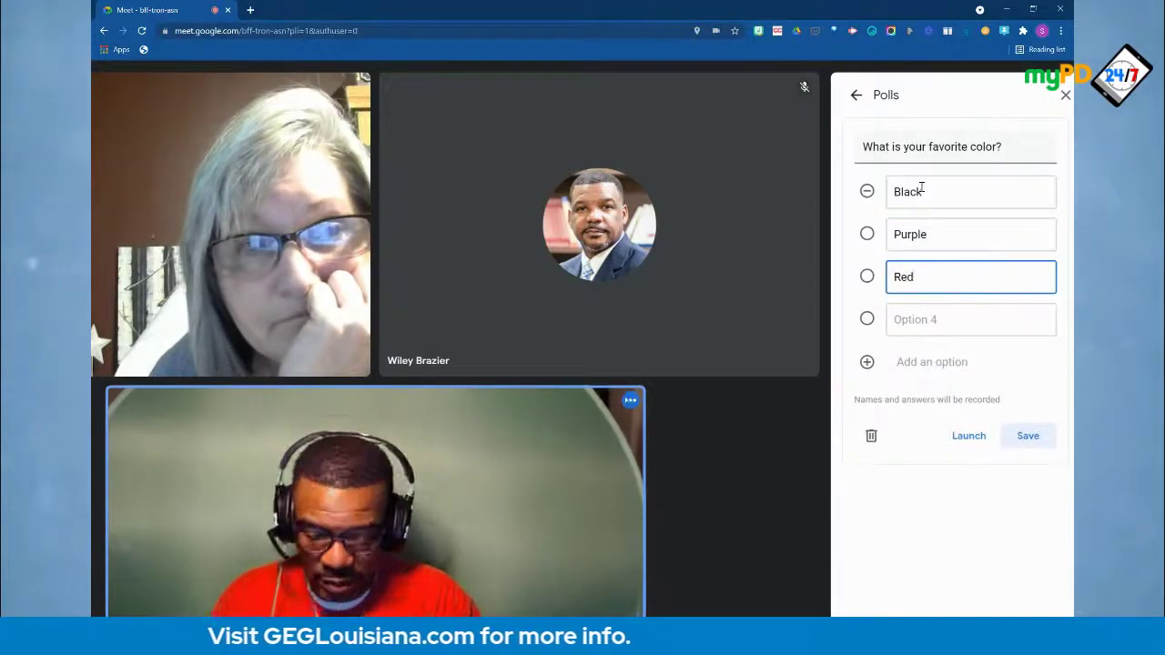
pyautogui.press('BackSpace')
pyautogui.press('BackSpace')
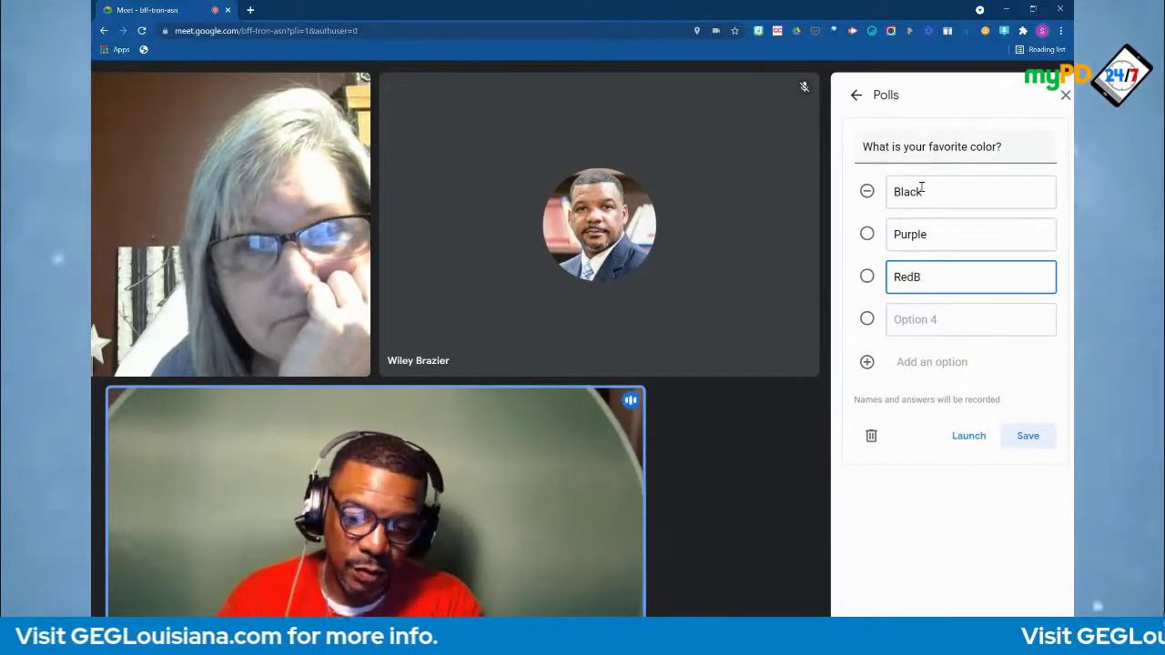
pyautogui.click(904, 323)
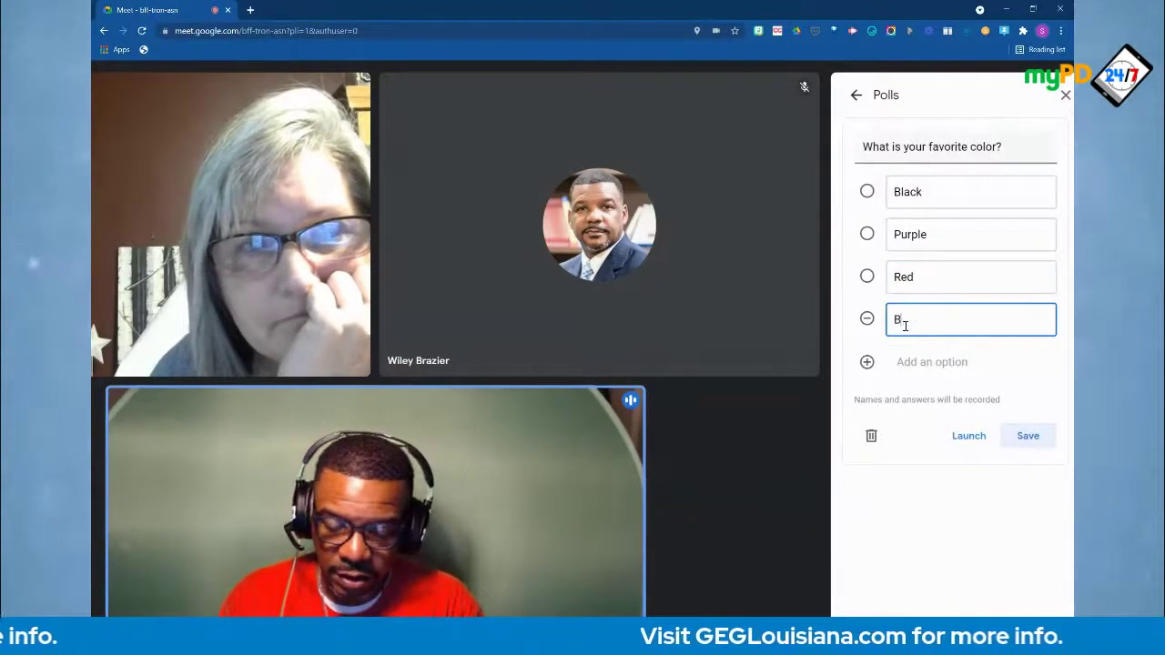
pyautogui.press('Return')
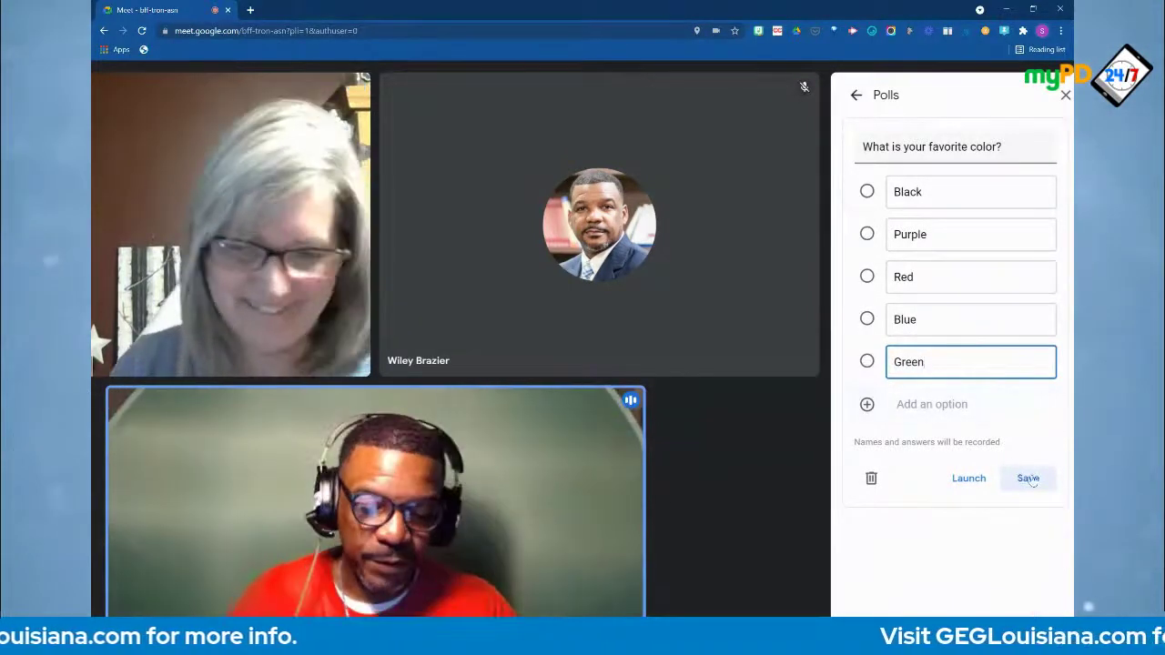
pyautogui.click(969, 480)
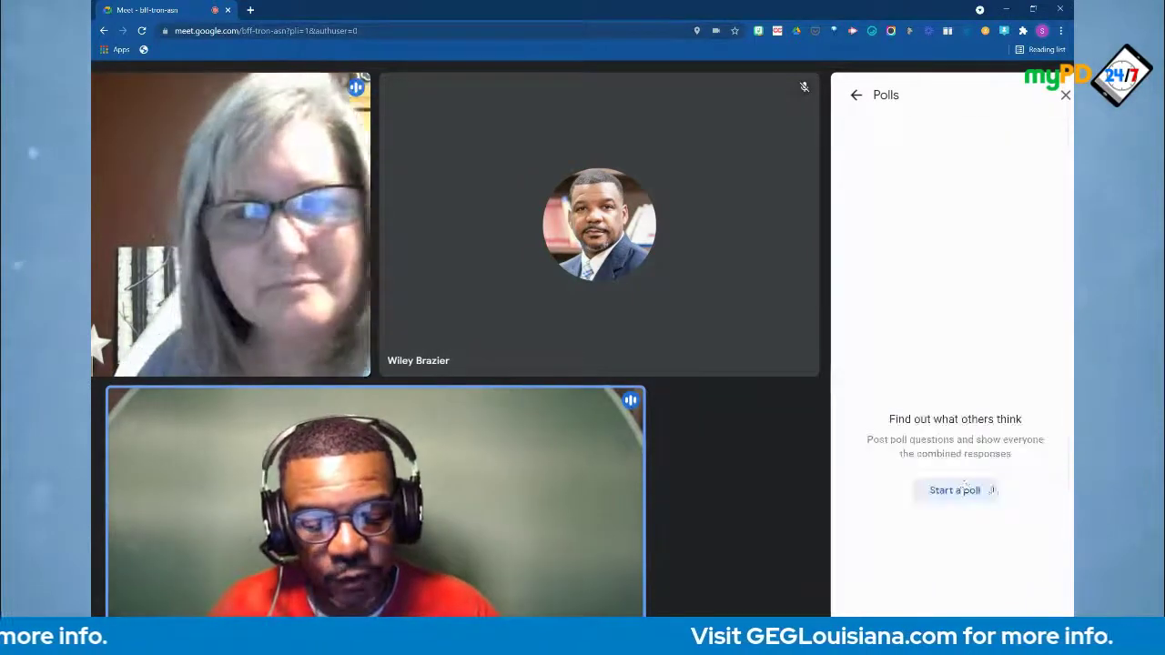
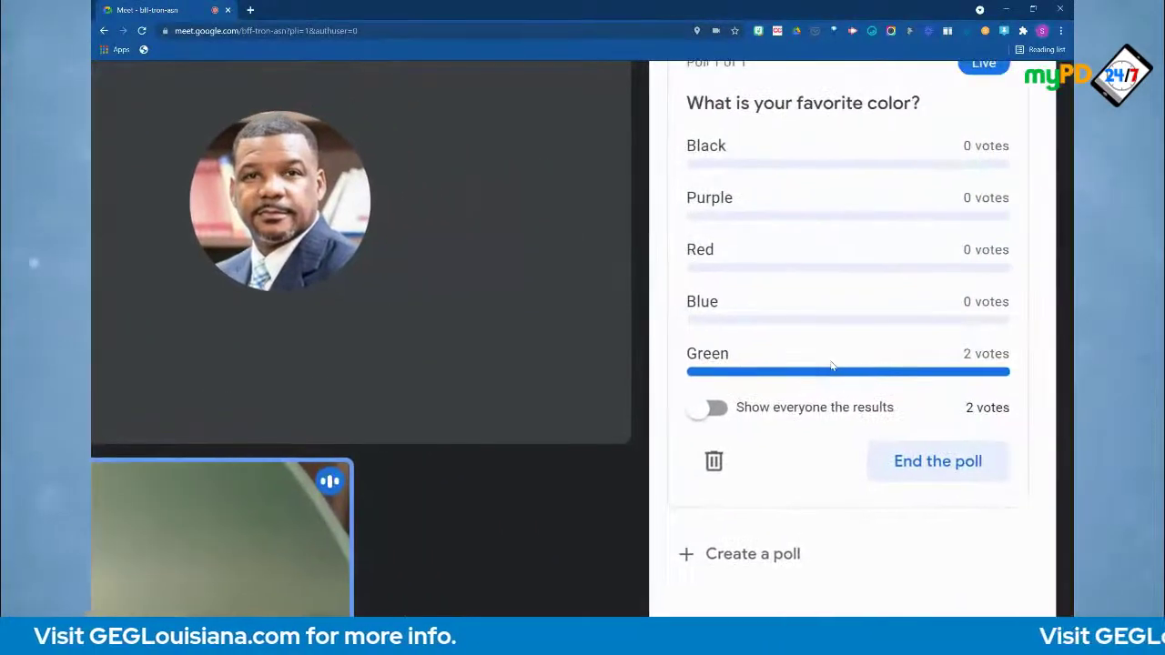
# Show everyone the poll results, end the favorite color poll, and return to the activities list
pyautogui.click(711, 409)
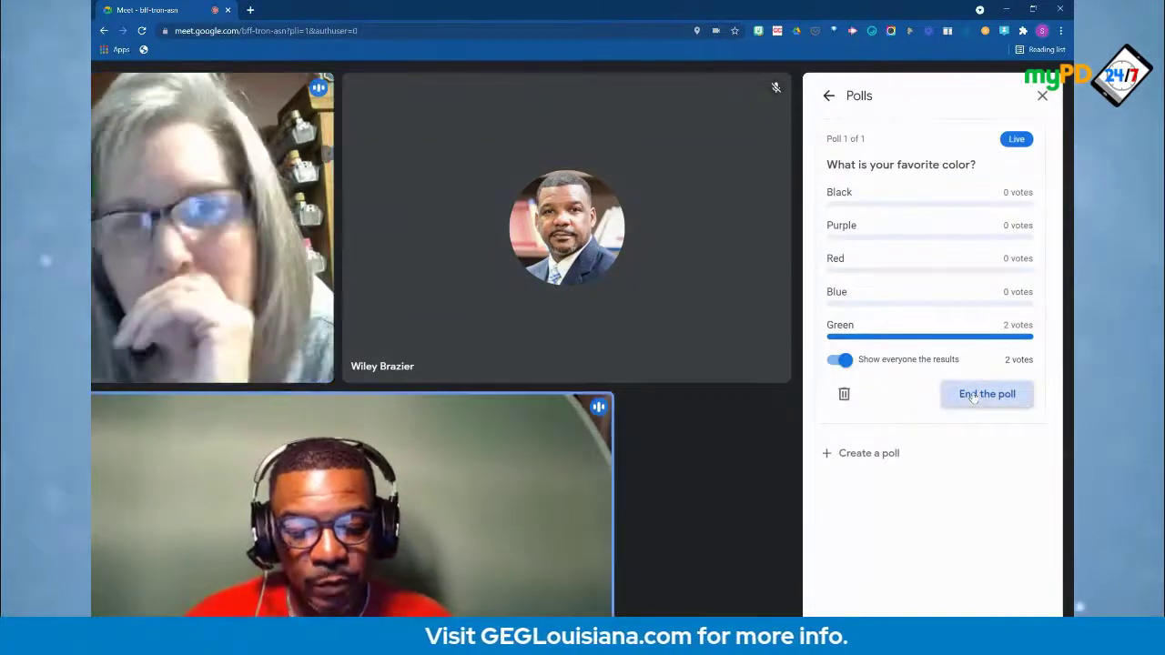
pyautogui.click(972, 394)
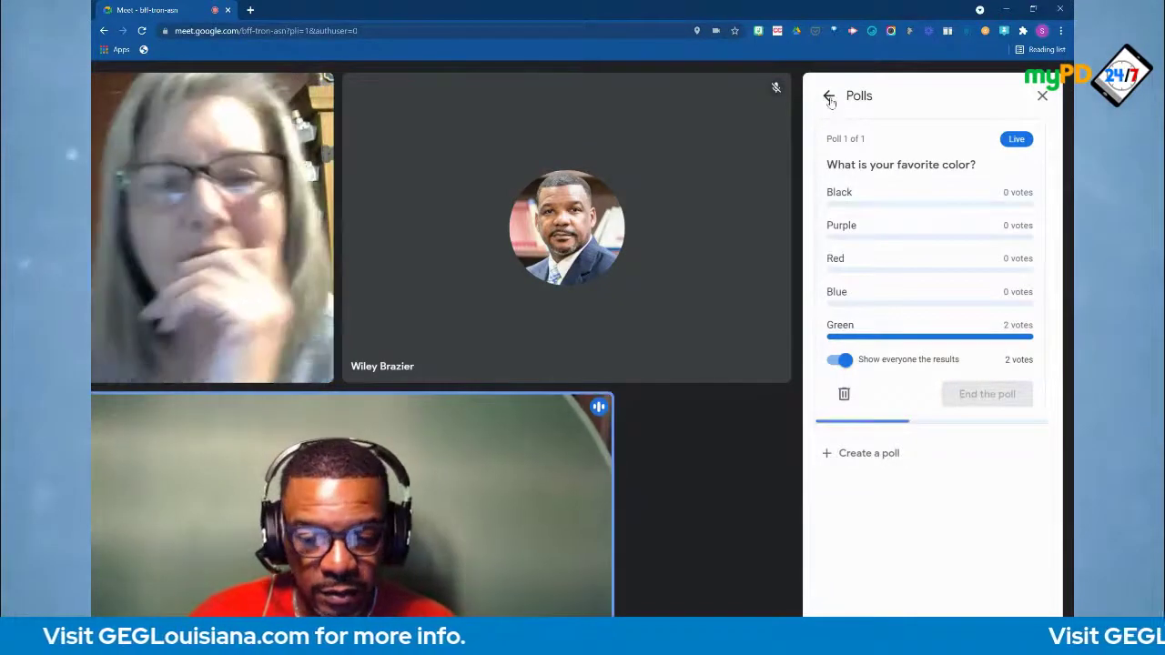
pyautogui.click(829, 96)
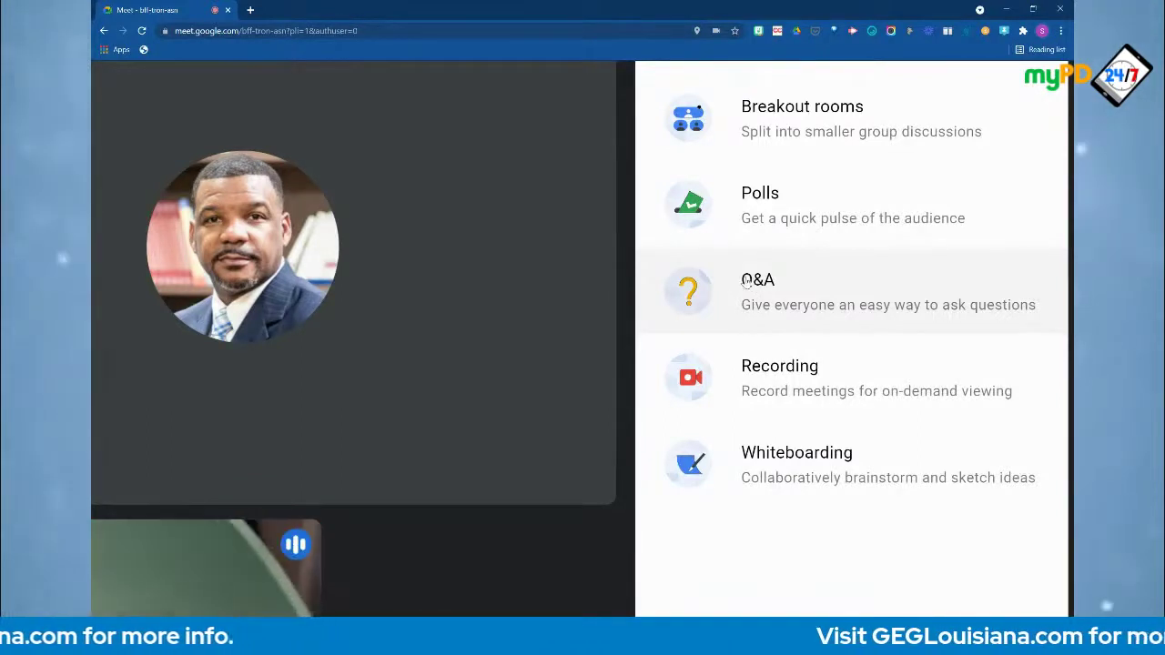
# Open the Q&A activity and turn on Q&A so participants can ask questions
pyautogui.click(751, 283)
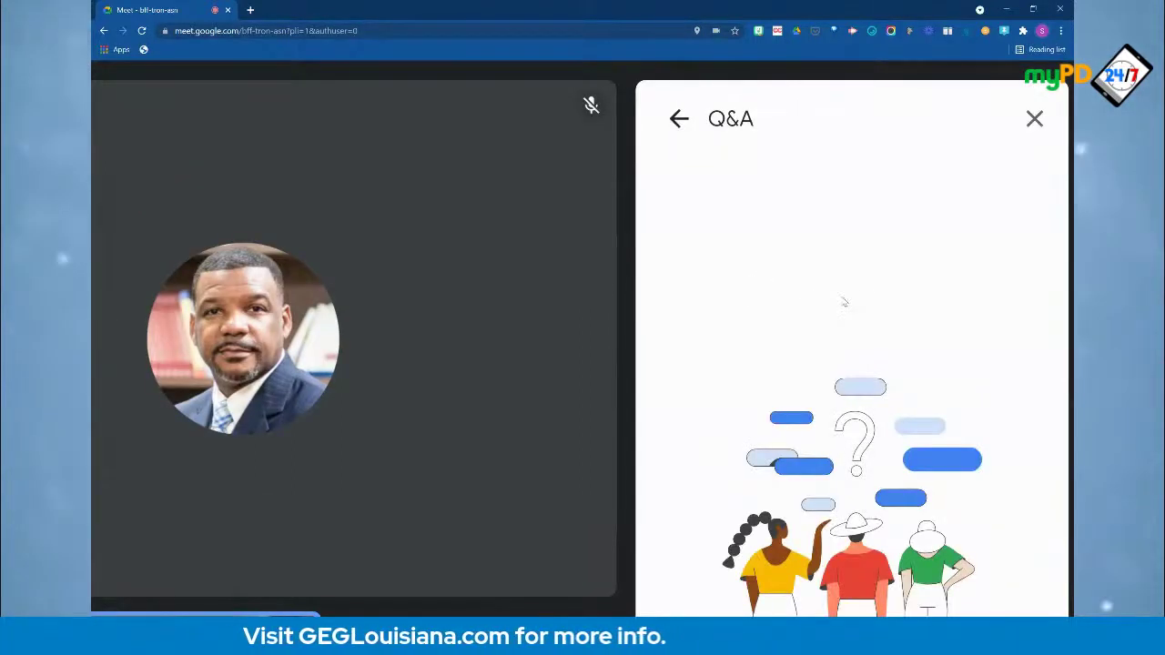
pyautogui.scroll(-2, 843, 304)
pyautogui.hotkey('ctrl', '-')
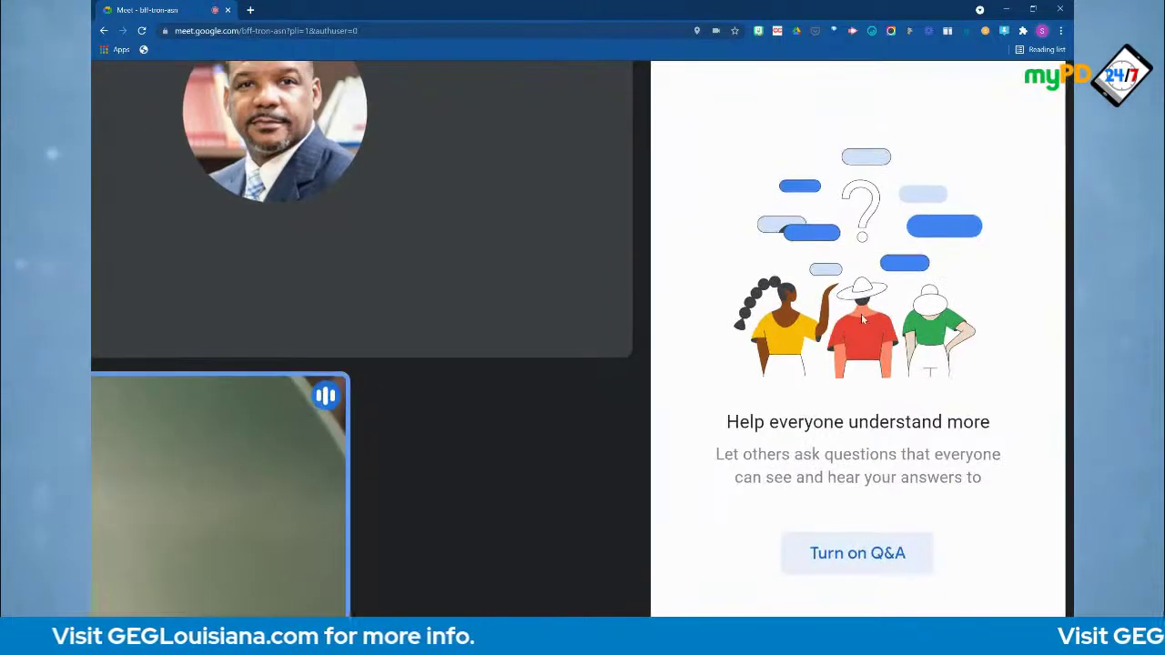
pyautogui.click(891, 525)
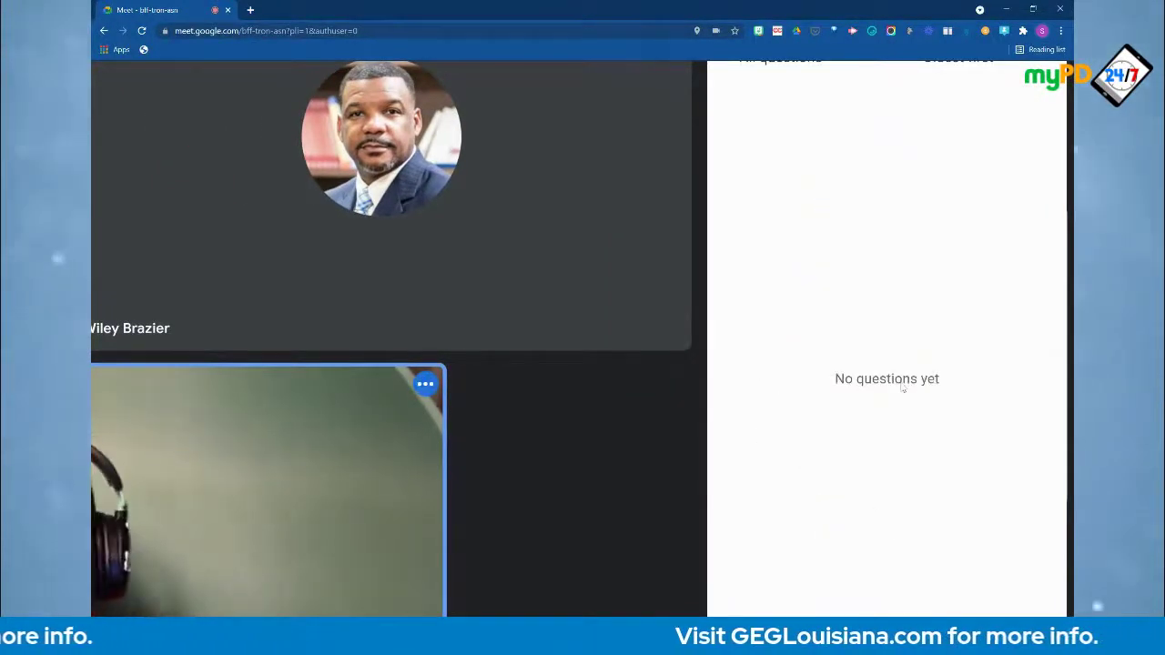
pyautogui.scroll(1, 896, 386)
pyautogui.scroll(2, 899, 389)
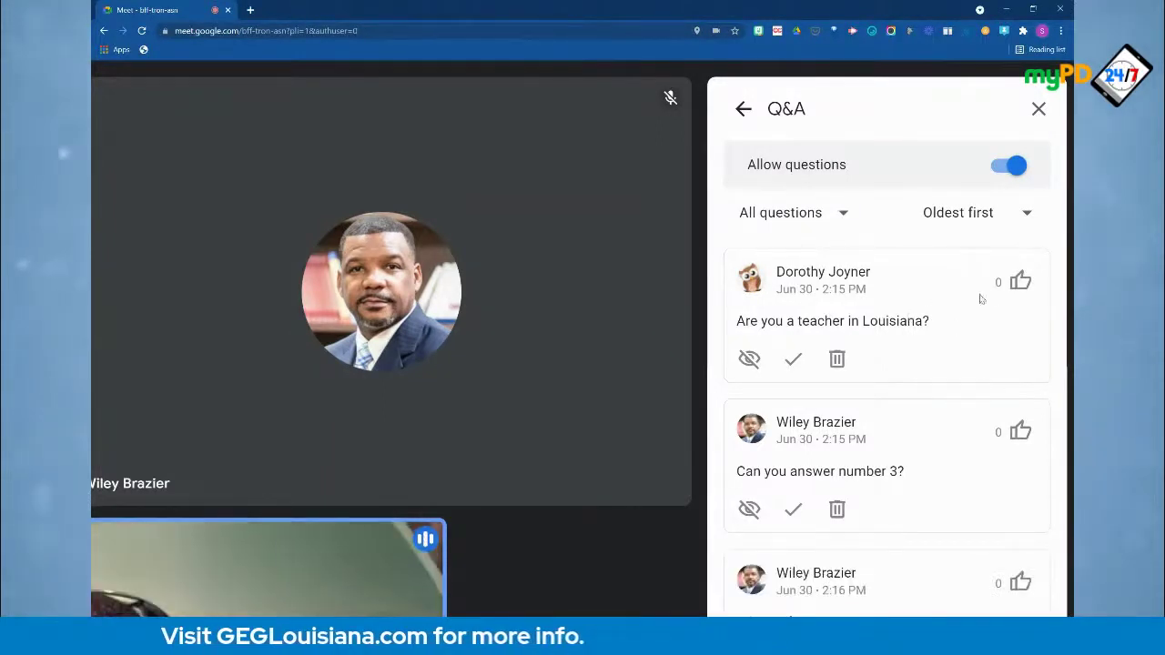
# Sort the submitted questions by Newest first, by Oldest first, and finally by Popular
pyautogui.scroll(-1, 907, 355)
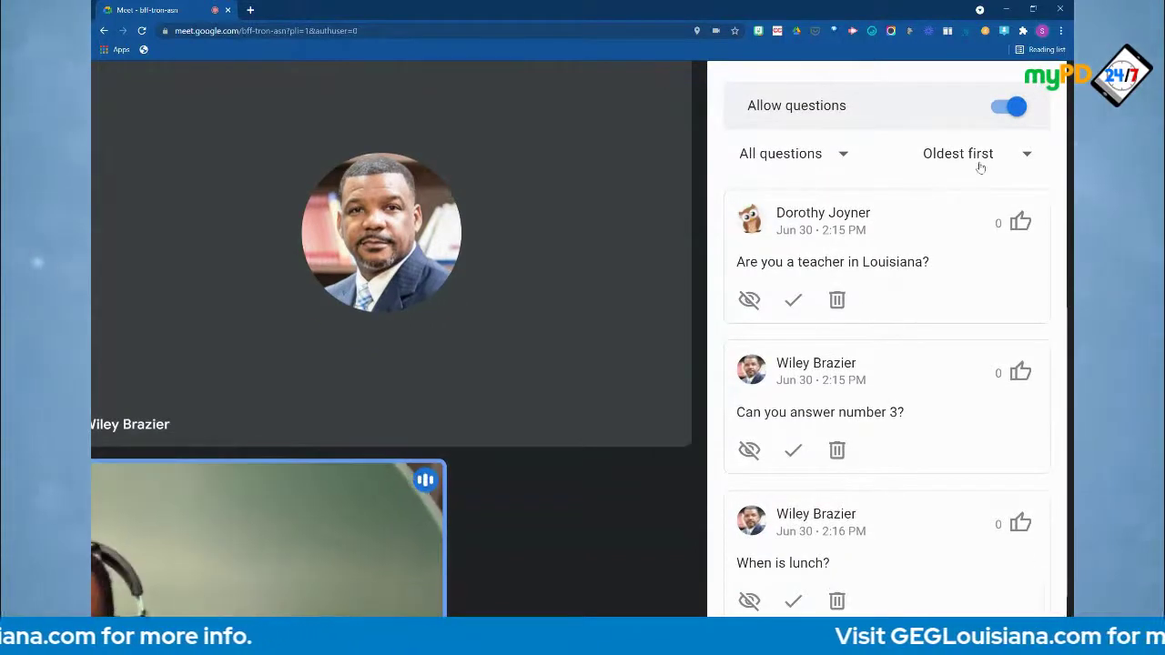
pyautogui.click(1024, 157)
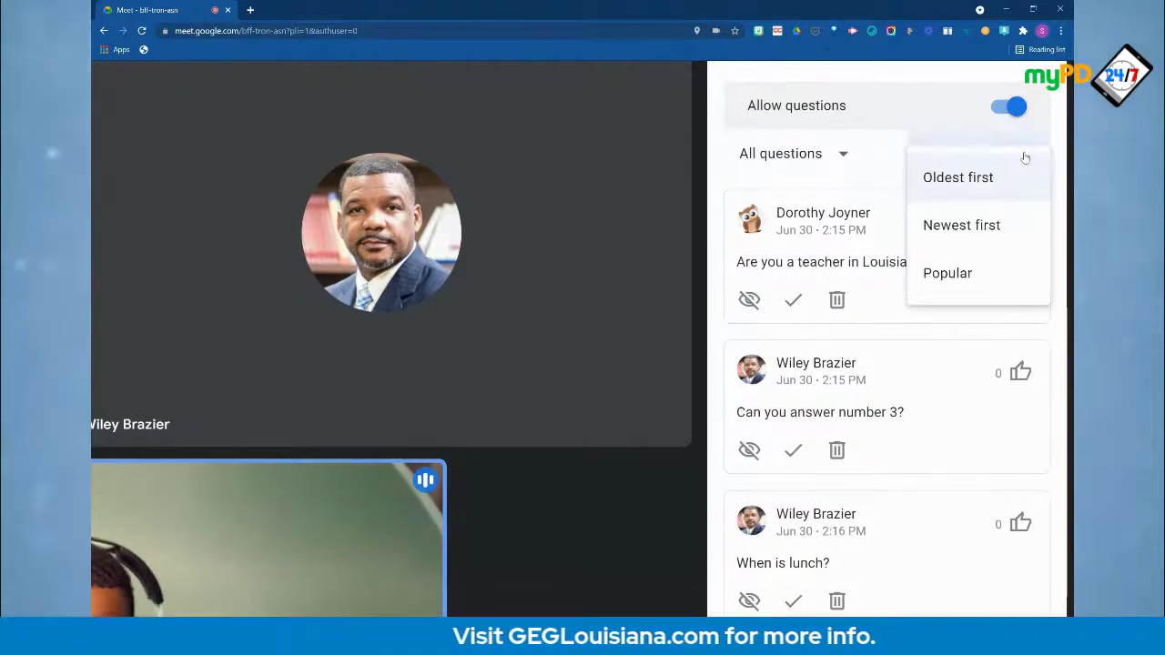
pyautogui.click(955, 226)
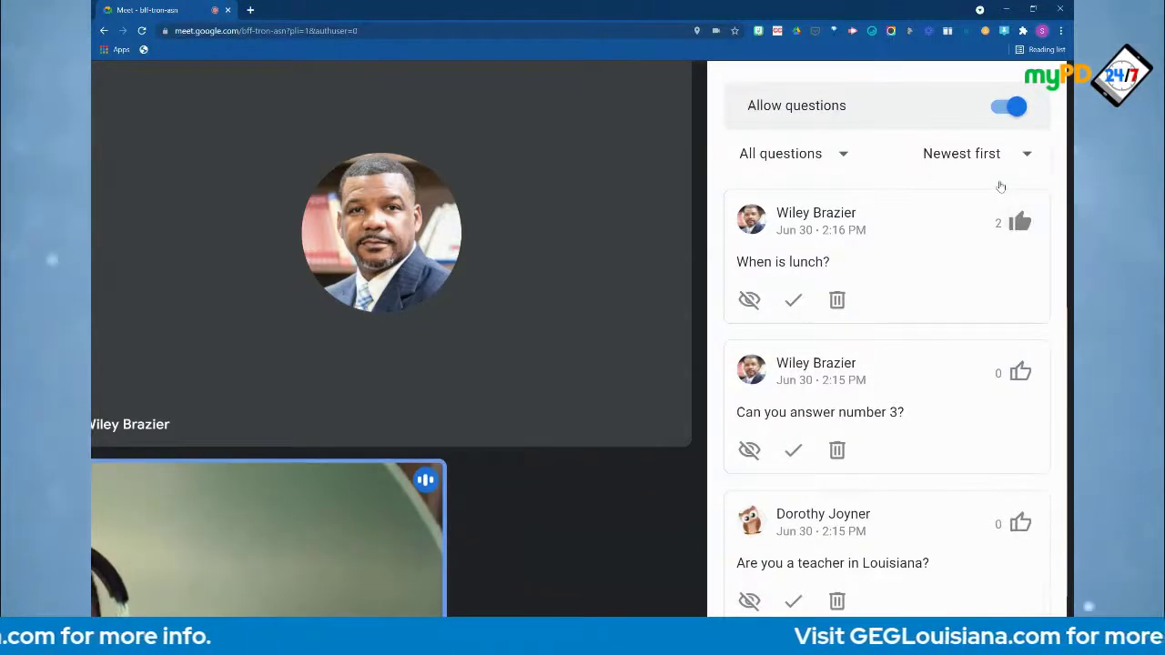
pyautogui.click(1007, 173)
pyautogui.click(962, 182)
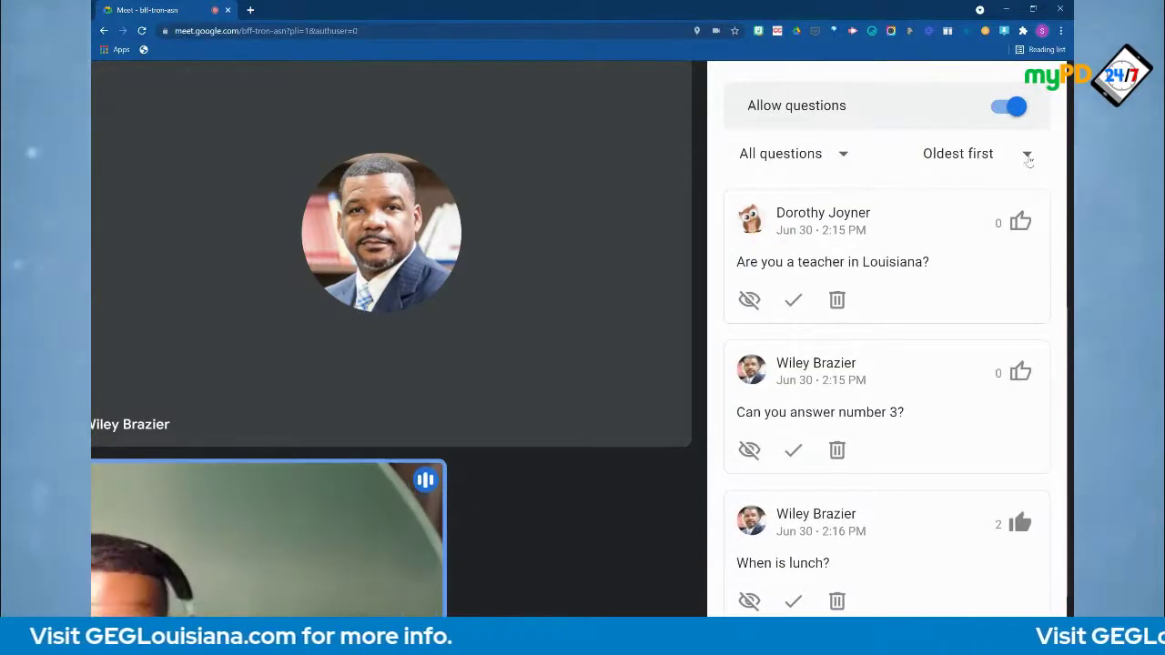
pyautogui.click(1028, 156)
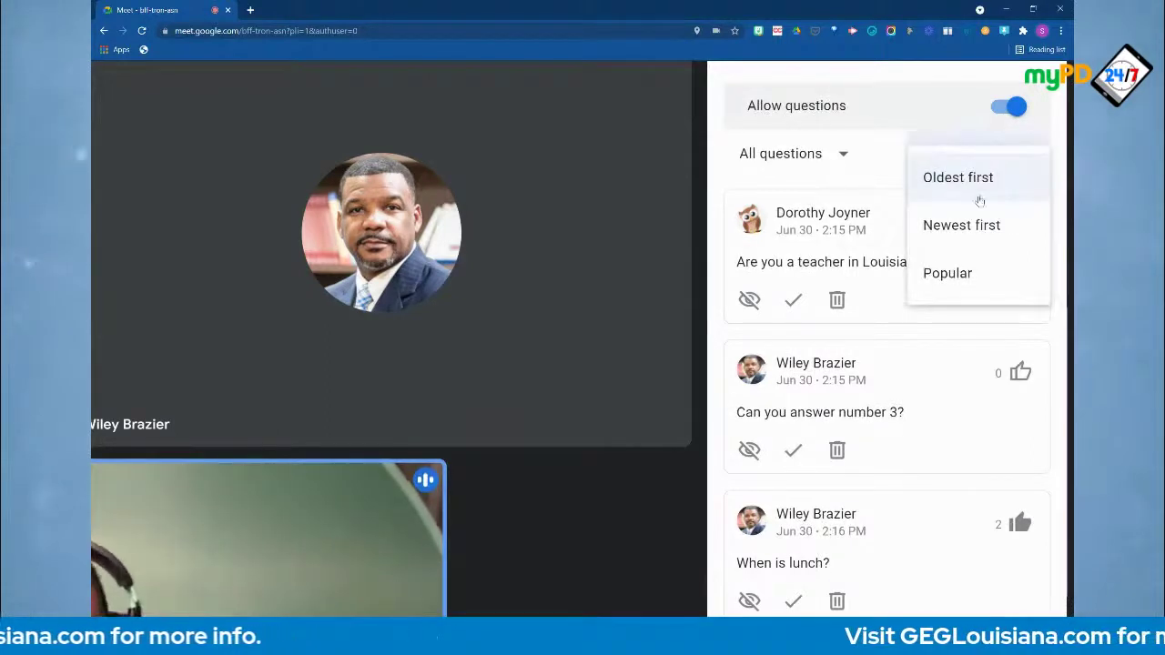
pyautogui.click(946, 275)
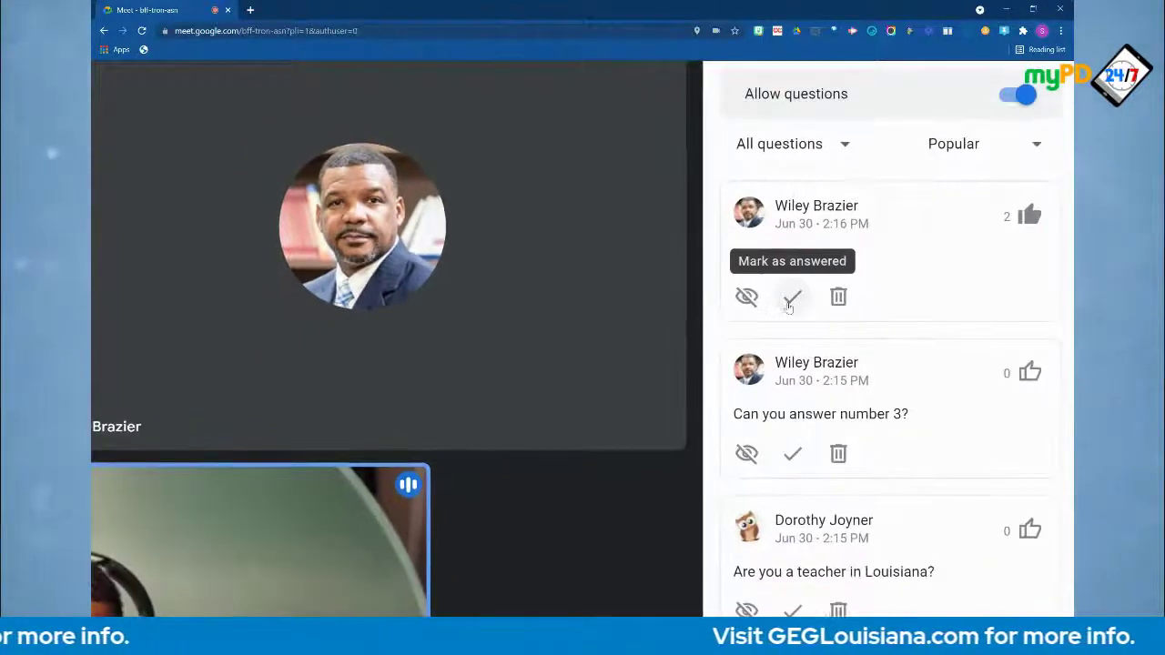
# Mark the question "When is lunch?" as answered and hidden, and remove it from the Q&A
pyautogui.click(792, 297)
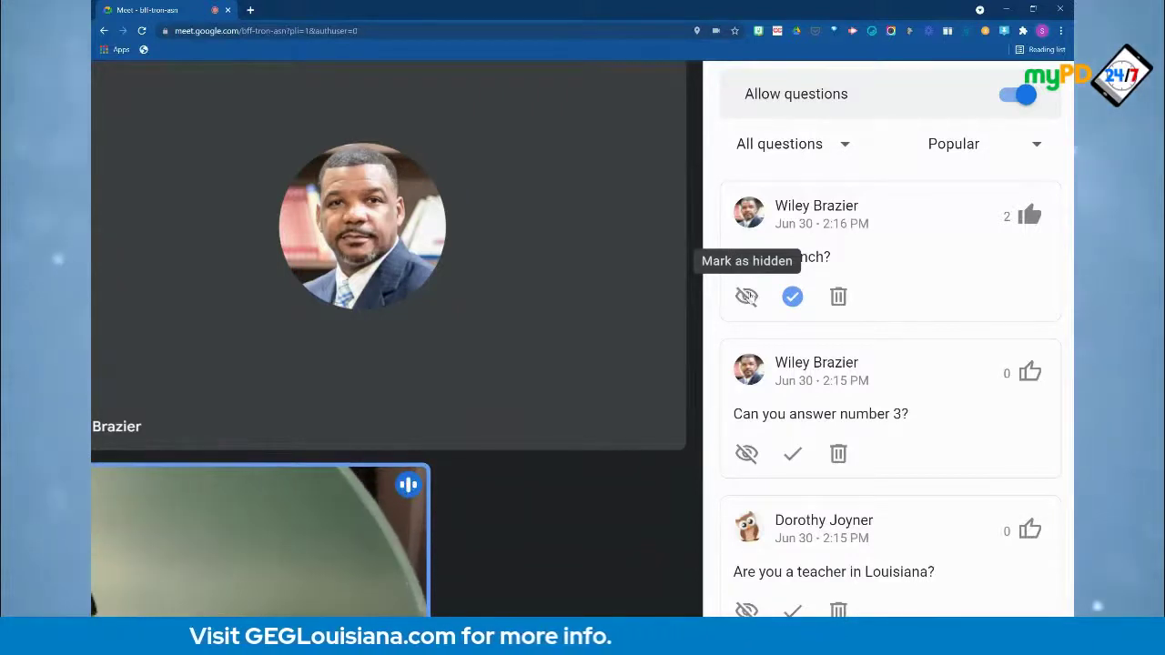
pyautogui.click(747, 296)
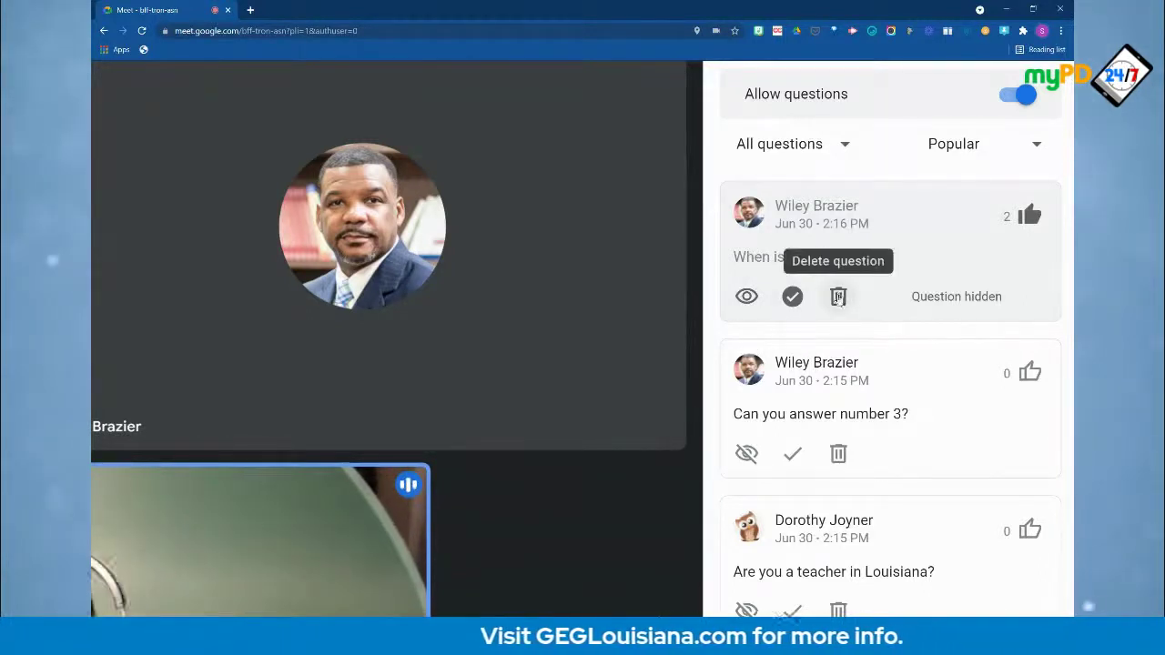
pyautogui.click(838, 297)
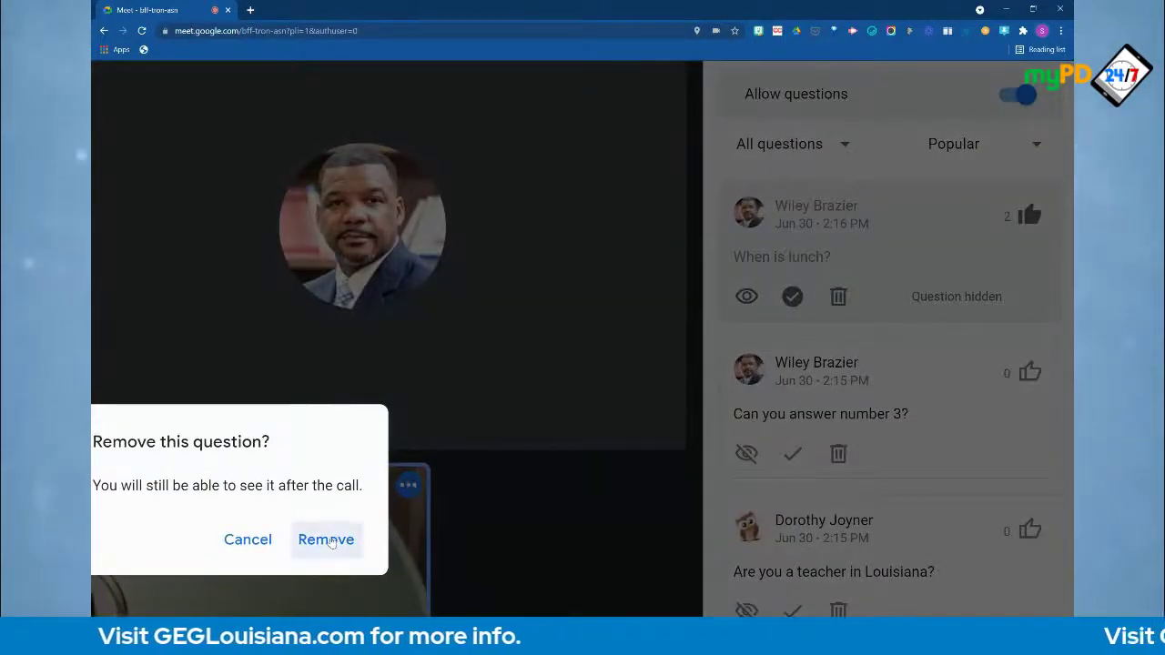
pyautogui.click(327, 539)
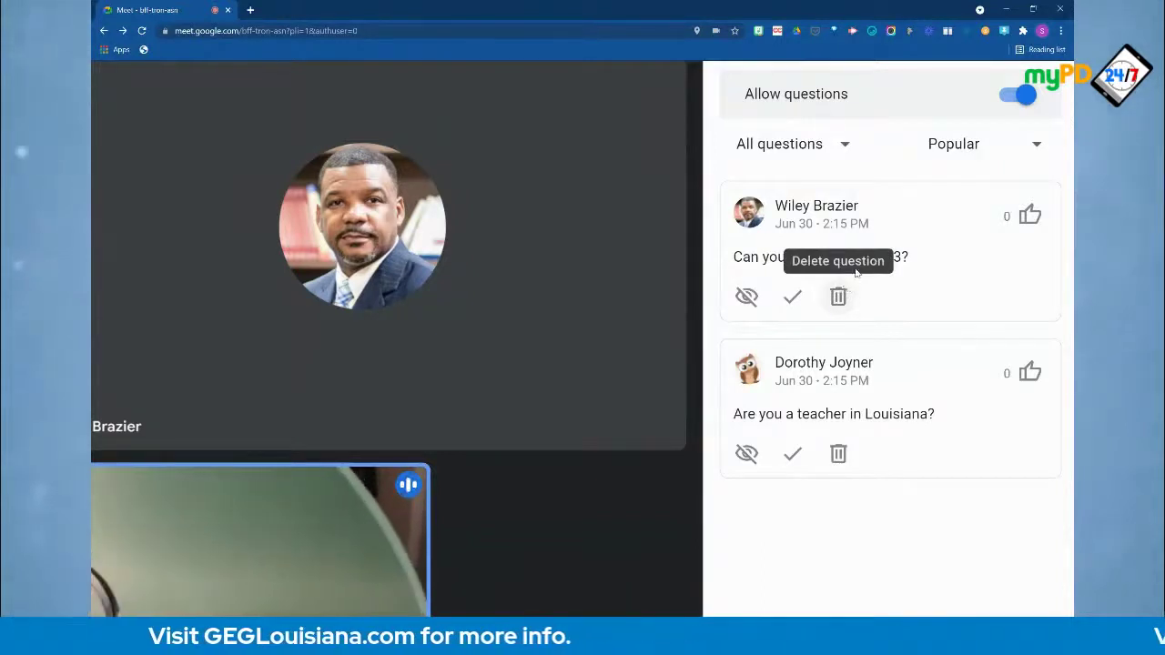
# Mark the question "Can you answer number 3?" as answered and filter the Q&A list to Unanswered
pyautogui.click(830, 151)
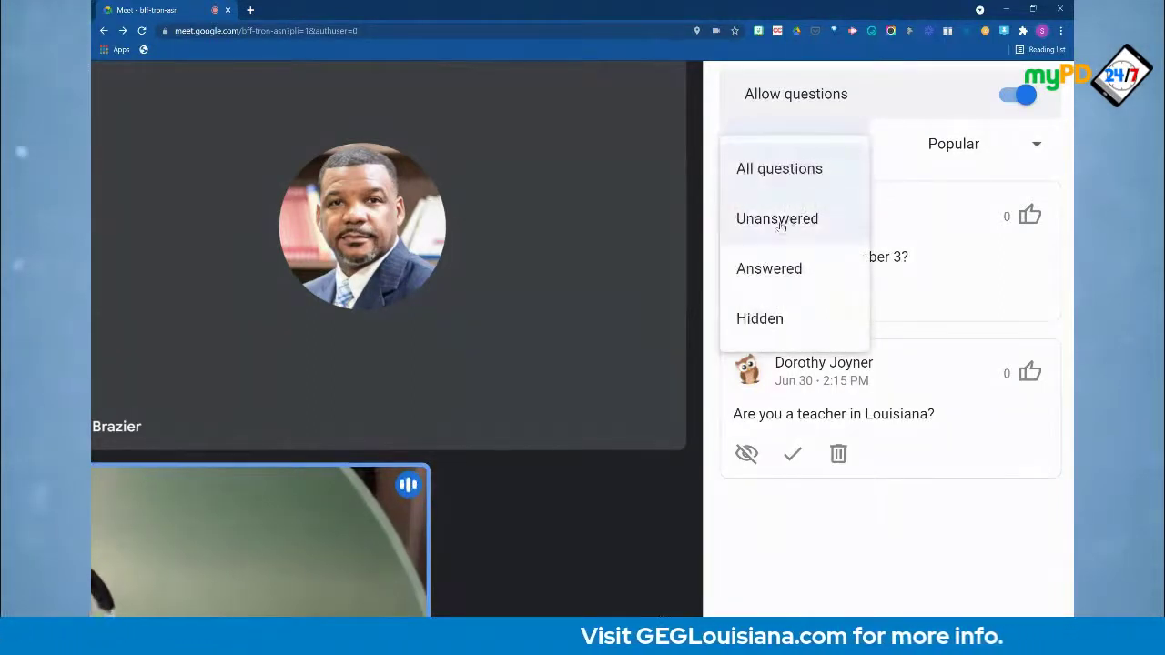
pyautogui.click(874, 182)
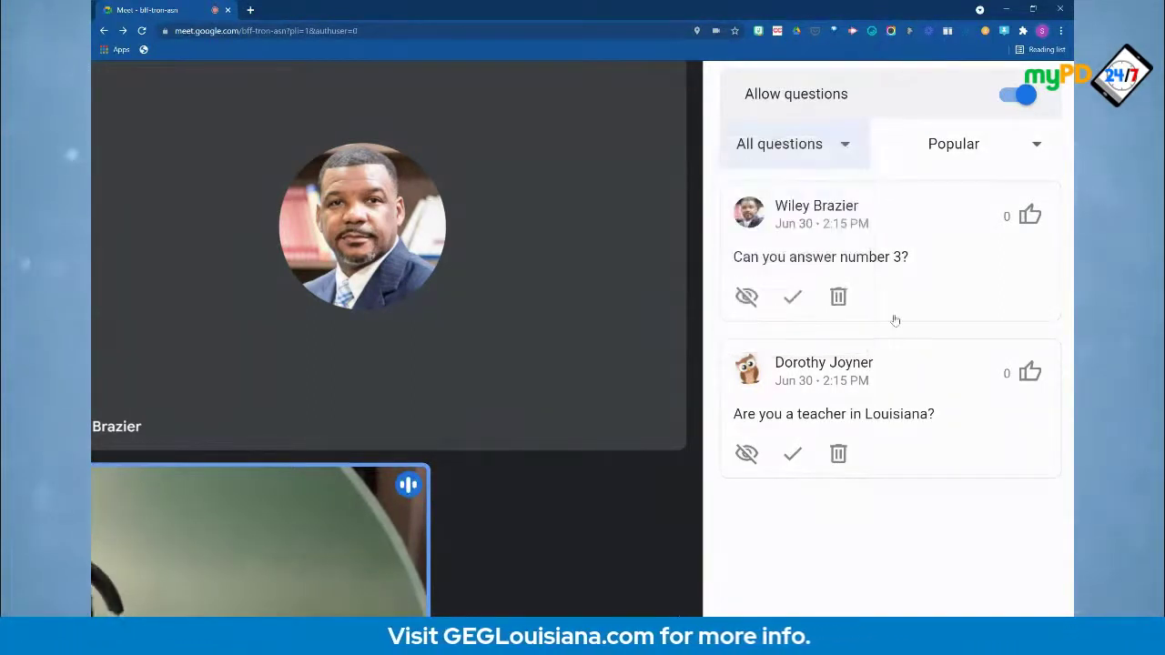
pyautogui.click(792, 297)
pyautogui.click(853, 150)
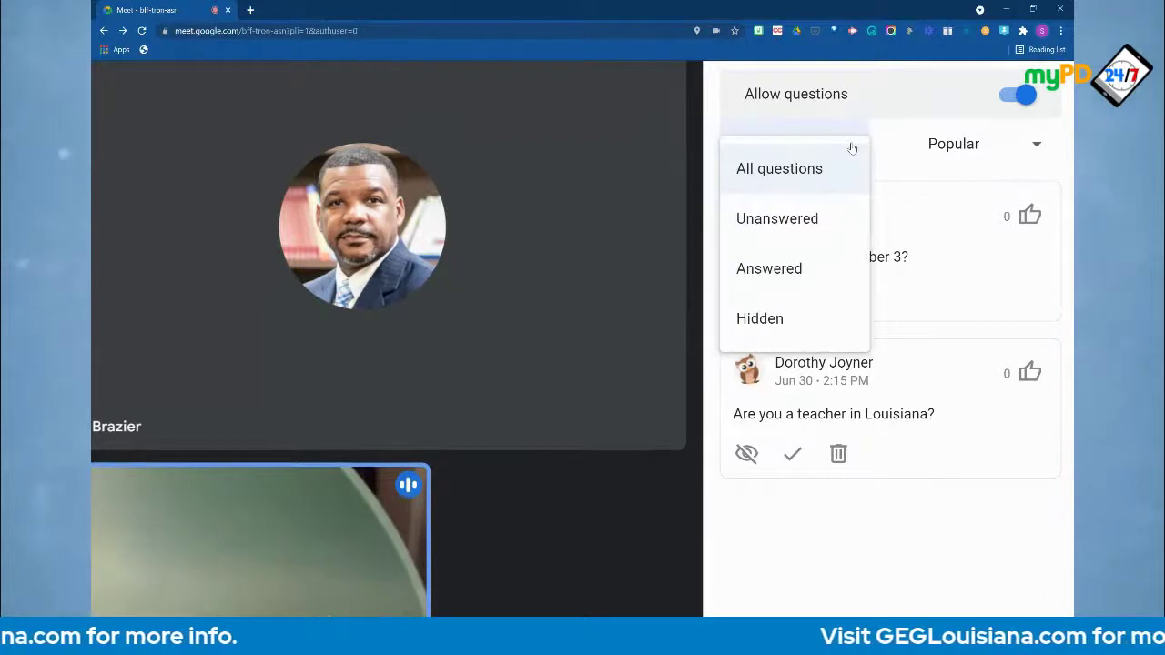
pyautogui.click(761, 221)
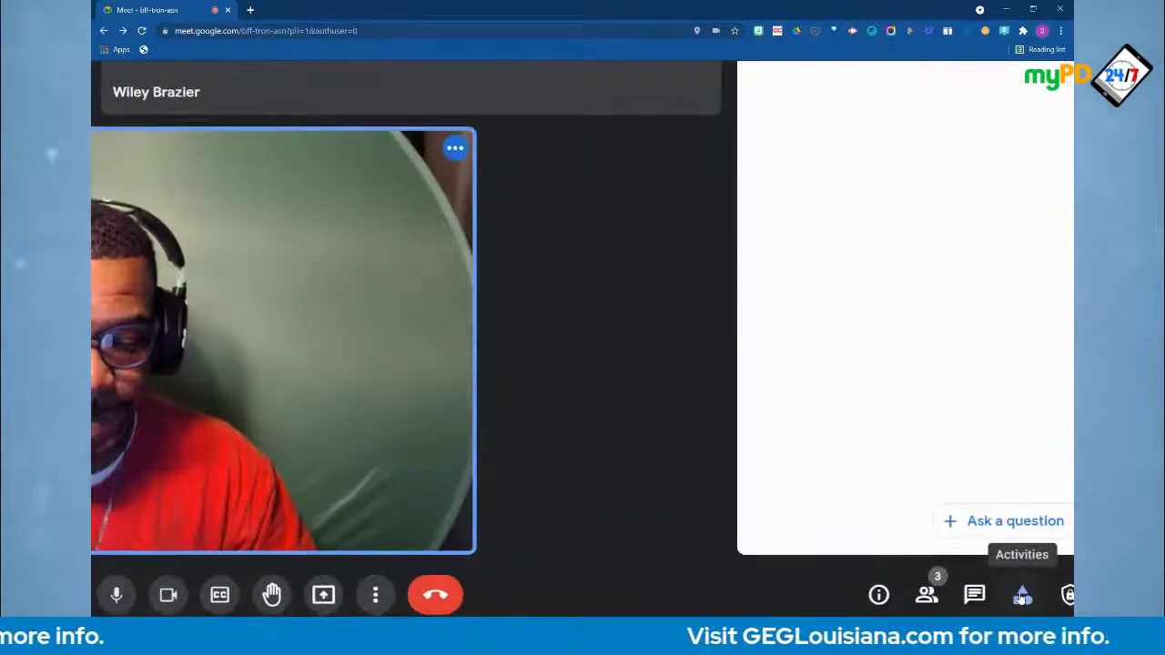
# Return from Q&A to the activities list and close it to show the full call
pyautogui.click(1022, 595)
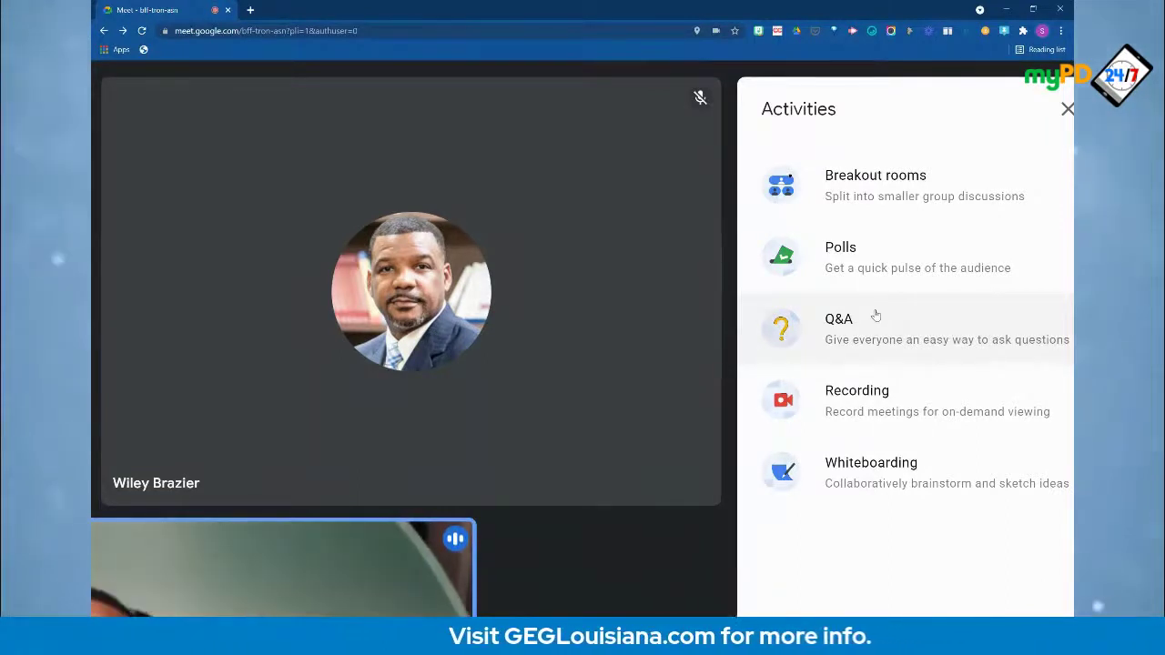
pyautogui.click(1067, 109)
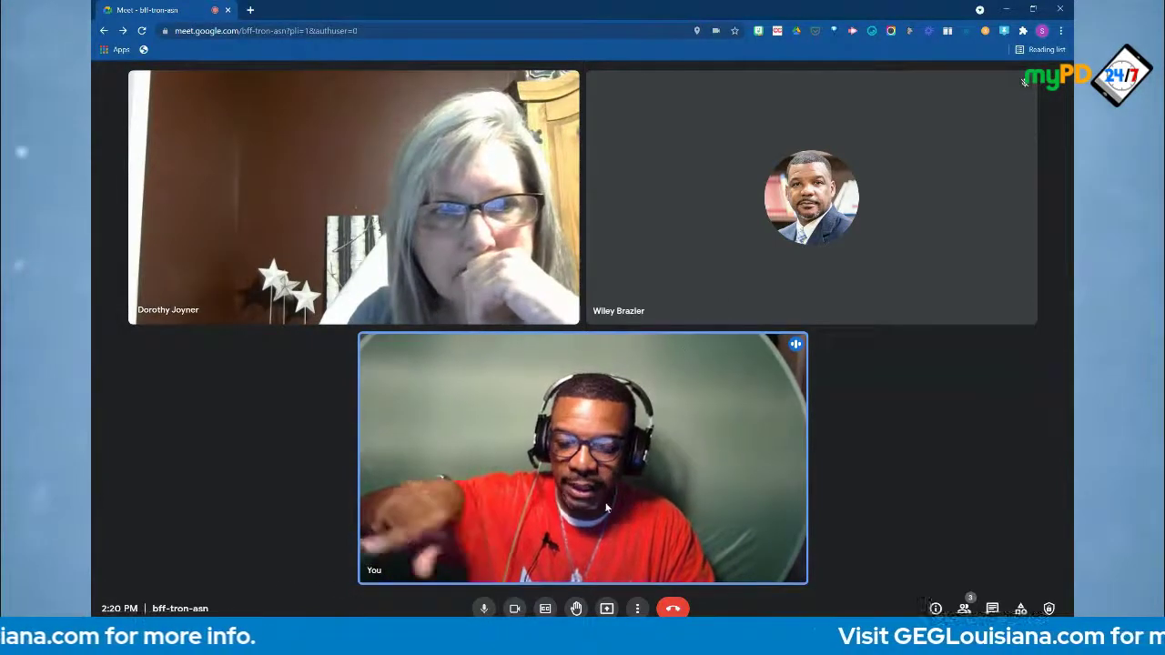
# Mute the remote participant whose camera is on for everyone in the call
pyautogui.moveTo(600, 492)
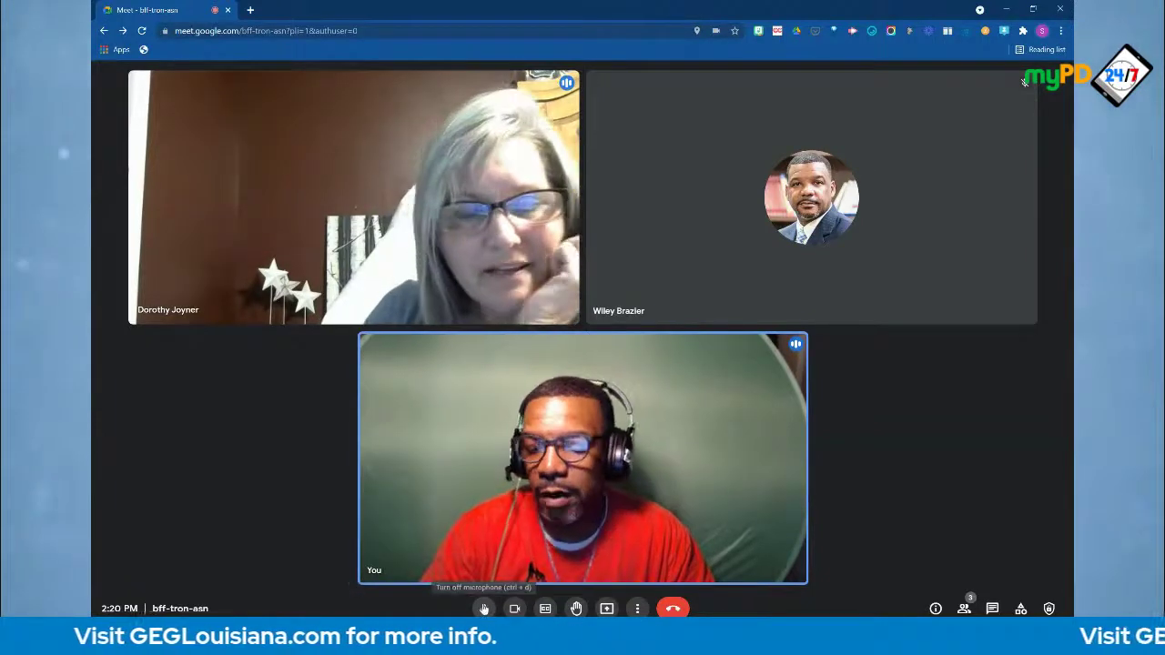
pyautogui.moveTo(354, 202)
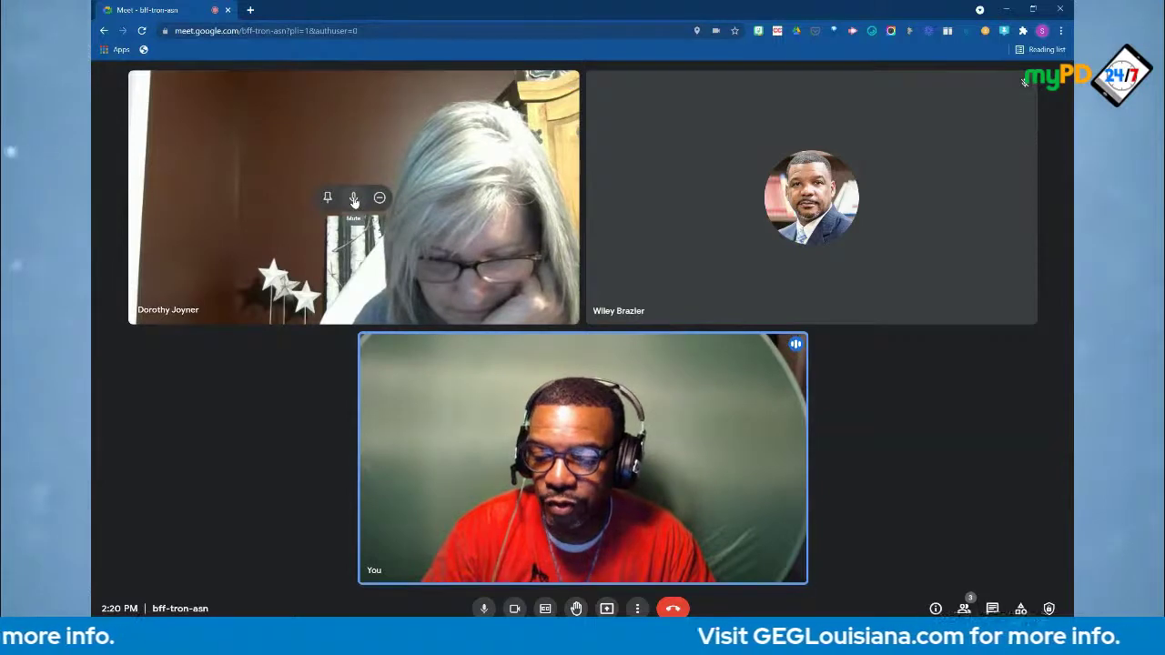
pyautogui.click(354, 198)
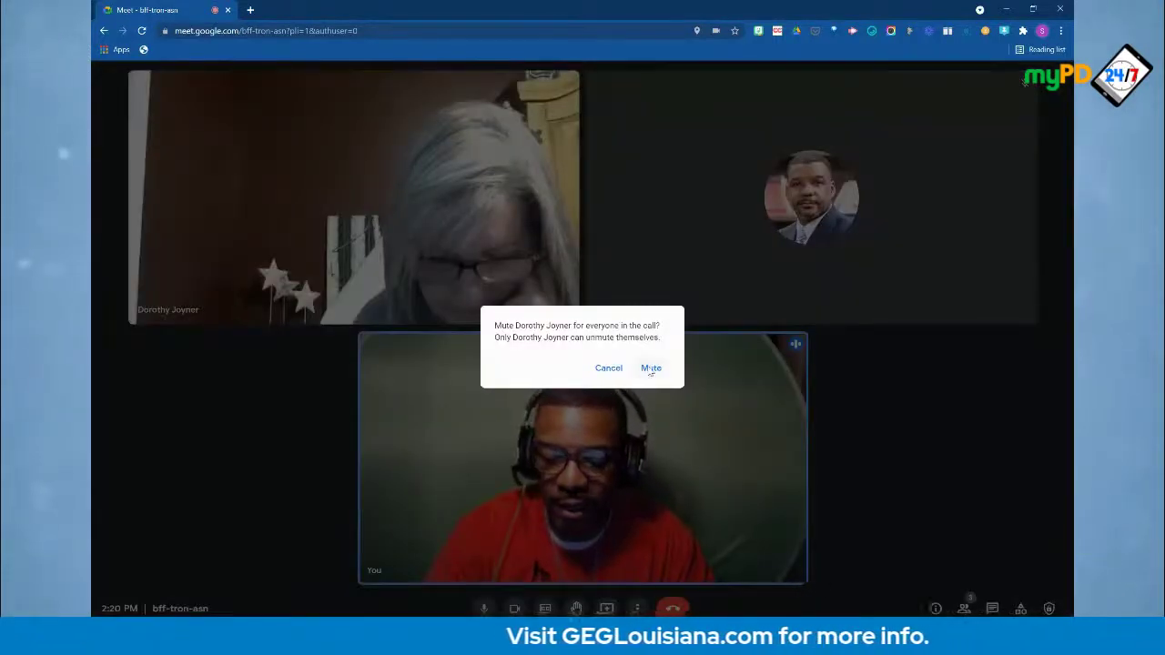
pyautogui.click(641, 407)
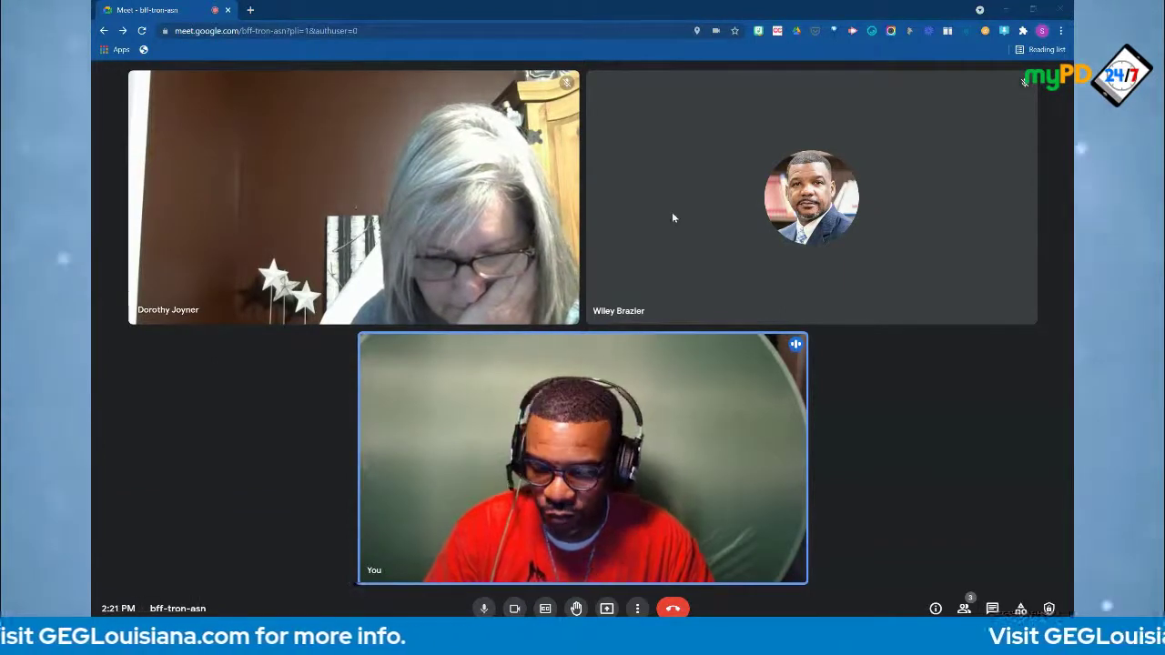
# Switch from the Meet call to the maximized Google Slides presentation of upcoming live classes and advance to the Certified Educator Live Class slide
pyautogui.click(1007, 11)
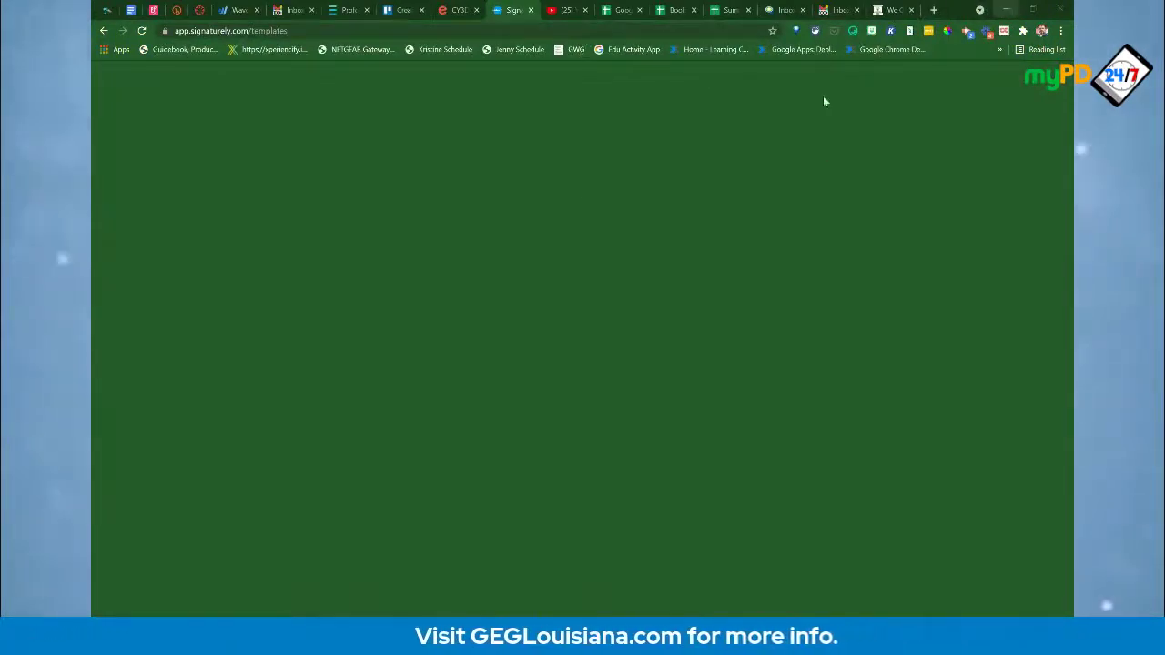
pyautogui.moveTo(587, 642)
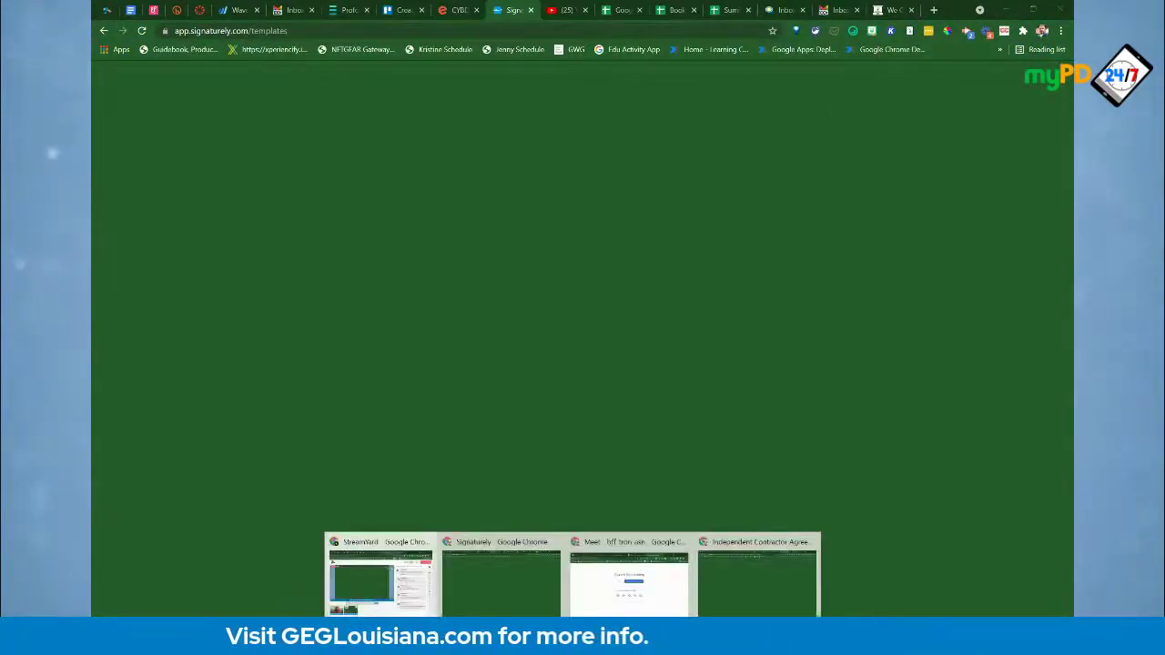
pyautogui.click(670, 596)
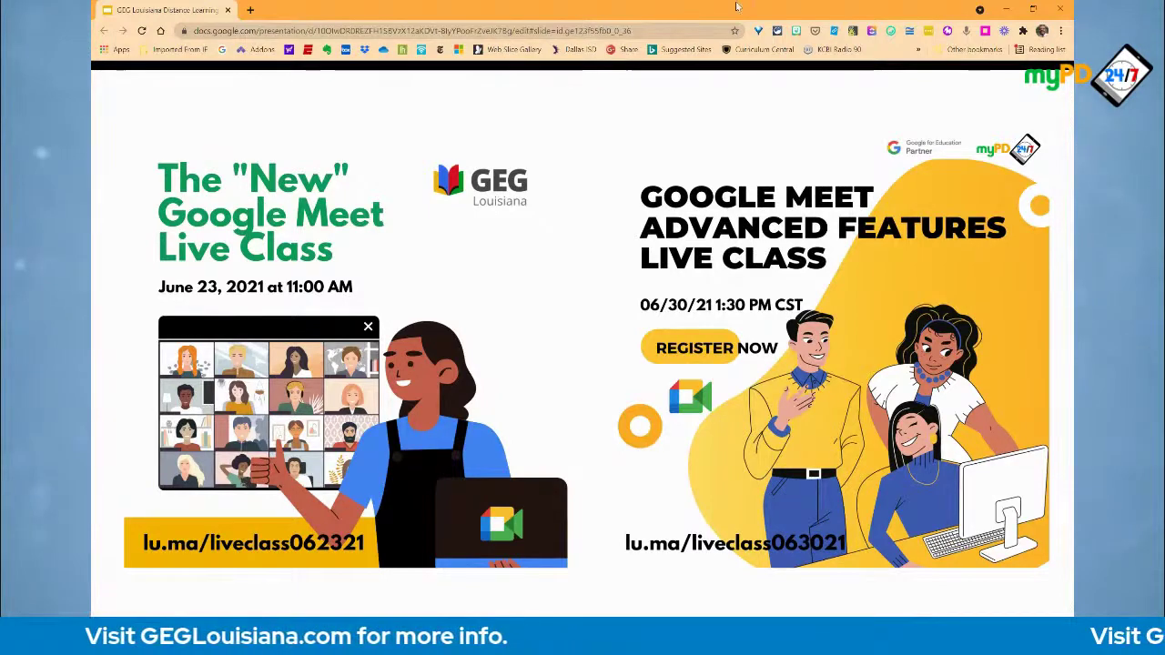
pyautogui.doubleClick(764, 22)
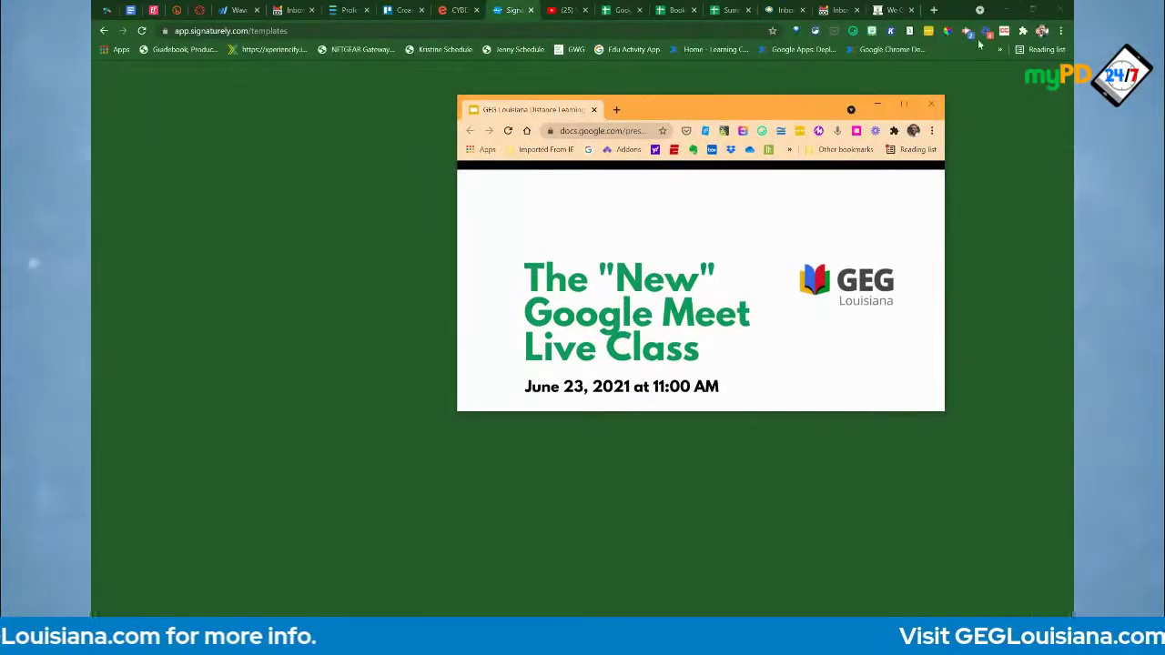
pyautogui.click(899, 106)
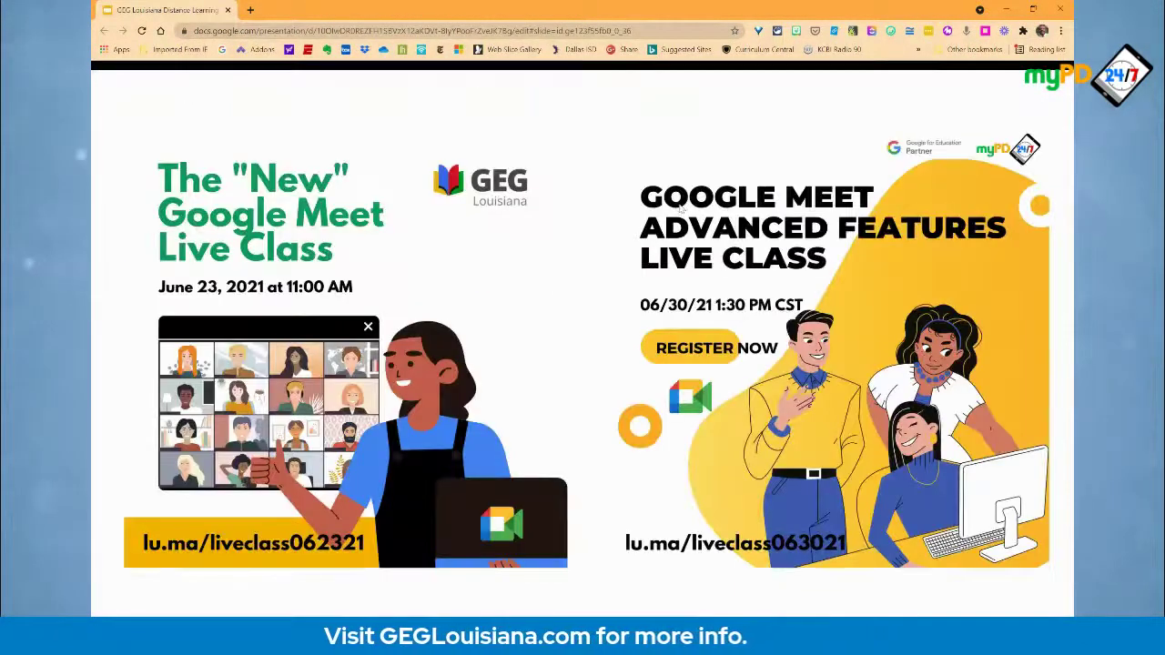
pyautogui.click(457, 287)
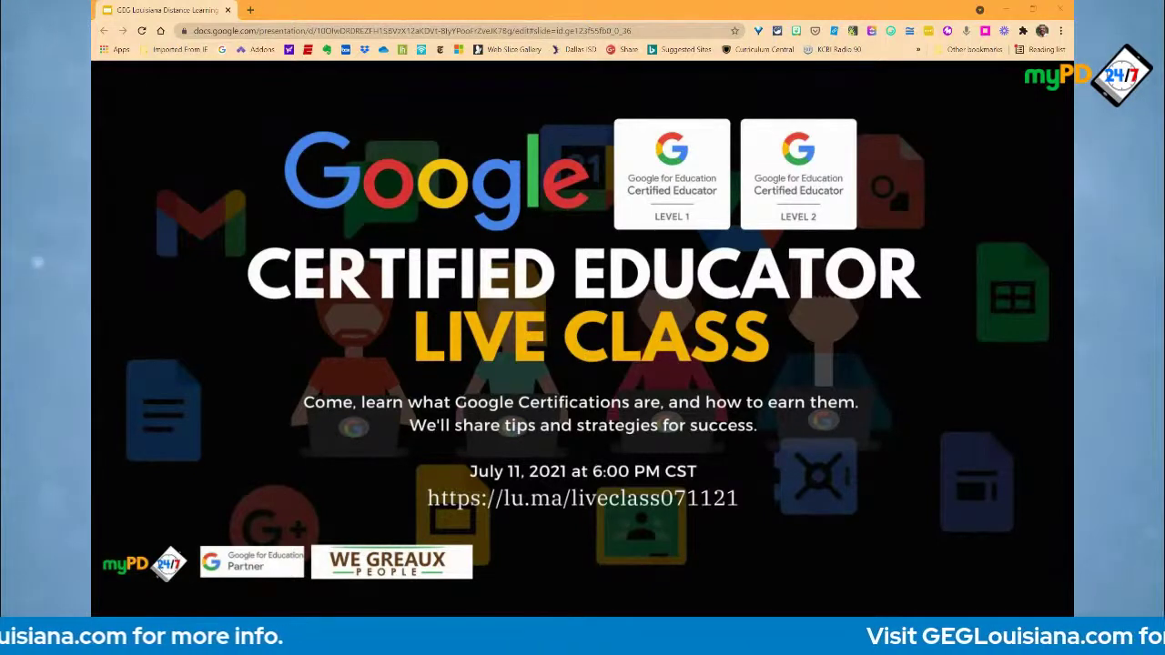
# Open File Explorer, move its window off the slide, and maximize the black media window opened over the presentation
pyautogui.press('super+e')
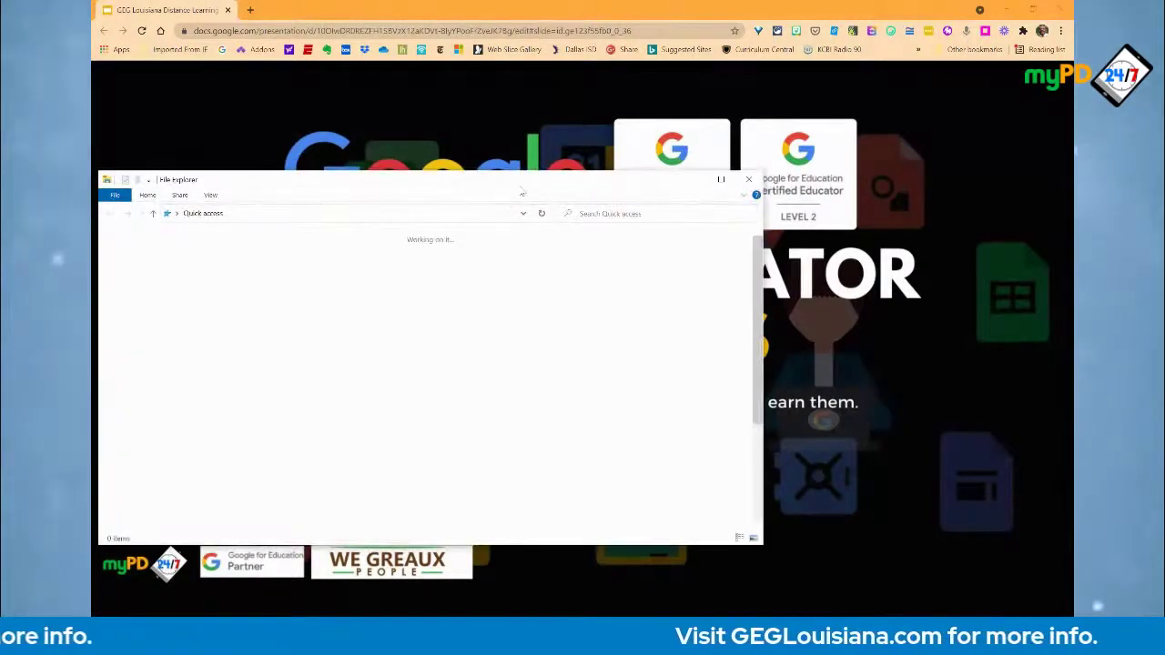
pyautogui.moveTo(534, 173); pyautogui.dragTo(838, 0)
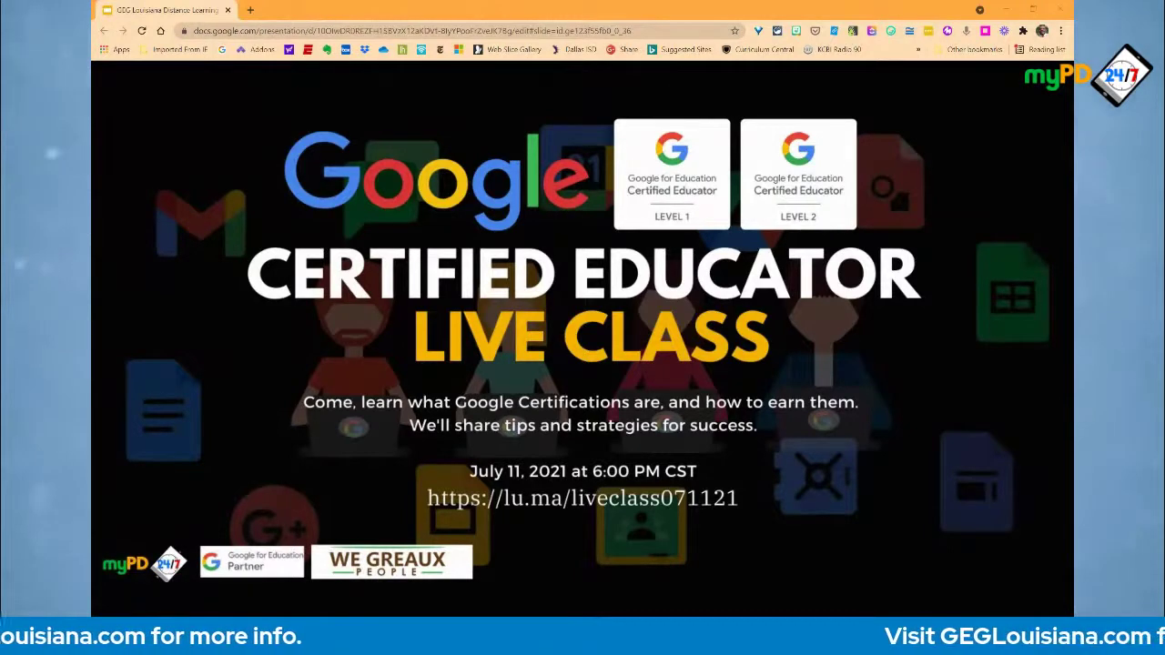
pyautogui.press('Escape')
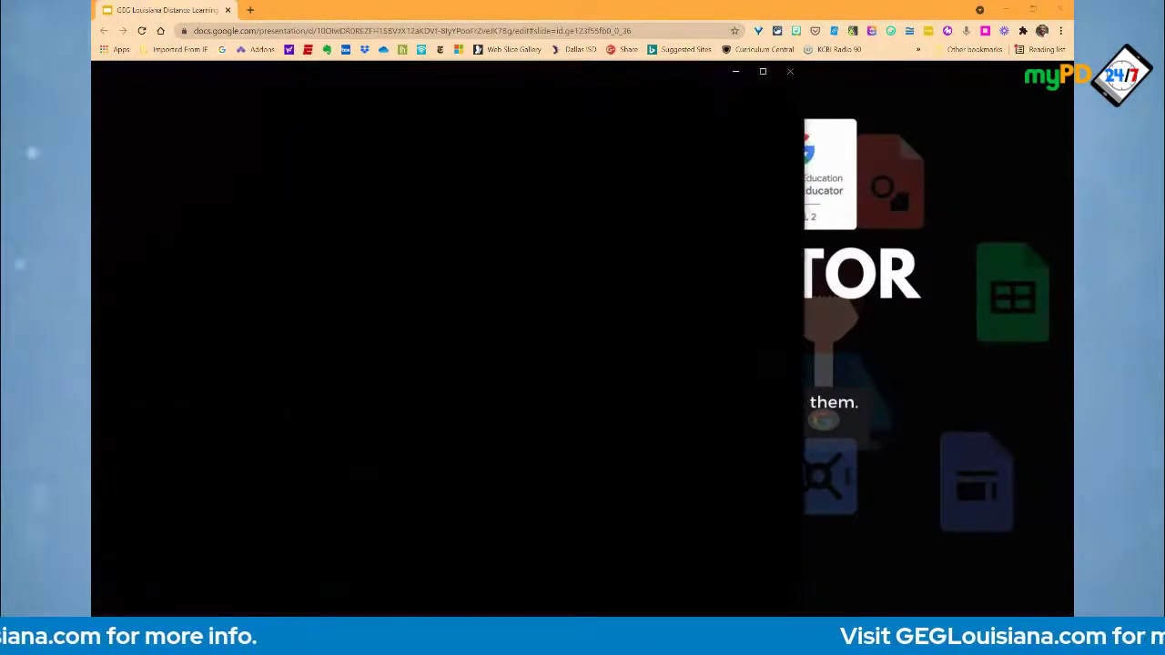
pyautogui.click(763, 73)
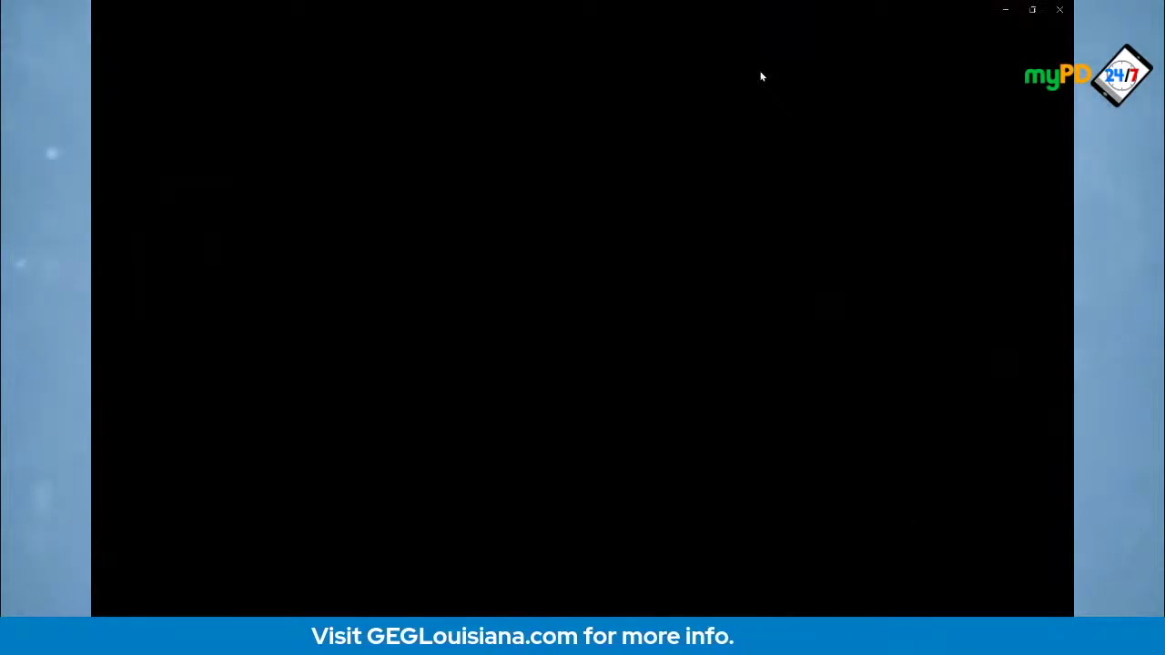